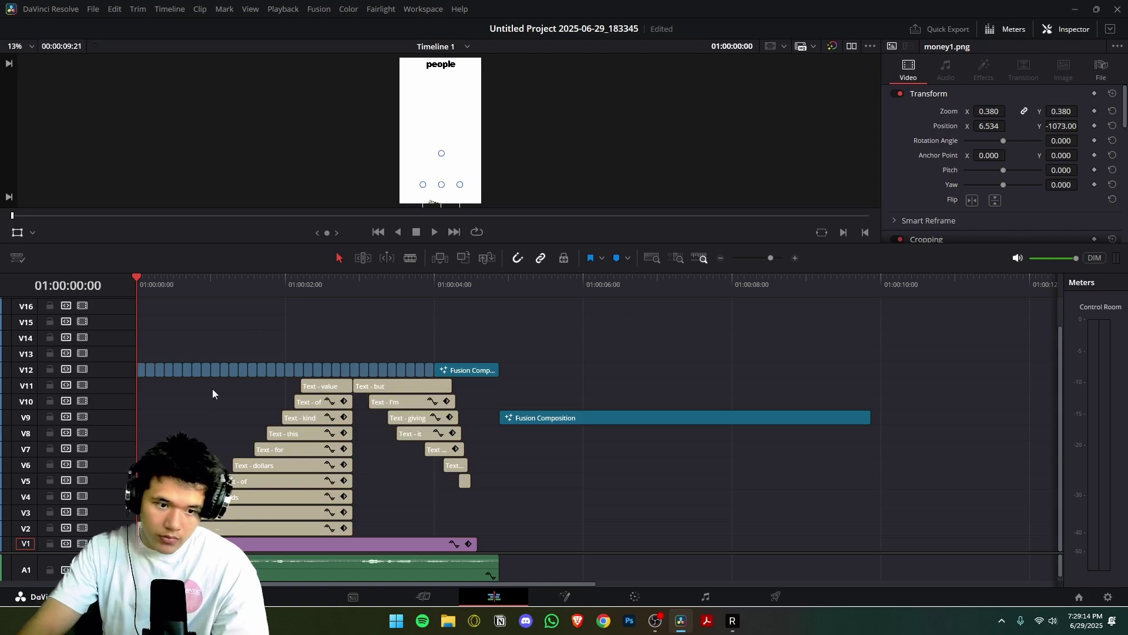
Step: Play the finished edit from the beginning as far as the profile clip, and return the playhead to the start
key("space")
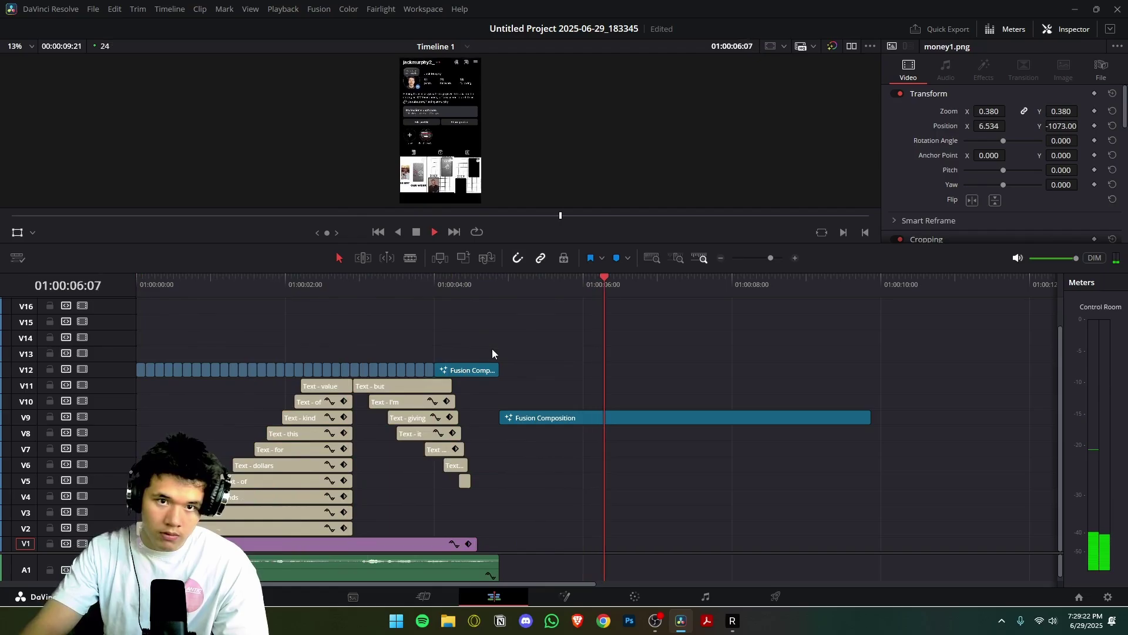
key("space")
key("Home")
key("Home")
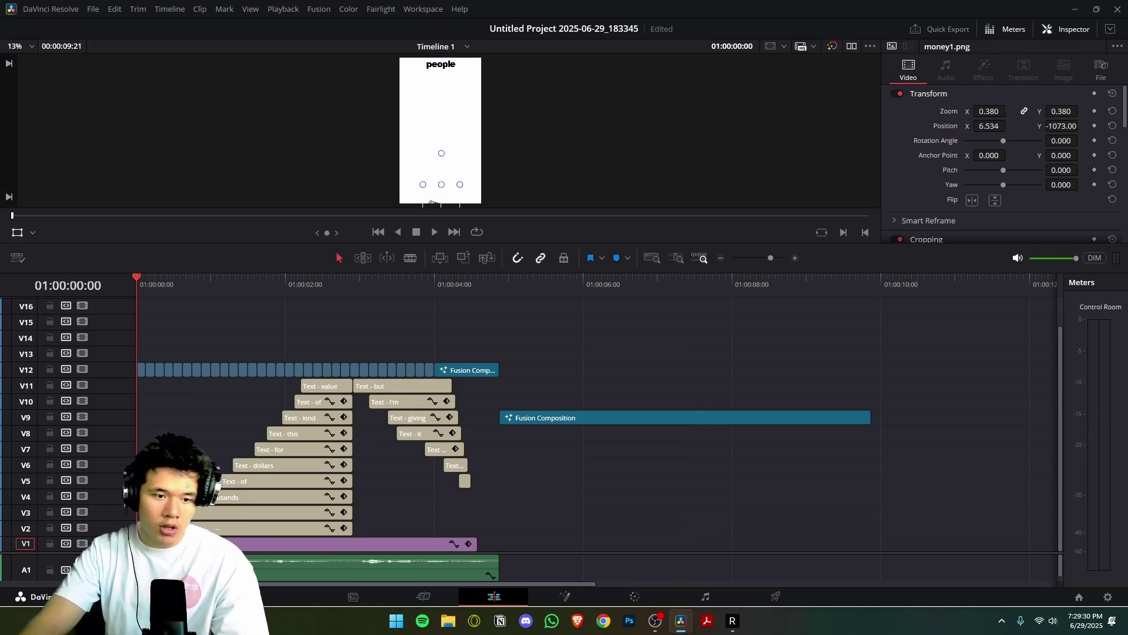
Step: Place a Solid Color generator on V1 after the existing background clip, and look at its color options without changing them
left_click(229, 543)
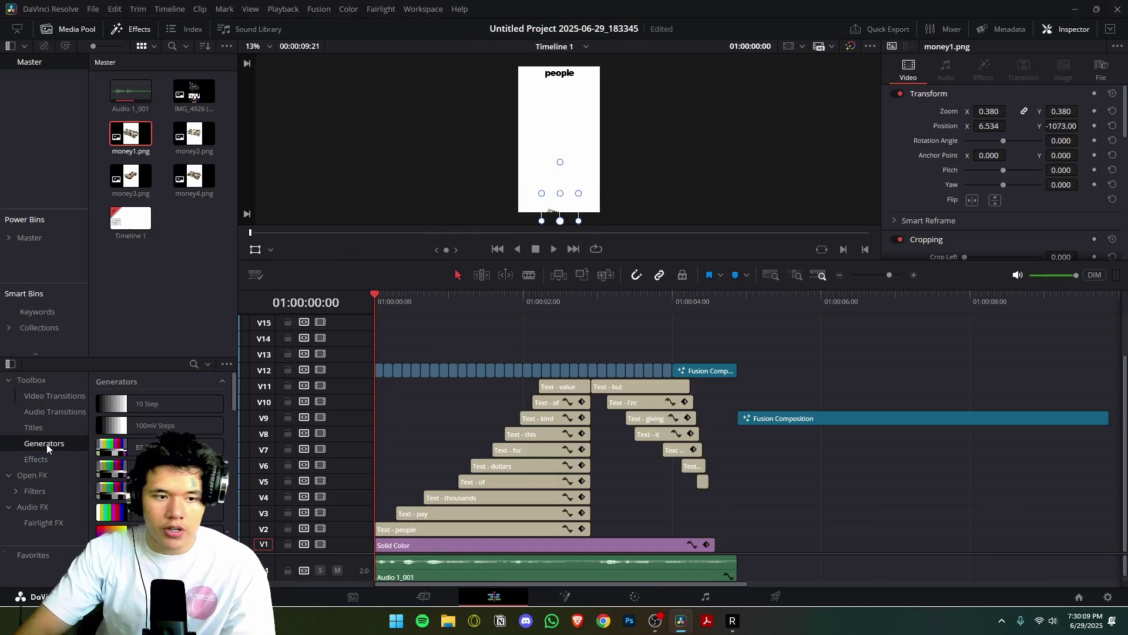
scroll(136, 499, "down", 2)
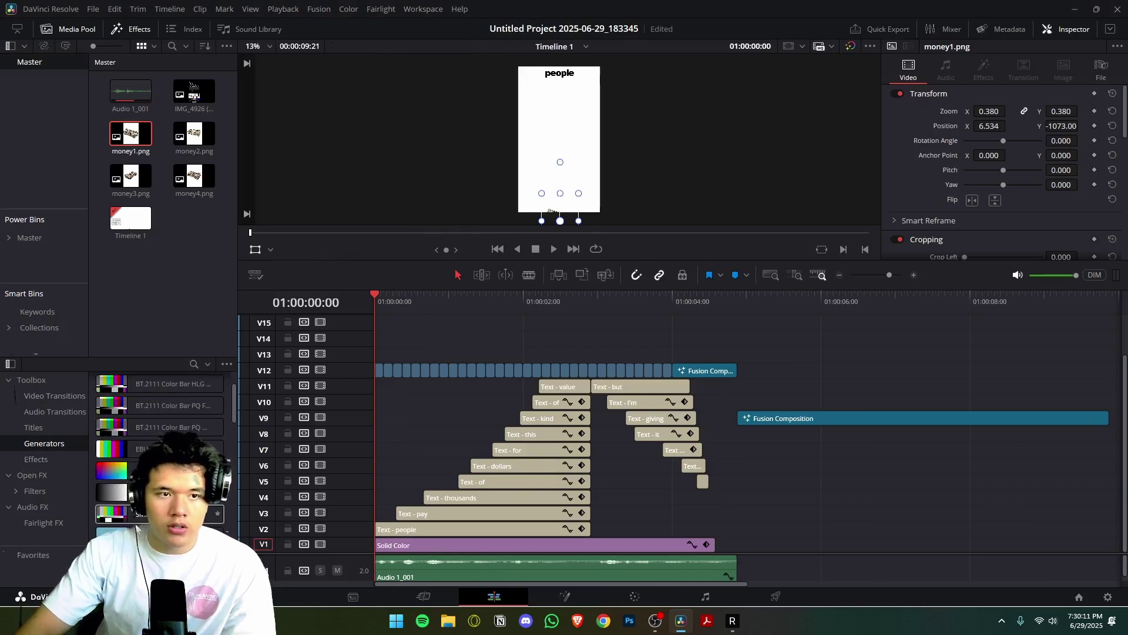
left_click_drag(137, 532, 782, 548)
left_click(782, 548)
scroll(977, 123, "down", 1)
scroll(975, 115, "up", 1)
left_click(970, 94)
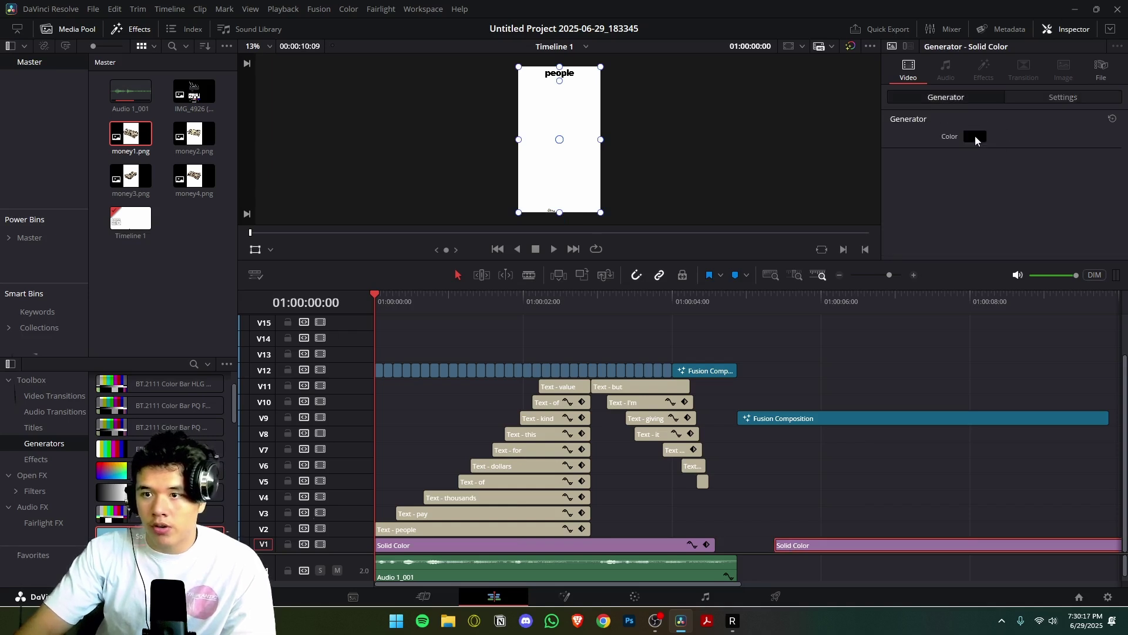
left_click(974, 136)
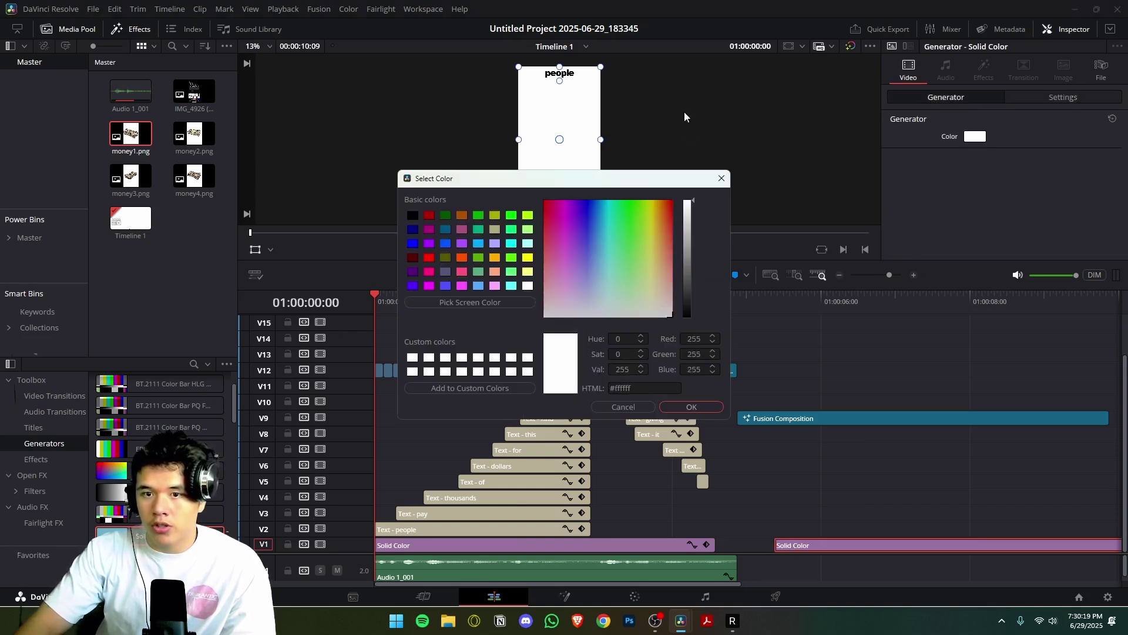
left_click(721, 179)
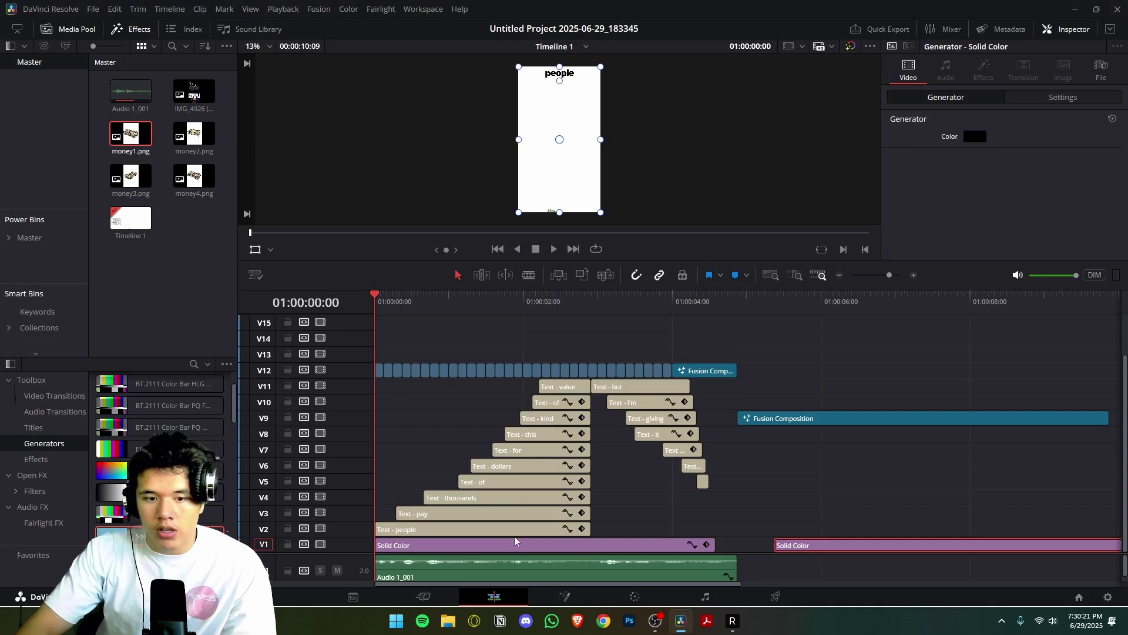
Step: Check the settings of the A1 audio clip and the "people" title, and play the edit from the start
left_click(441, 572)
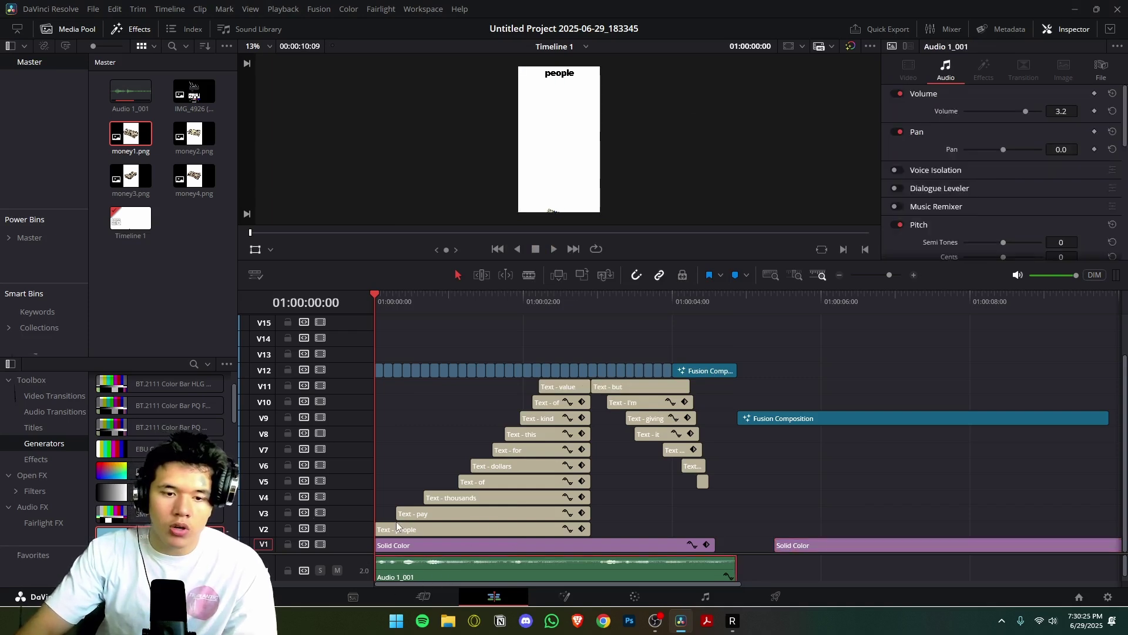
left_click(398, 534)
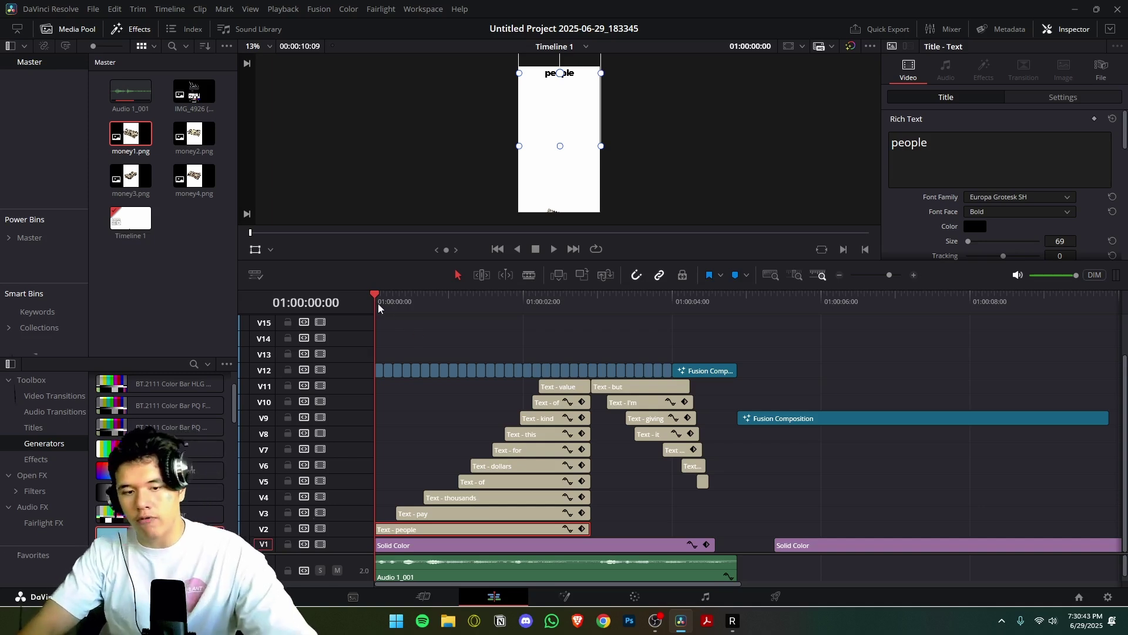
key("space")
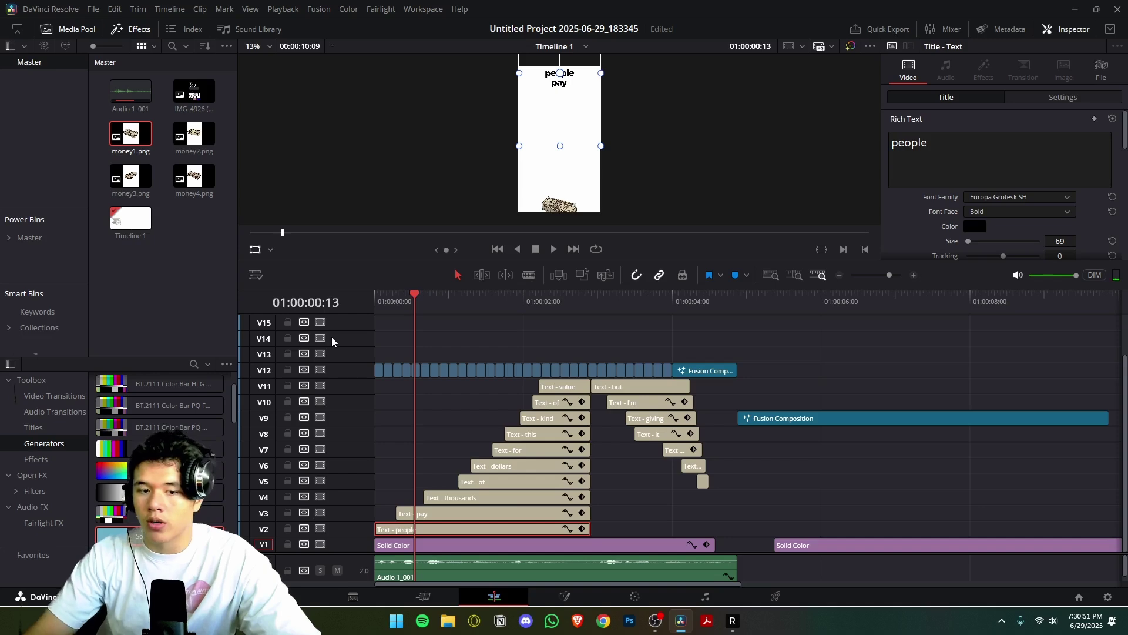
key("Home")
key("space")
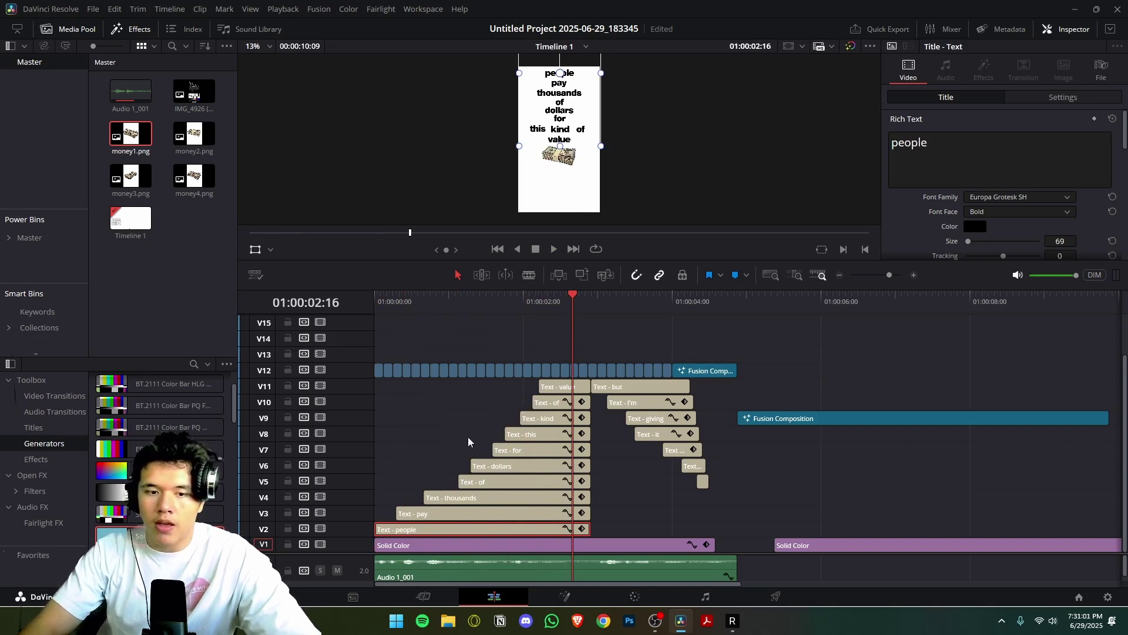
Step: Park the playhead at 01:00:02:15 and examine the text of each word title from "pay" on V3 through "kind" on V9
left_click_drag(532, 304, 568, 302)
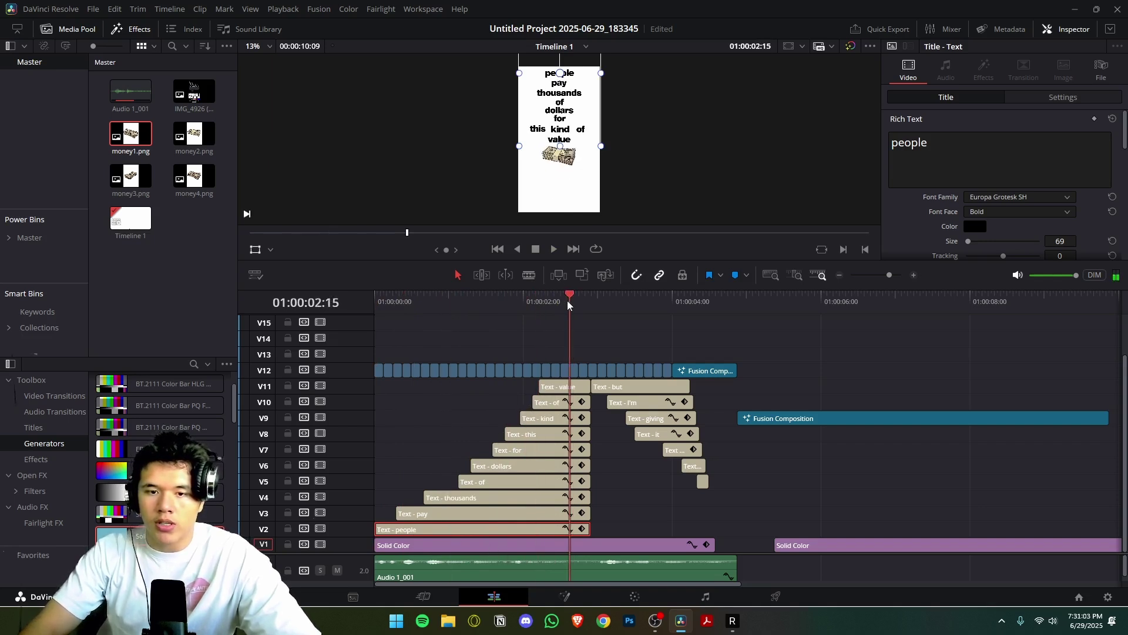
left_click(465, 515)
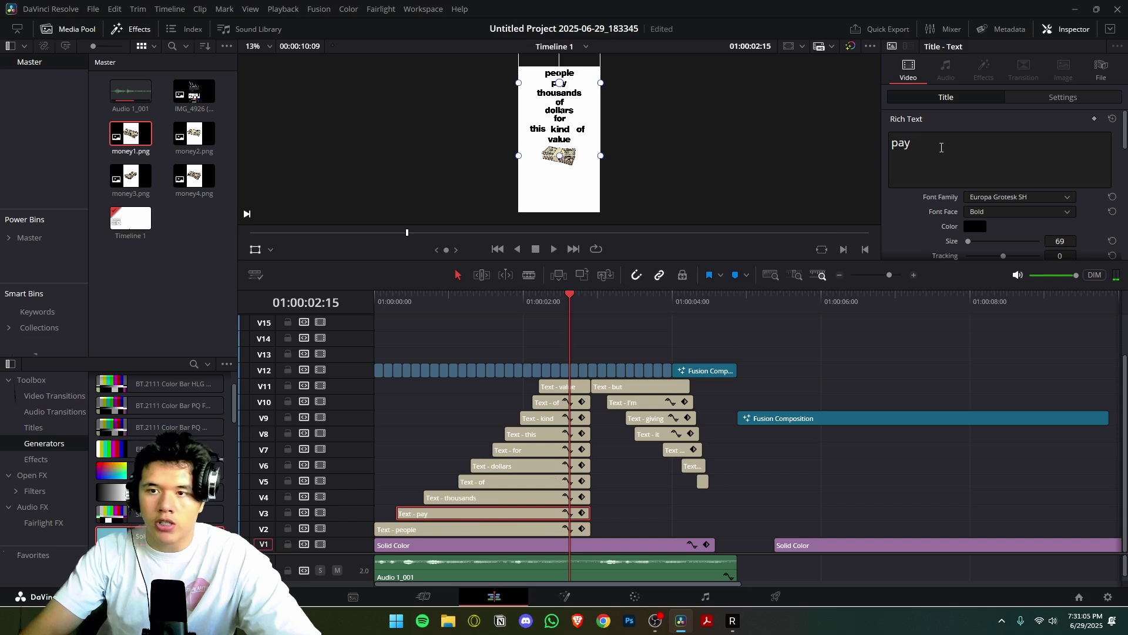
left_click(478, 498)
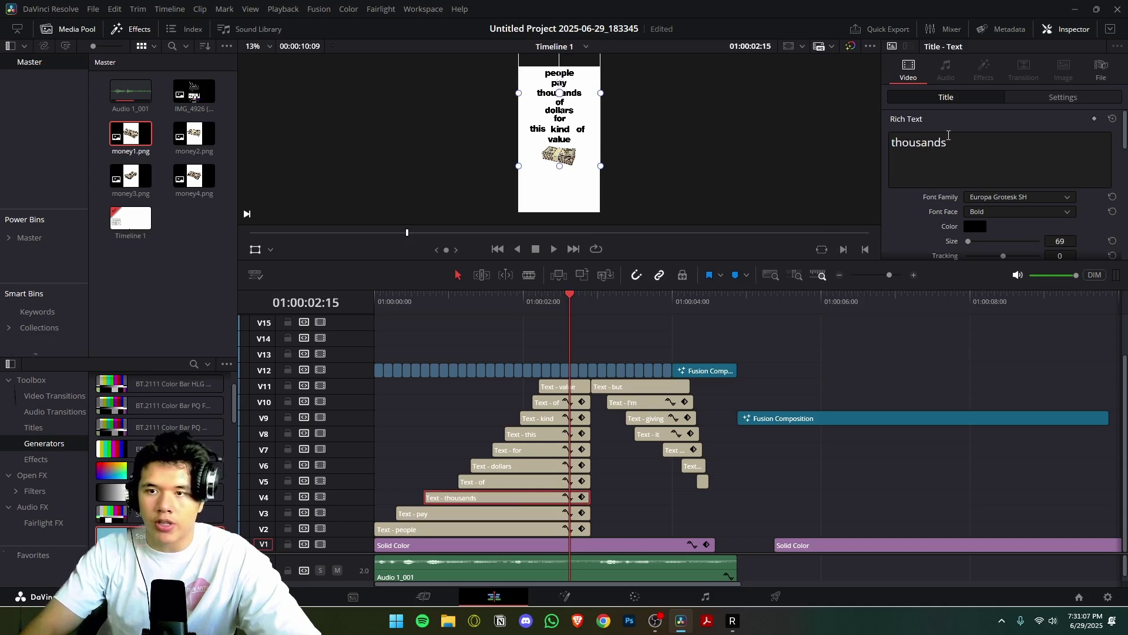
left_click(512, 482)
left_click(952, 146)
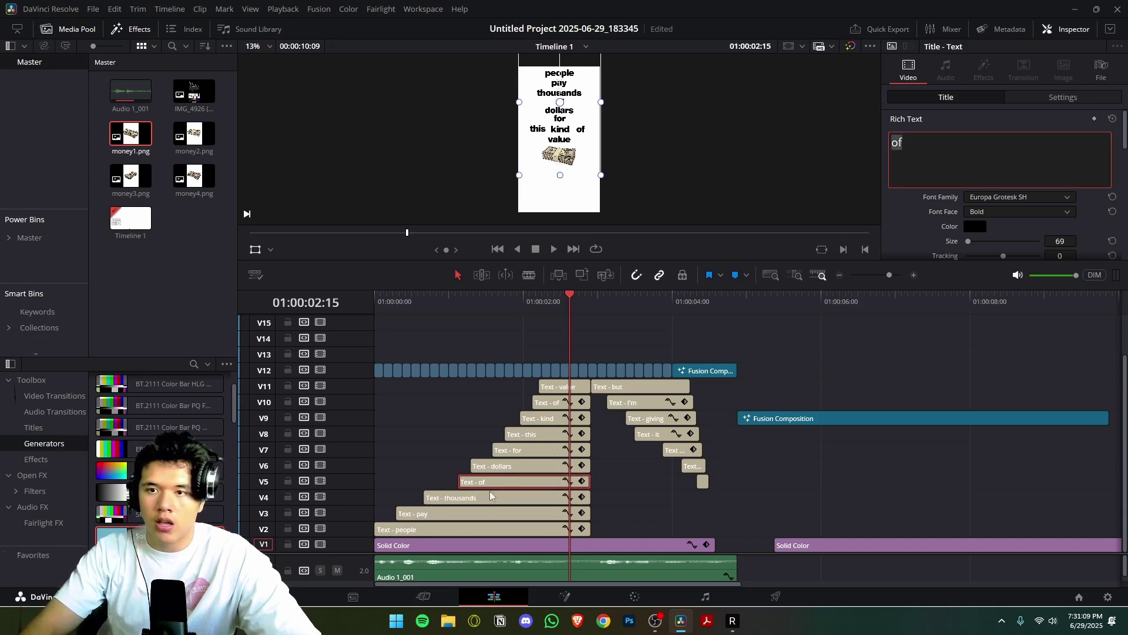
left_click(503, 469)
double_click(919, 142)
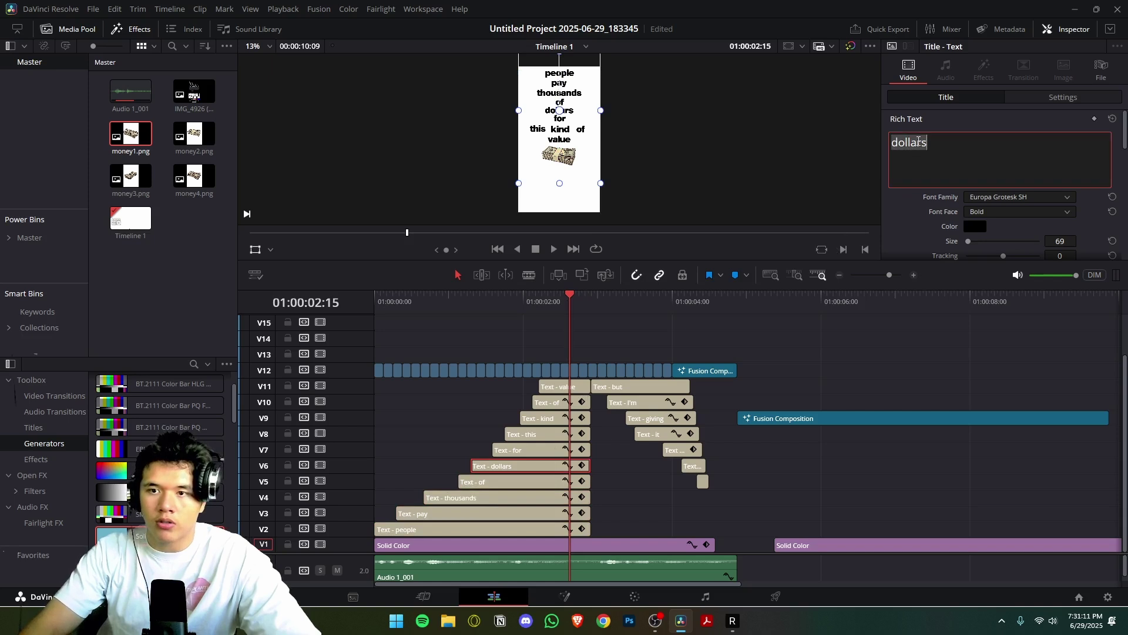
left_click(529, 453)
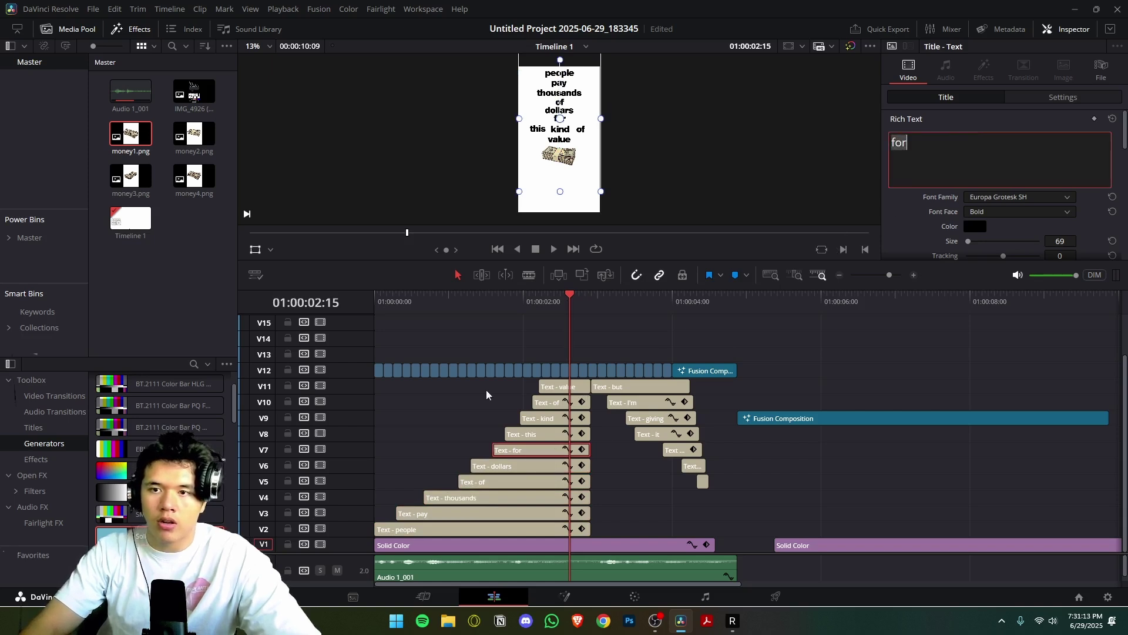
left_click(525, 437)
left_click(925, 188)
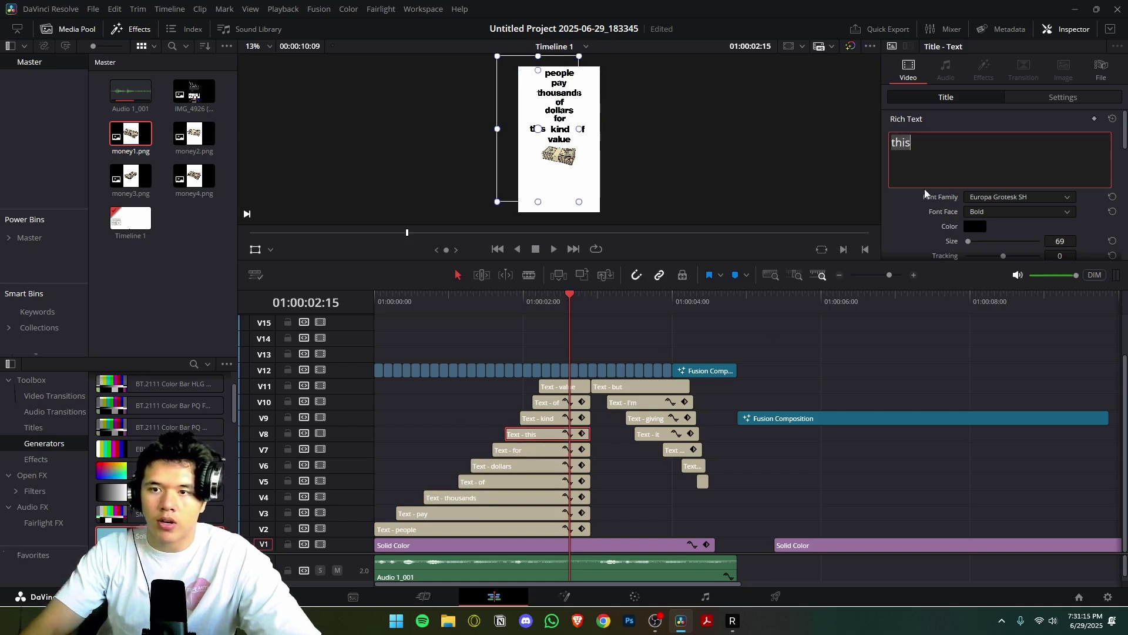
left_click(539, 418)
left_click(996, 144)
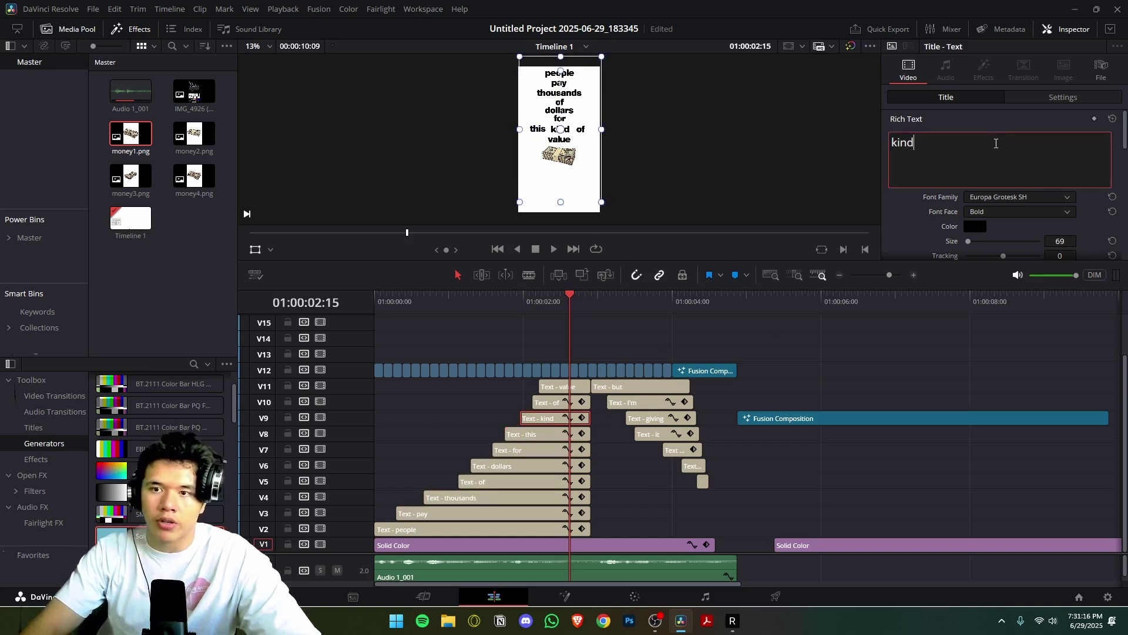
Step: Try moving the "thousands" title slightly lower in the viewer
left_click(443, 530)
left_click(440, 515)
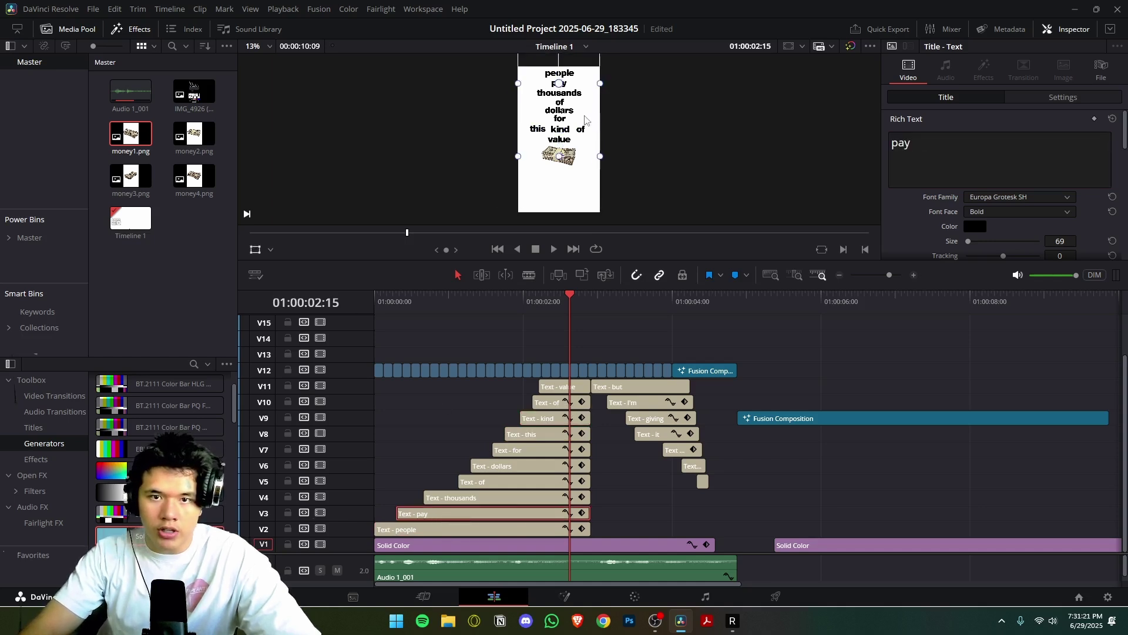
left_click(549, 187)
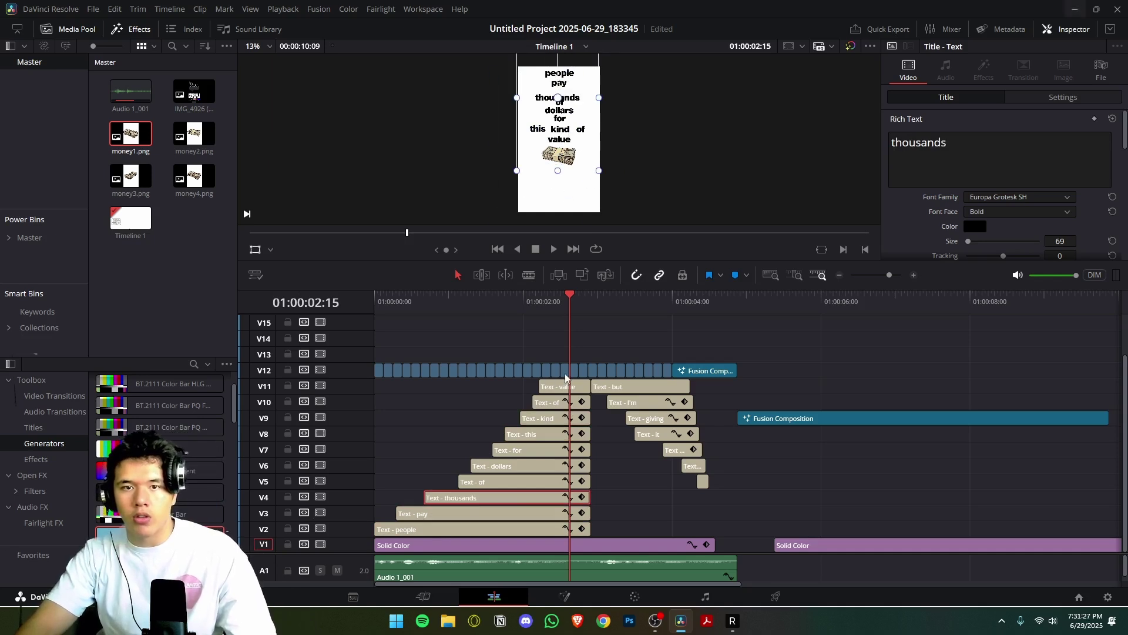
Step: Scrub to 01:00:03:09 and examine the second group of word titles and the row of short image clips on V12
left_click_drag(442, 302, 567, 308)
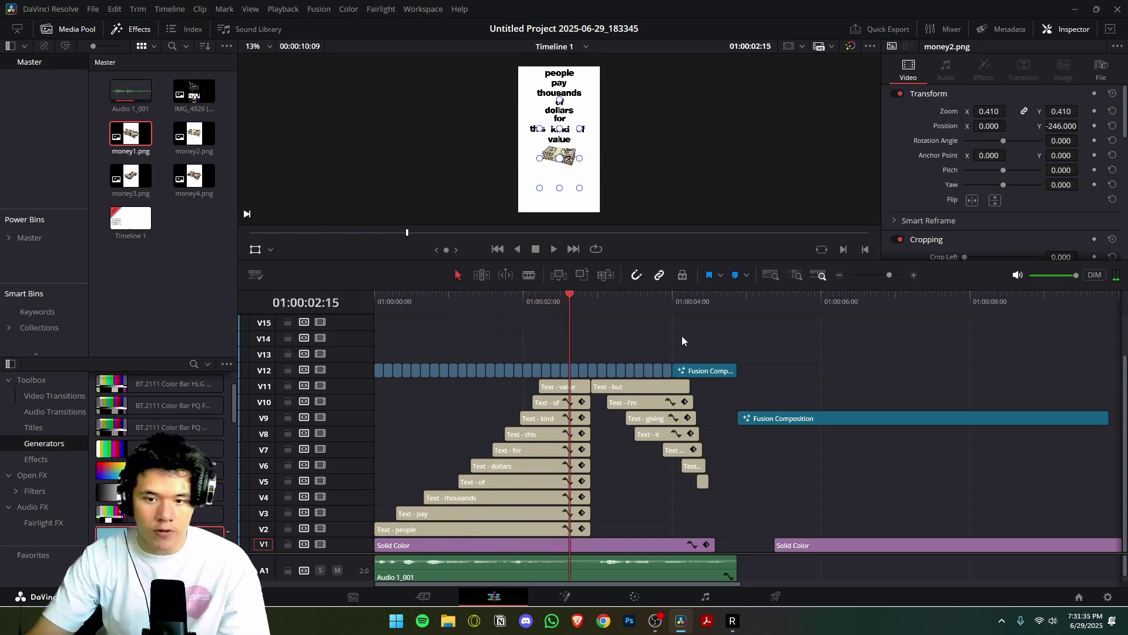
left_click_drag(582, 320, 626, 329)
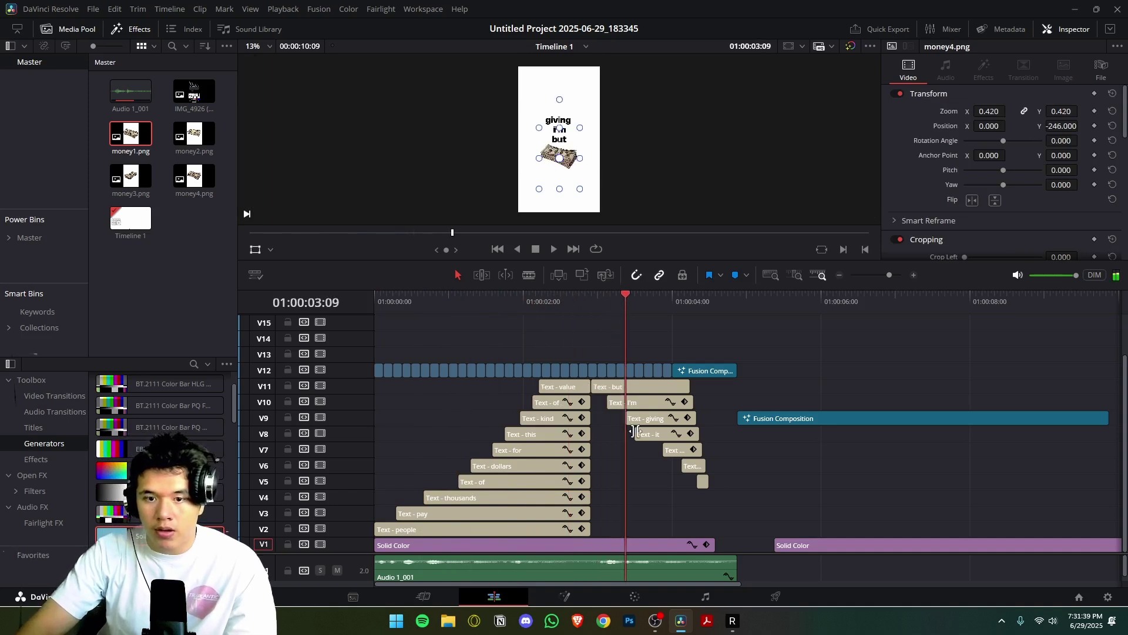
left_click_drag(717, 511, 611, 383)
left_click_drag(381, 345, 594, 375)
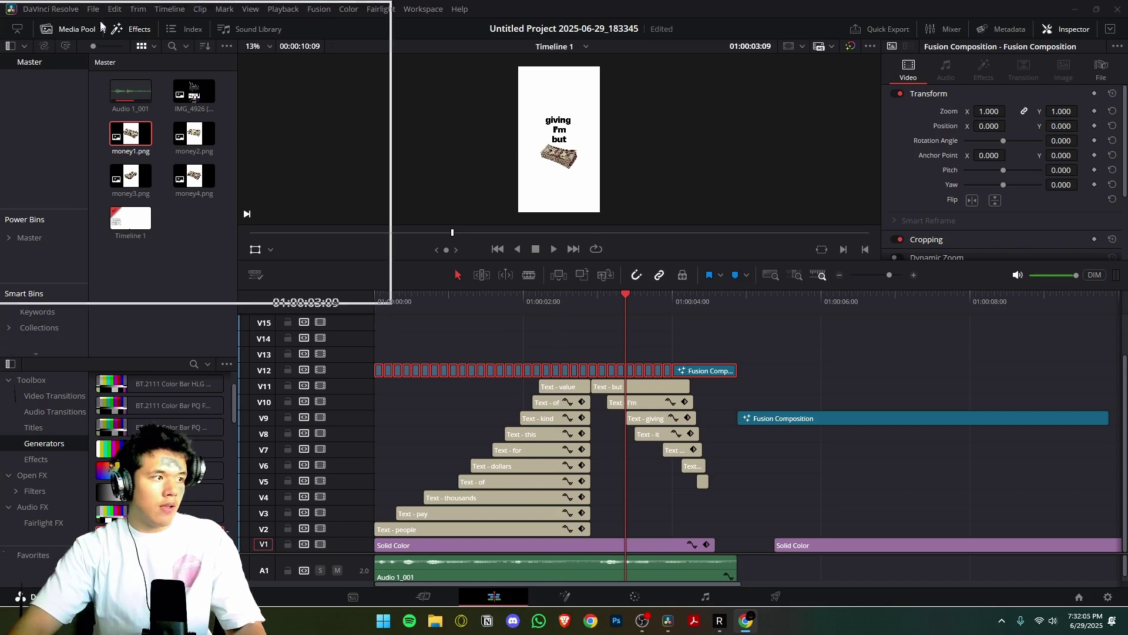
Step: Switch to Chrome and preview the vintage money bag illustration in the "money vintage illustration" image results
key("alt+Tab")
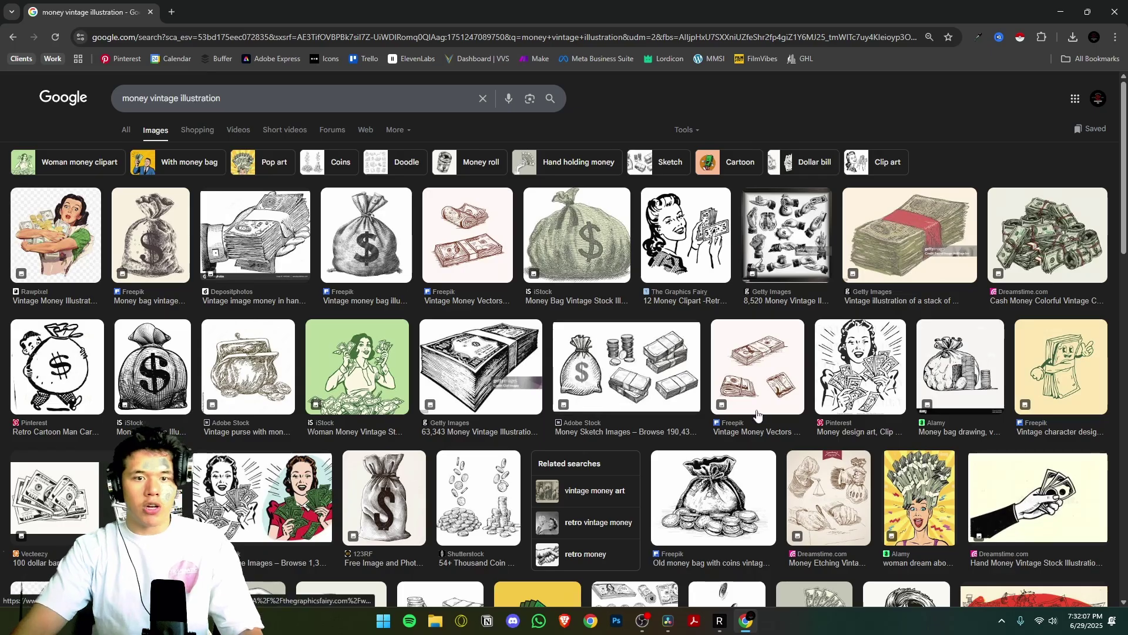
left_click(465, 250)
left_click(401, 245)
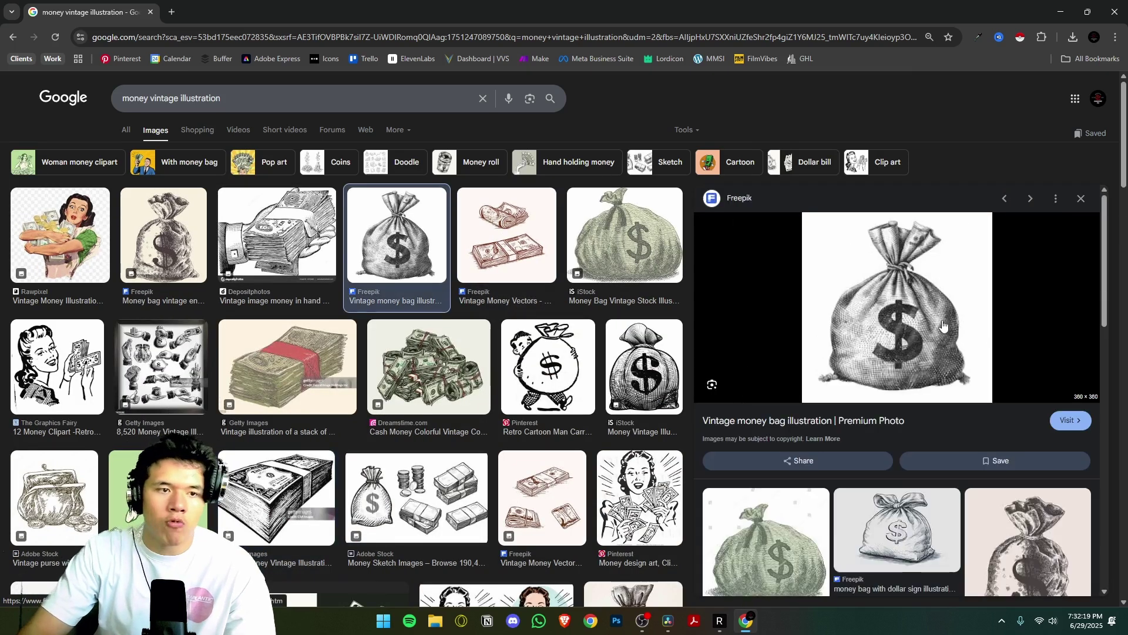
Step: Open the Sora library and review the generated money stack images and their "recreate this from a different angle" remix prompt
left_click(173, 11)
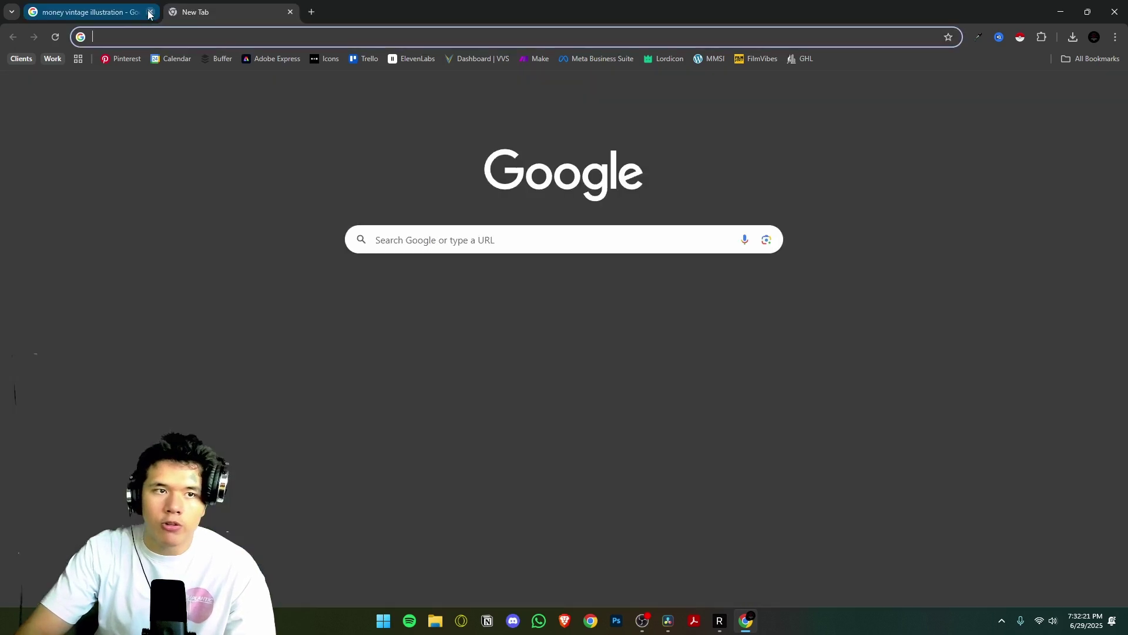
left_click(150, 12)
type("s")
key("Return")
scroll(338, 320, "down", 4)
scroll(338, 321, "down", 3)
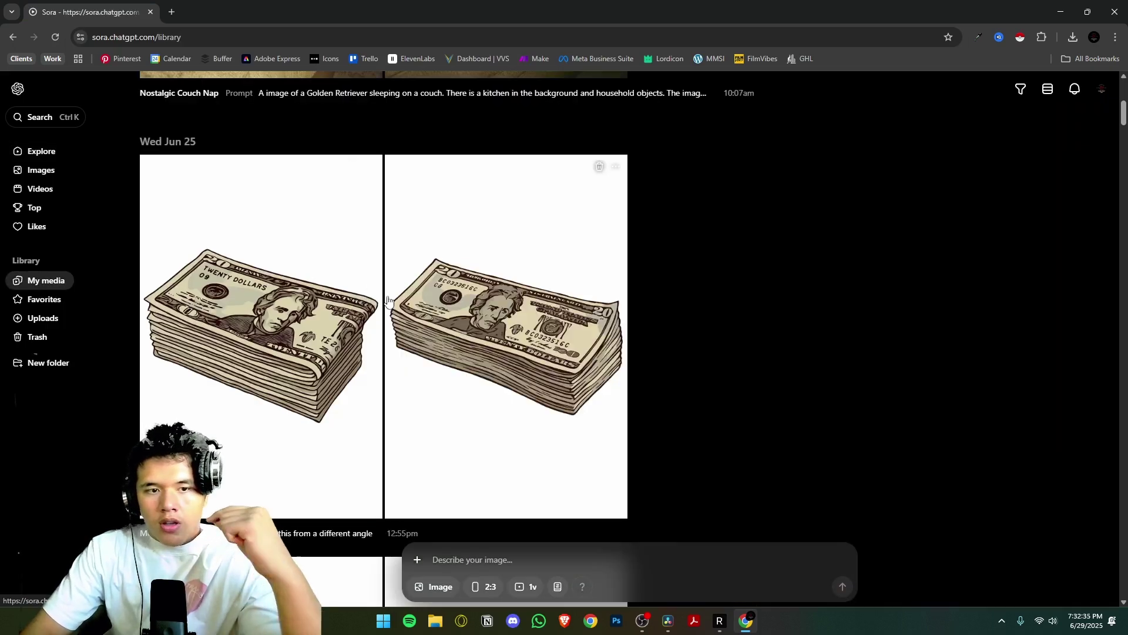
scroll(355, 339, "down", 2)
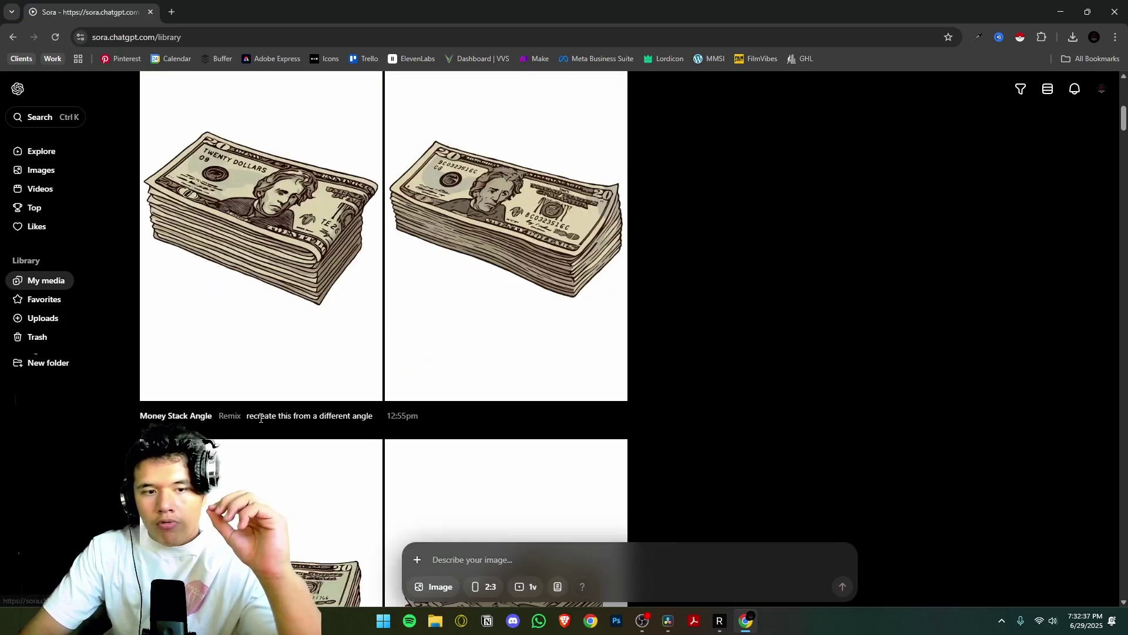
left_click_drag(249, 421, 403, 431)
left_click(358, 415)
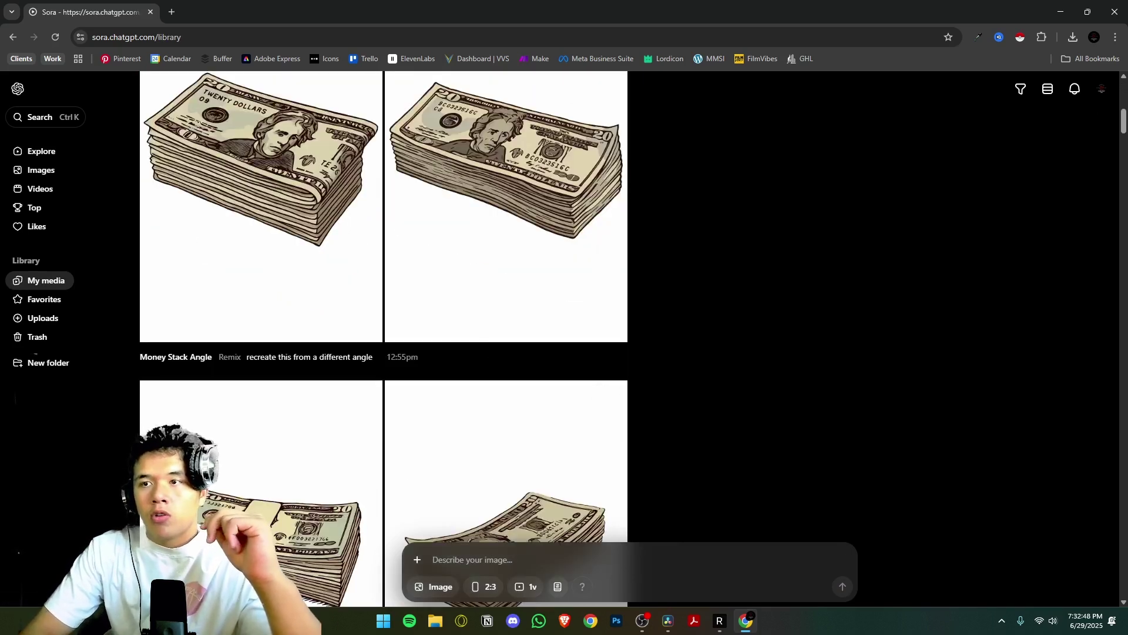
Step: Close the browser to return to DaVinci Resolve, and place money1.png at the start of V13 above the short image clips
left_click(1115, 11)
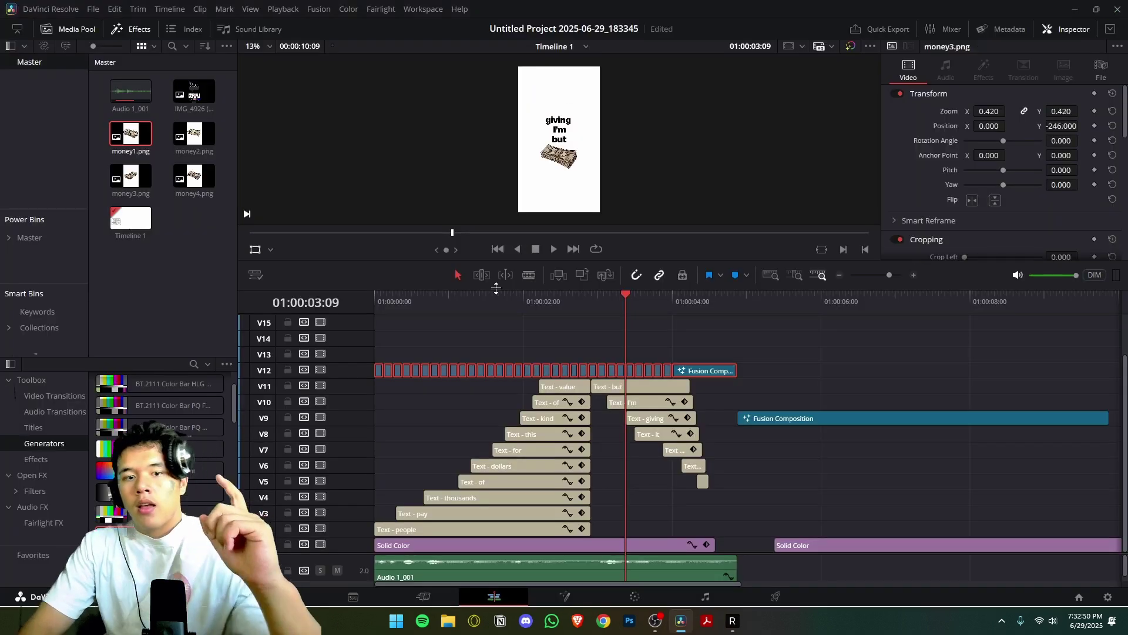
left_click_drag(153, 146, 379, 355)
Step: Split the money1.png clip on V13 three frames from the start and select the remaining longer part
left_click(373, 298)
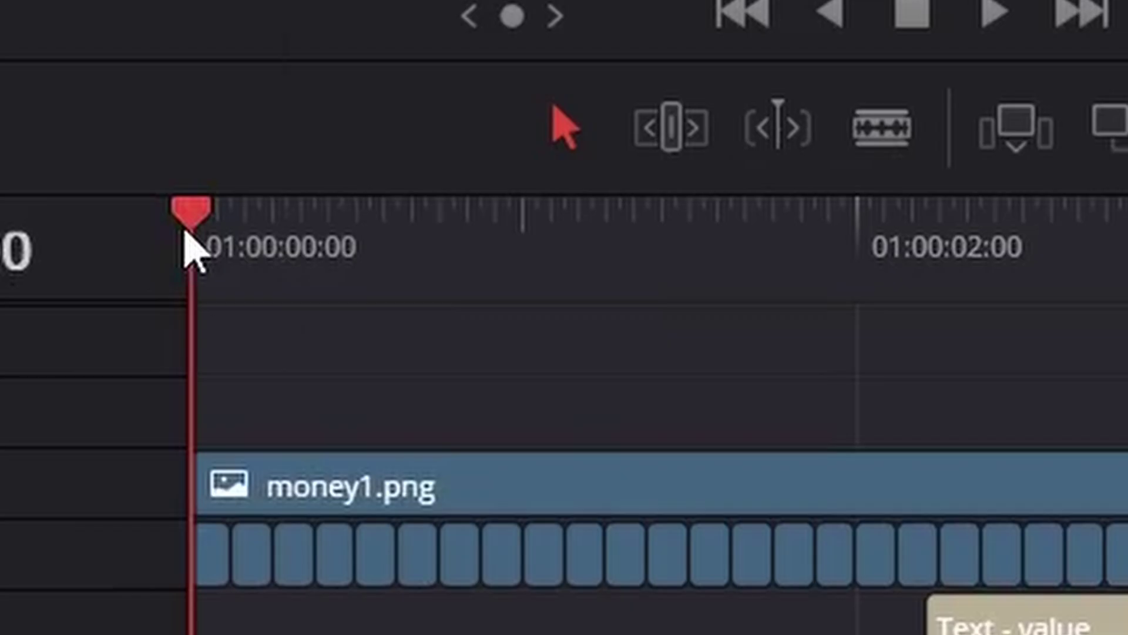
key("Right")
key("Right")
key("Right")
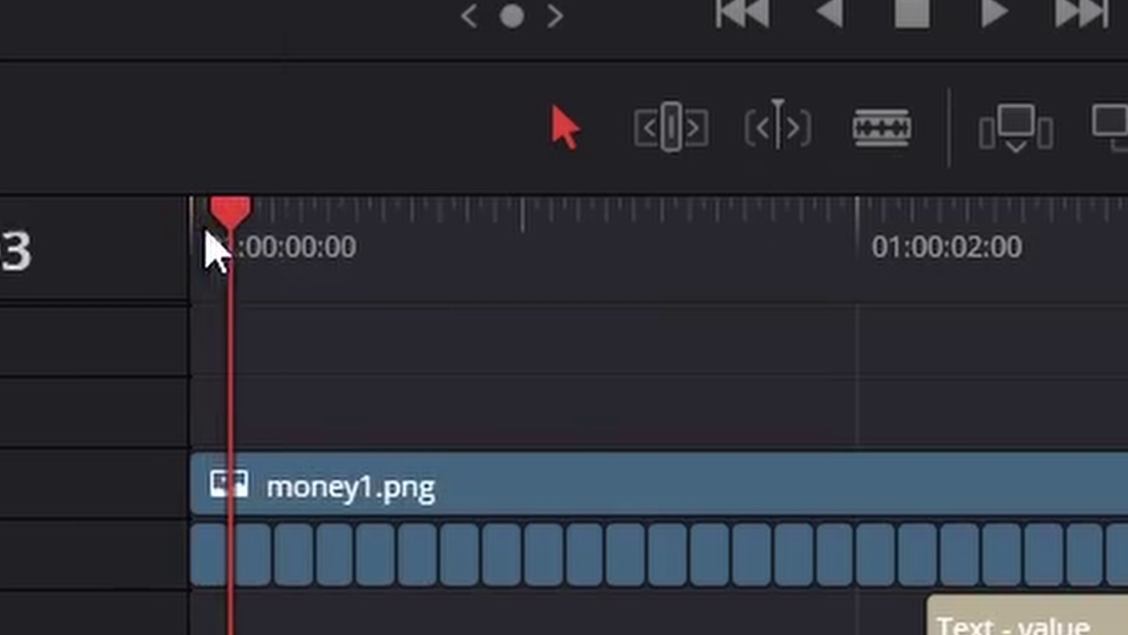
left_click(282, 470)
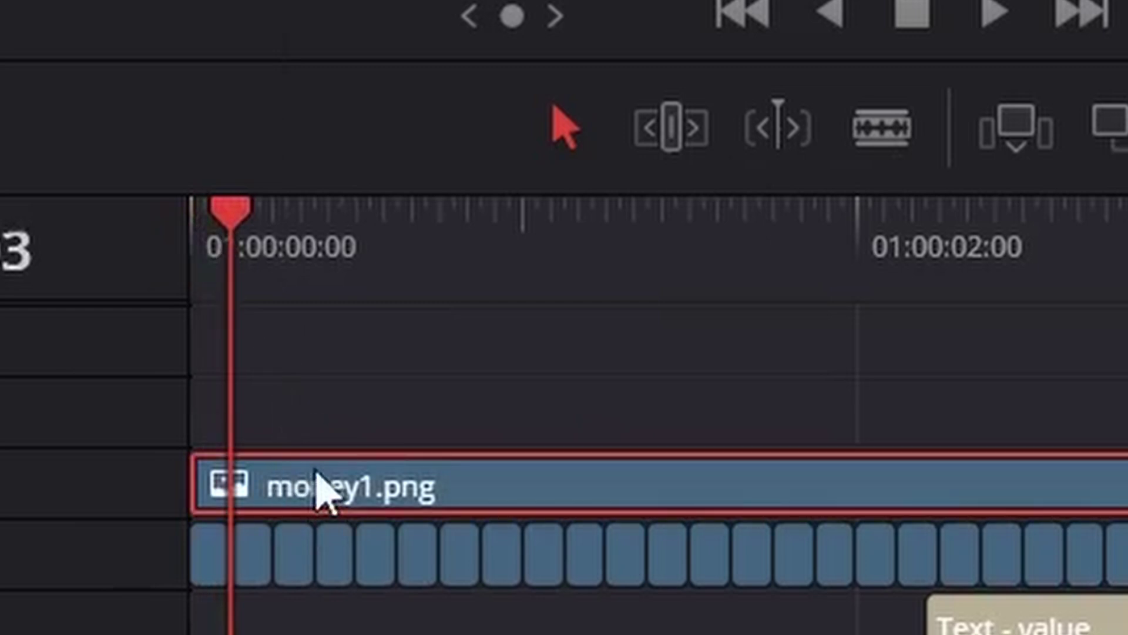
key("ctrl+b")
left_click(317, 491)
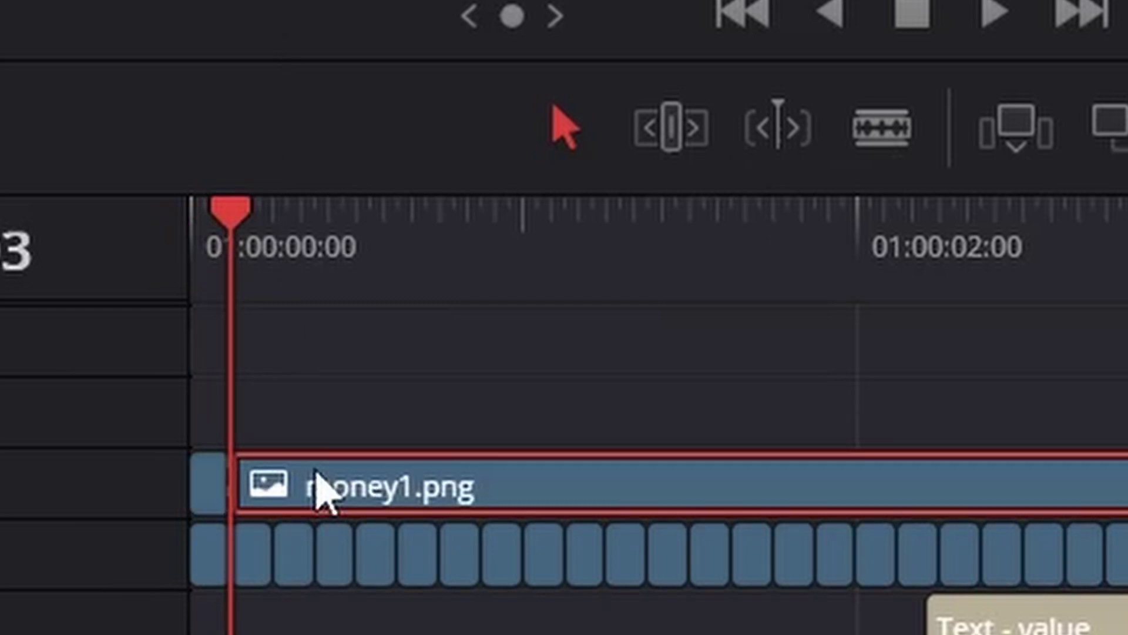
Step: Delete the leftover long parts of money1.png and money4.png on V13, keeping only the short image pieces
key("Delete")
left_click_drag(205, 6, 231, 468)
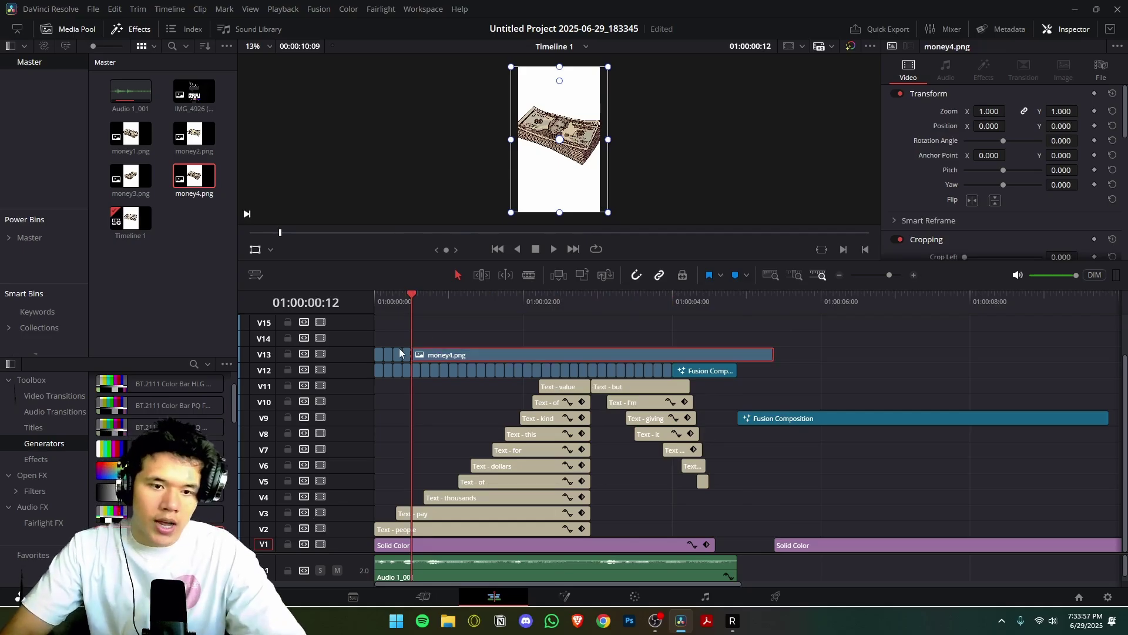
key("Delete")
left_click(382, 300)
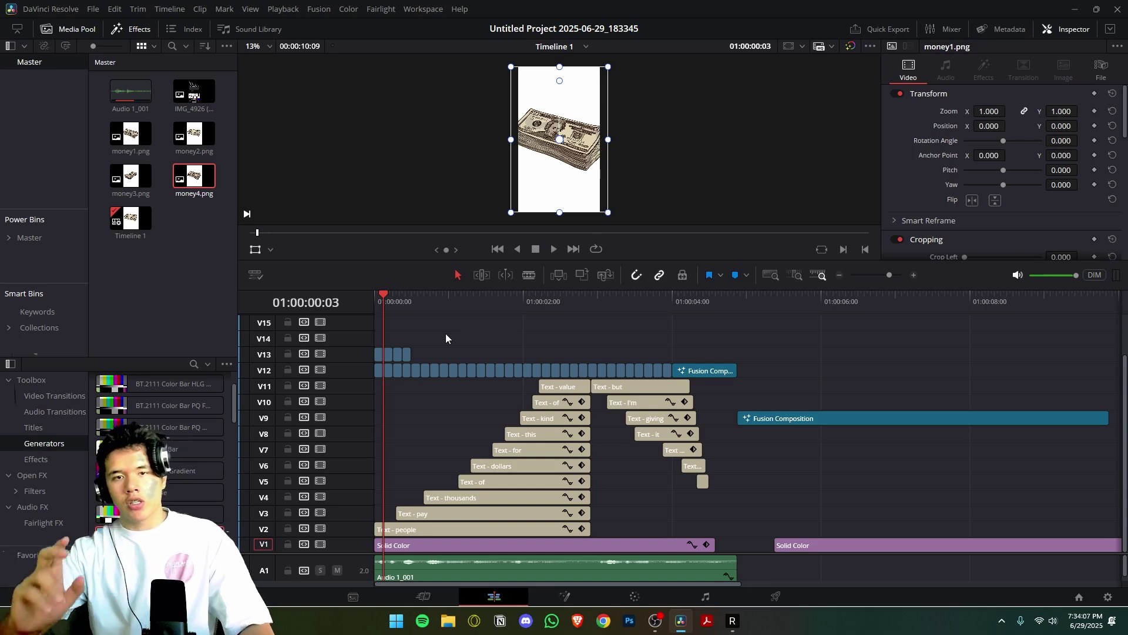
Step: Open the first short money clip on V13 in Fusion and add an HSL Keyer after MediaIn1 to key out the white background
left_click(386, 353)
left_click_drag(387, 353, 383, 355)
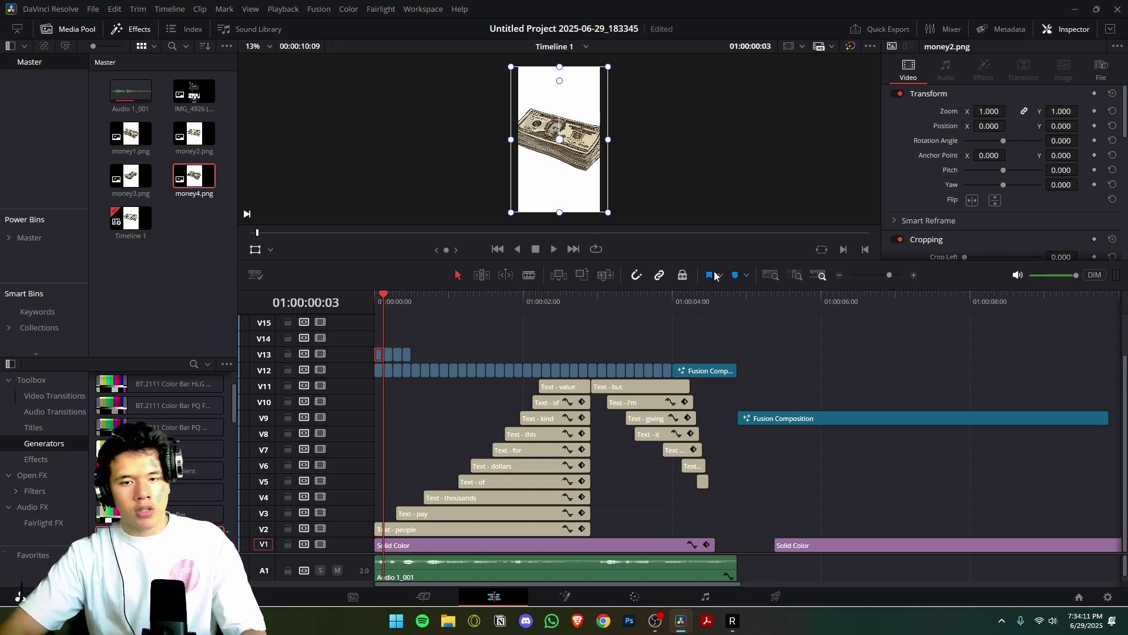
left_click_drag(889, 274, 894, 274)
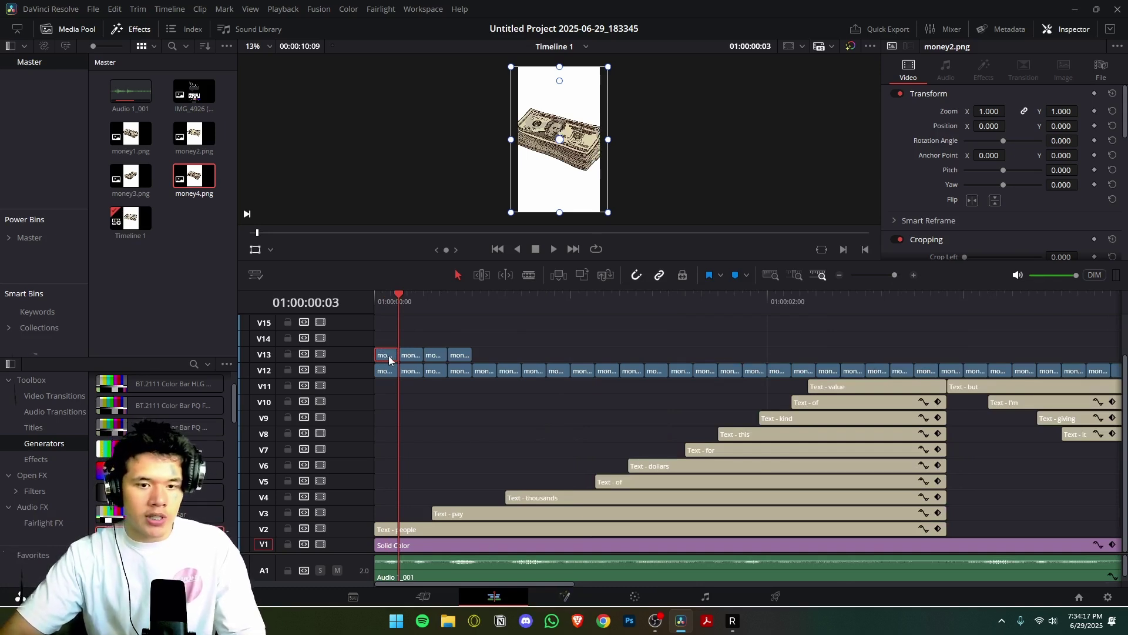
key("shift+5")
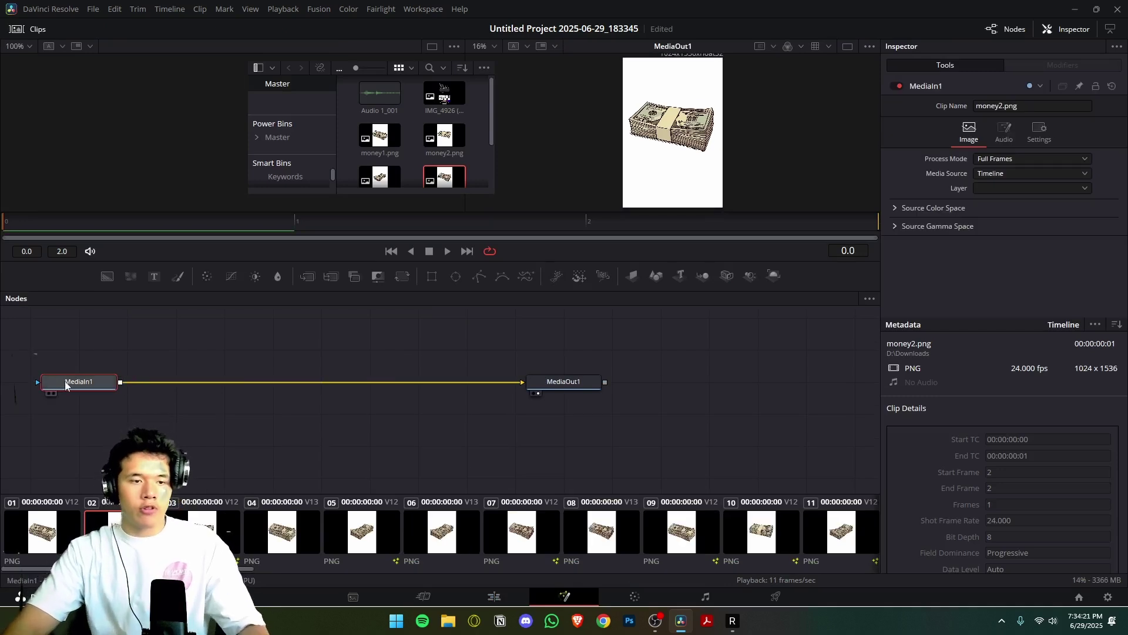
key("shift+space")
type("h")
key("BackSpace")
type("hsl")
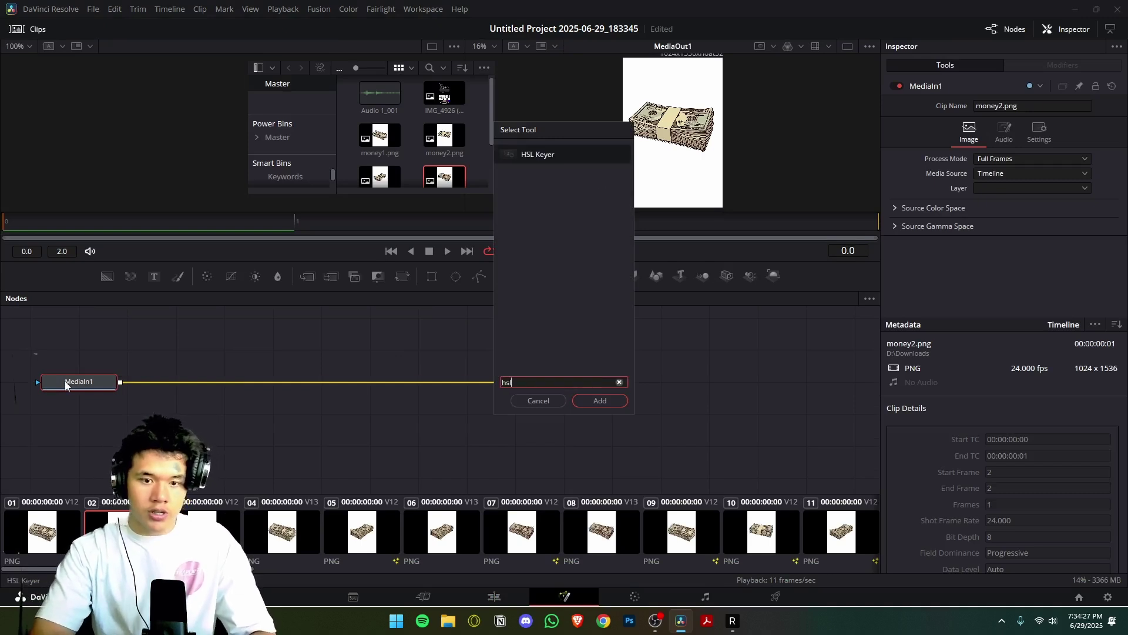
key("Return")
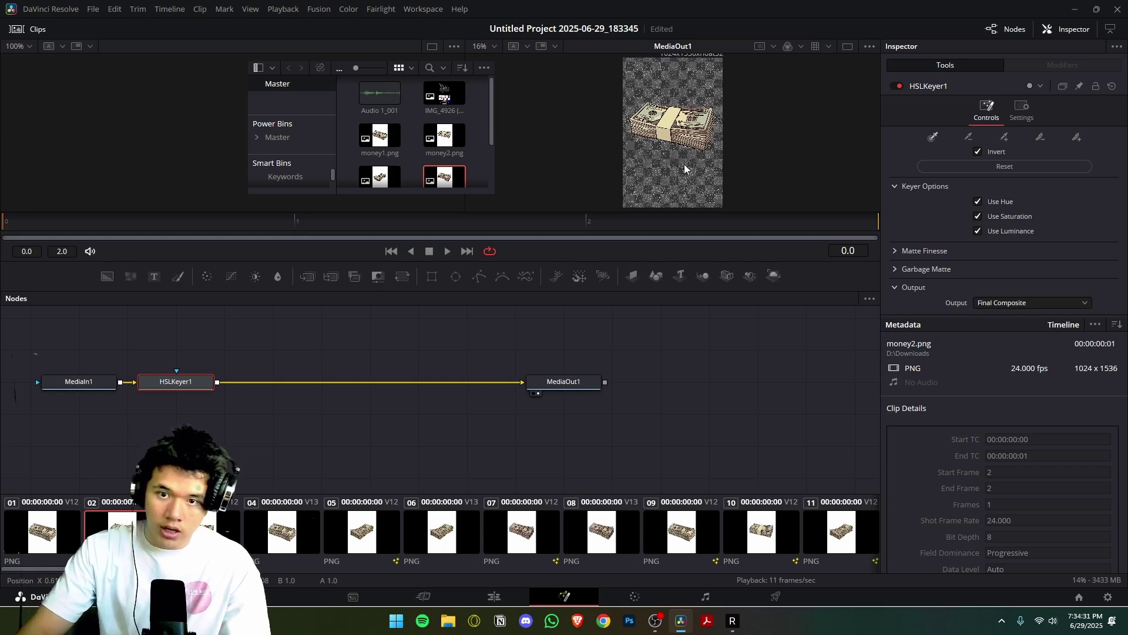
Step: Set the Matte Finesse blur radius of the HSL Keyer to 3.5 to clean up the keyed background
left_click(897, 253)
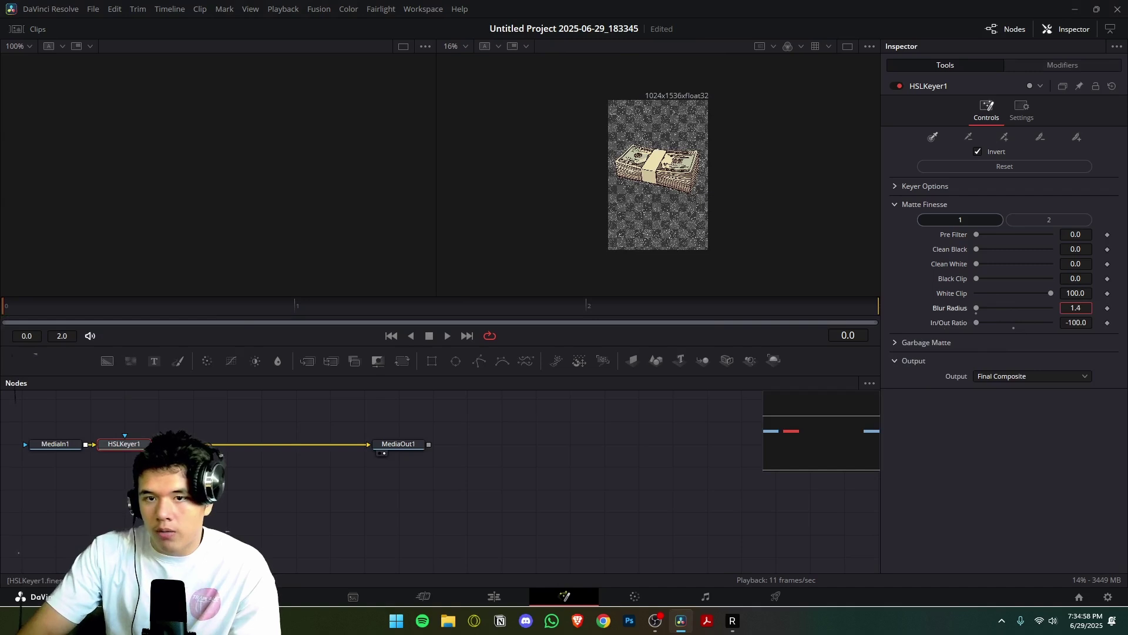
type("3.5")
key("Return")
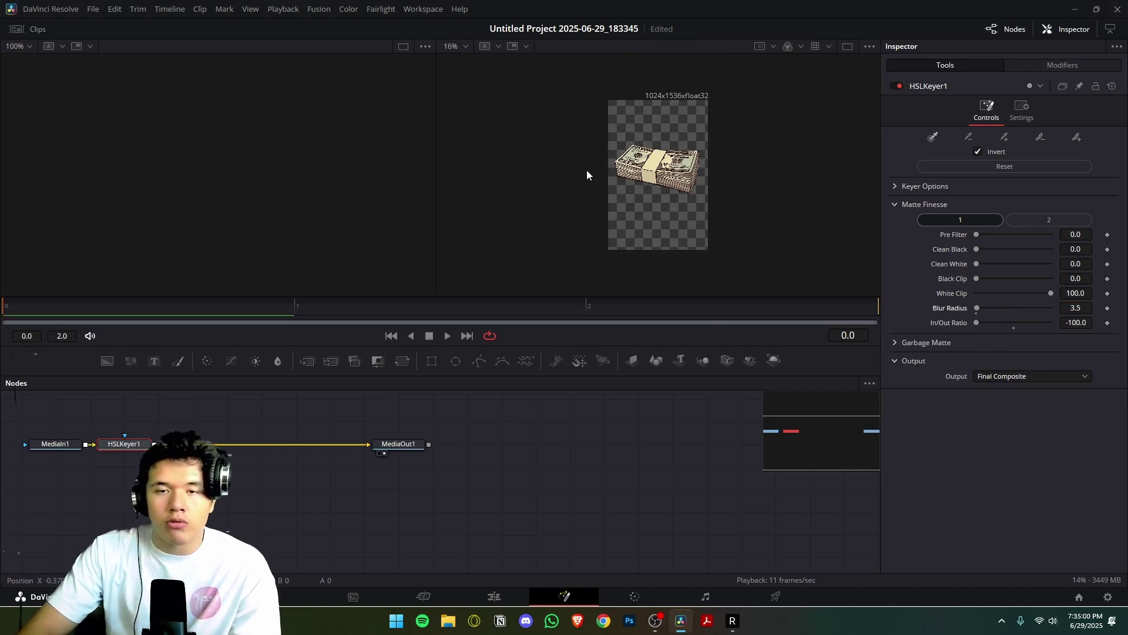
Step: Return to the Edit page and delete all four short money clips from V13
left_click(507, 597)
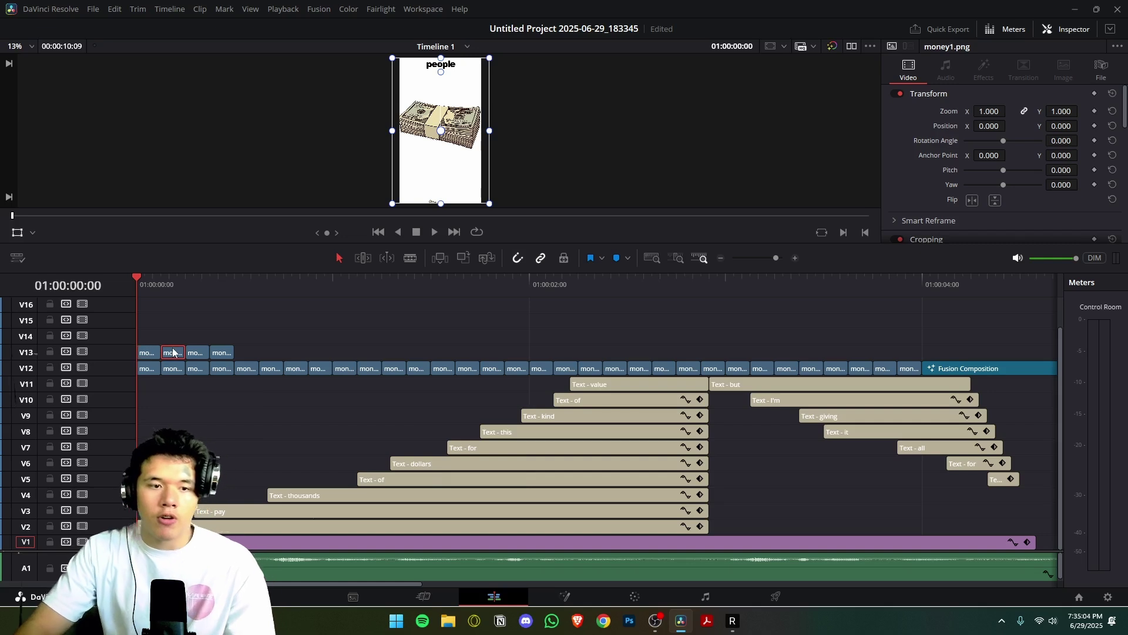
left_click_drag(247, 338, 140, 362)
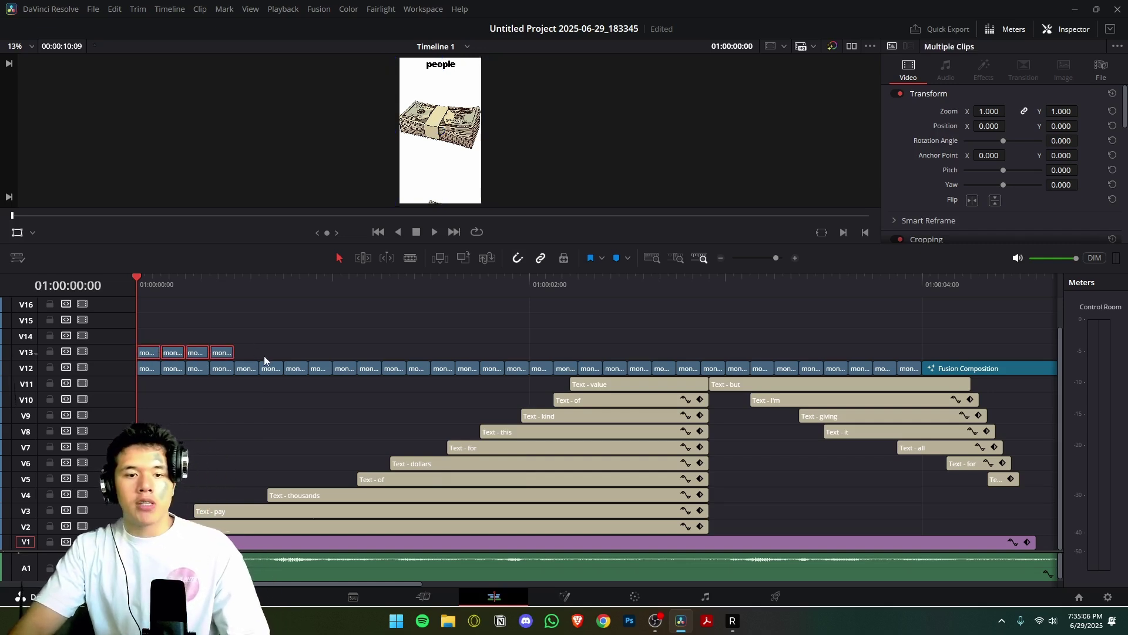
left_click_drag(292, 328, 120, 349)
key("Delete")
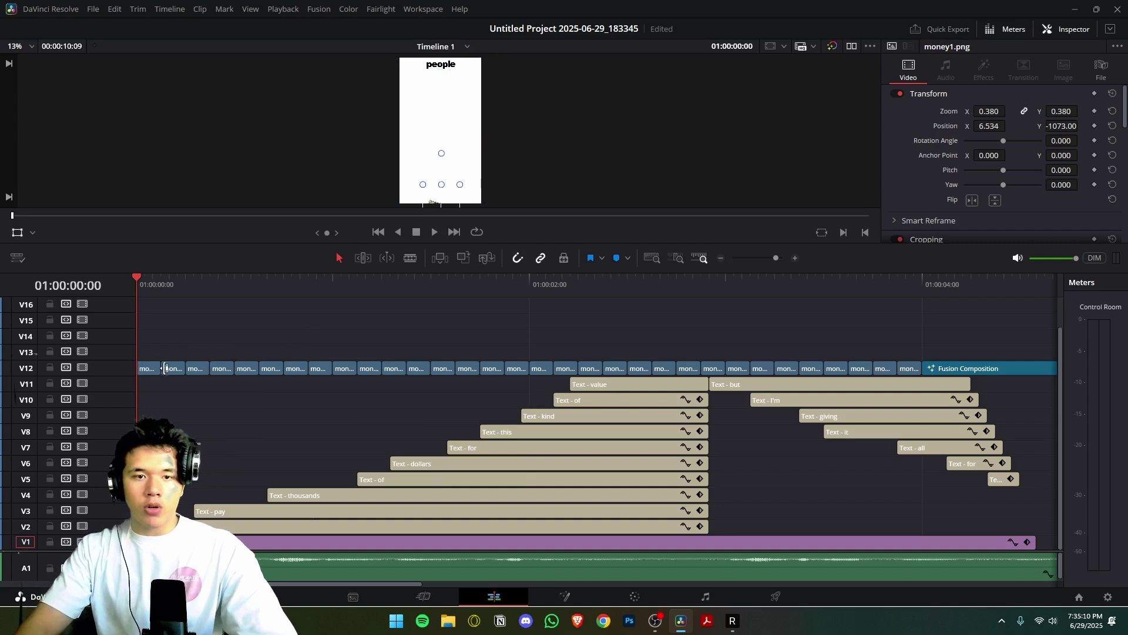
Step: Compare the zoom and position values of the first four money image clips on V12
left_click(145, 371)
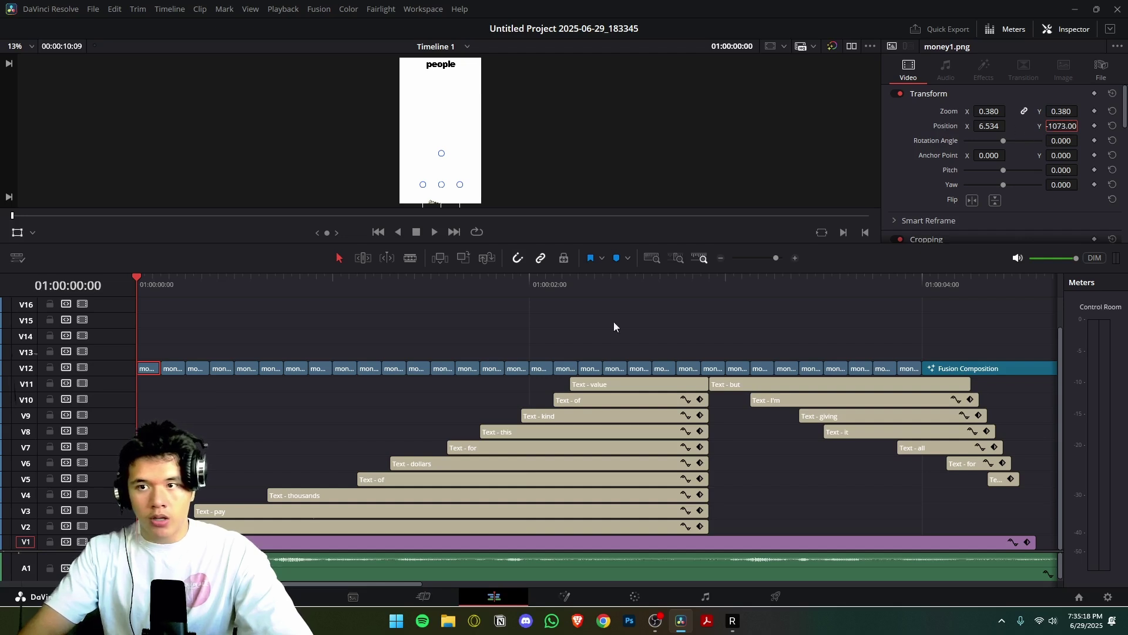
left_click(172, 371)
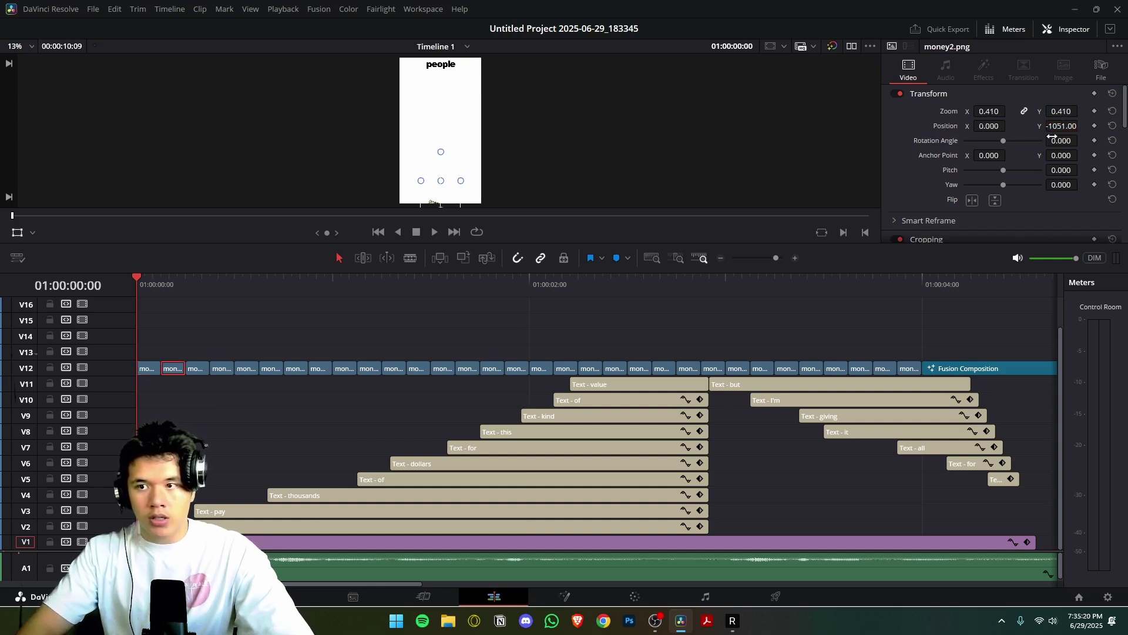
key("Right")
key("Right")
key("Right")
key("Right")
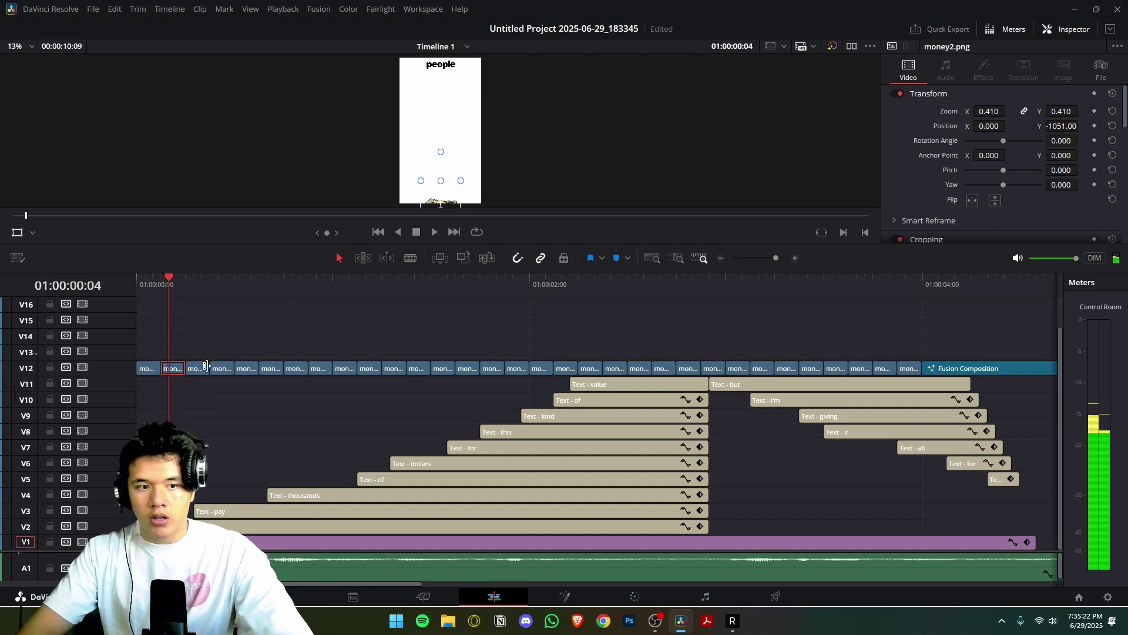
left_click(194, 369)
key("Right")
key("Right")
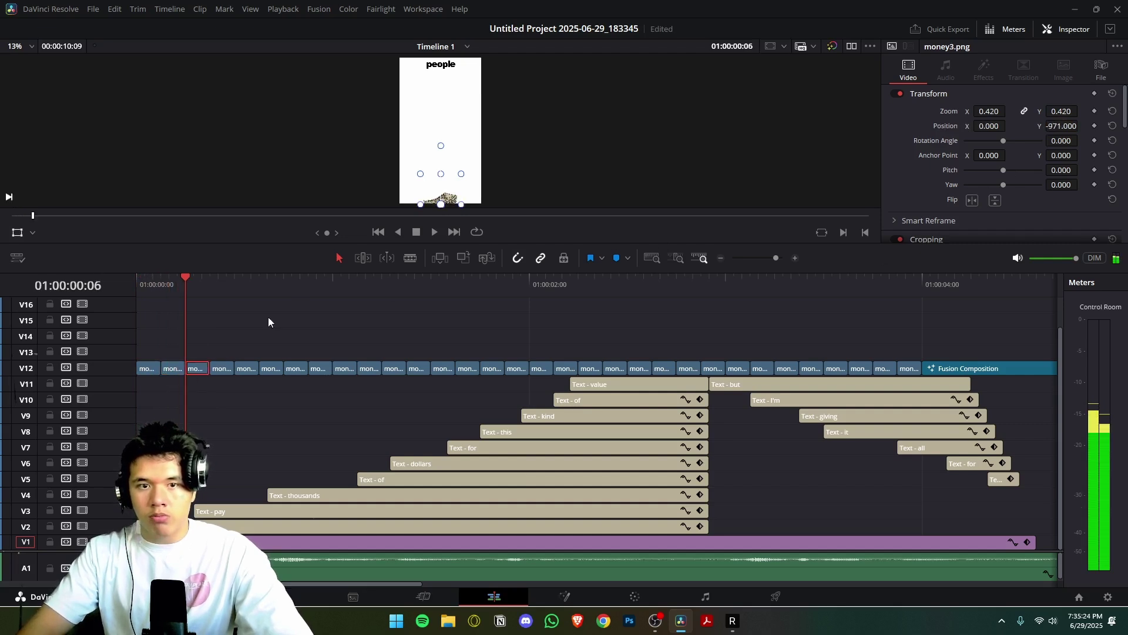
left_click(219, 368)
key("Right")
key("Right")
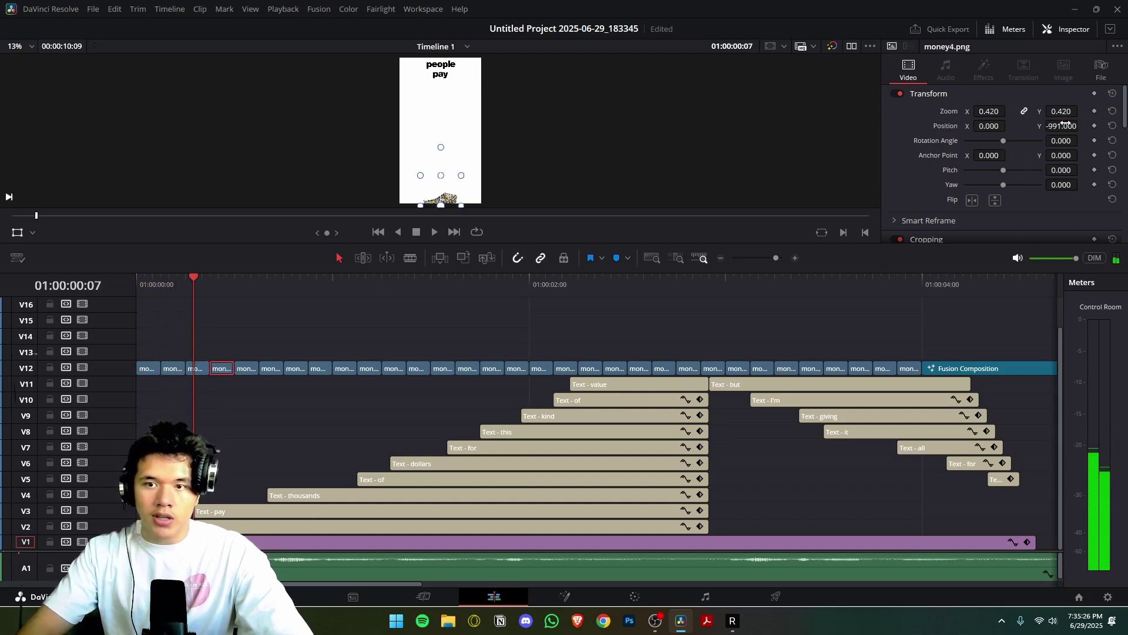
Step: Step through the timeline frame by frame to review how the money images on V12 move along with the word titles
key("Right")
key("Right")
key("Right")
key("Right")
key("Right")
key("Right")
key("Right")
key("Right")
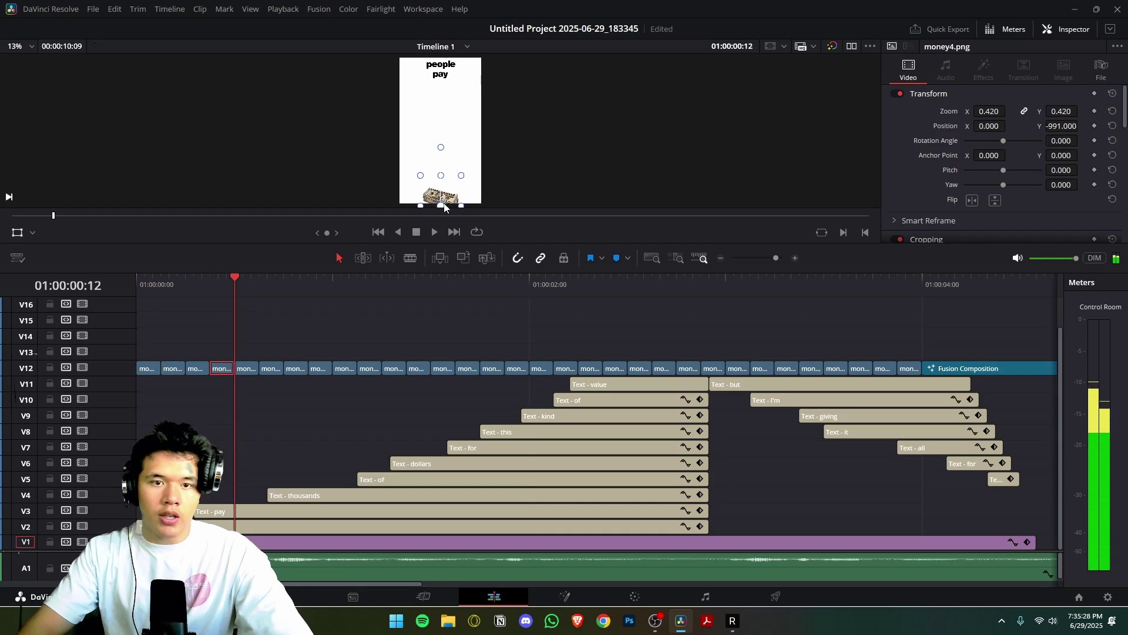
key("Right")
key("Right")
key("Right")
key("Right")
key("Right")
key("Right")
key("Right")
key("Right")
key("Right")
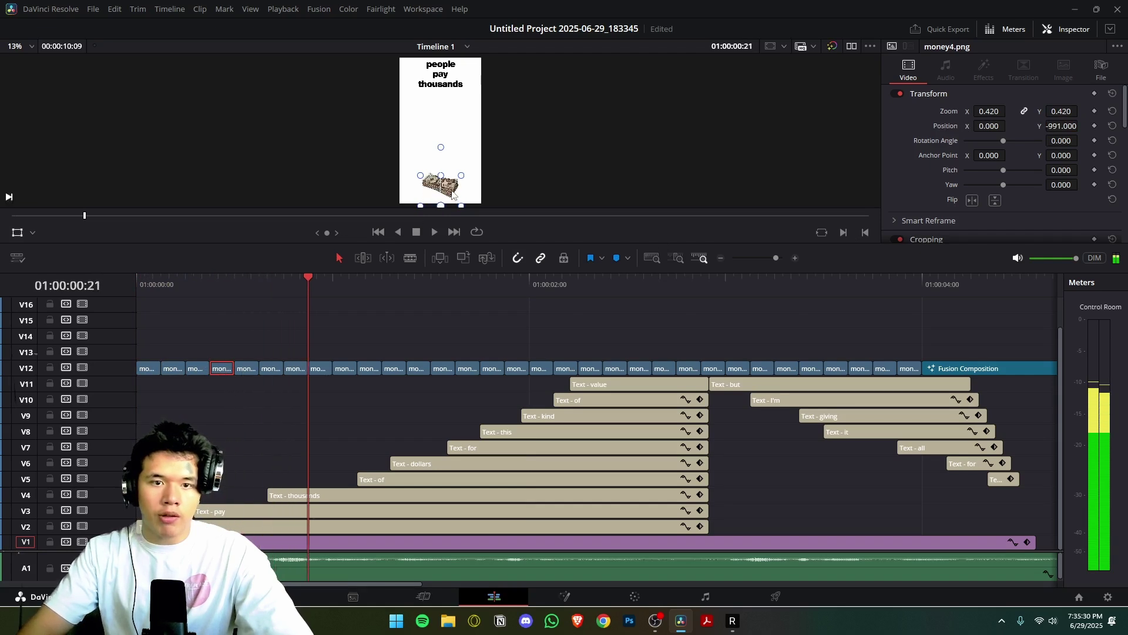
key("Right")
key("Right")
key("Right")
key("Right")
key("Right")
key("Right")
key("Right")
key("Right")
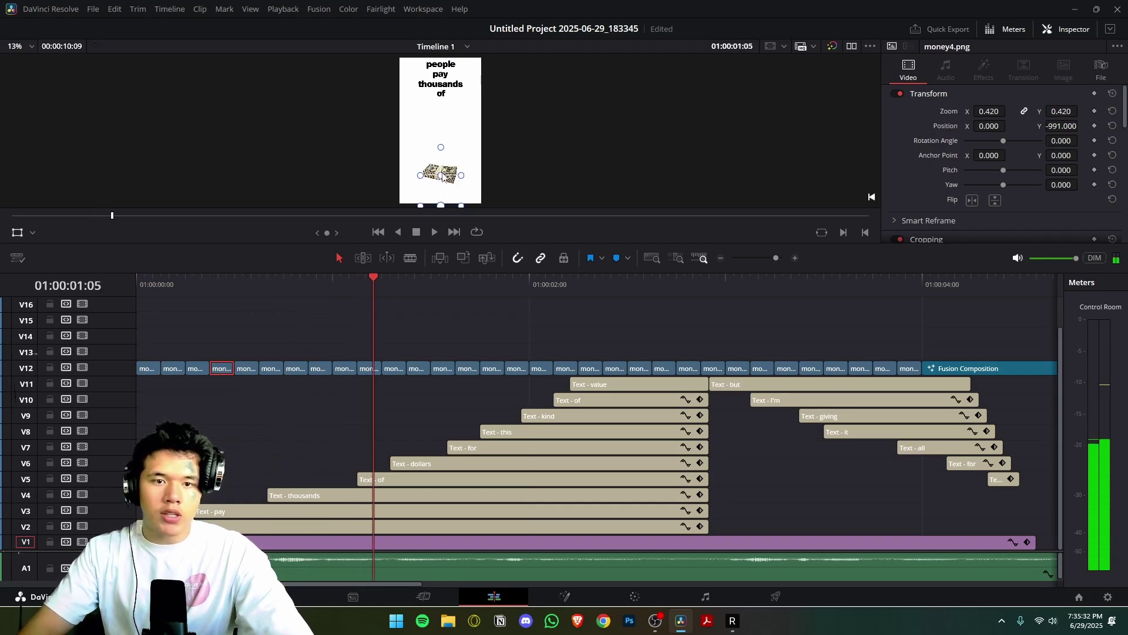
key("Right")
key("Right")
key("Right")
key("Right")
key("Right")
key("Right")
key("Right")
key("Right")
key("Right")
key("Right")
key("Right")
key("Right")
key("Right")
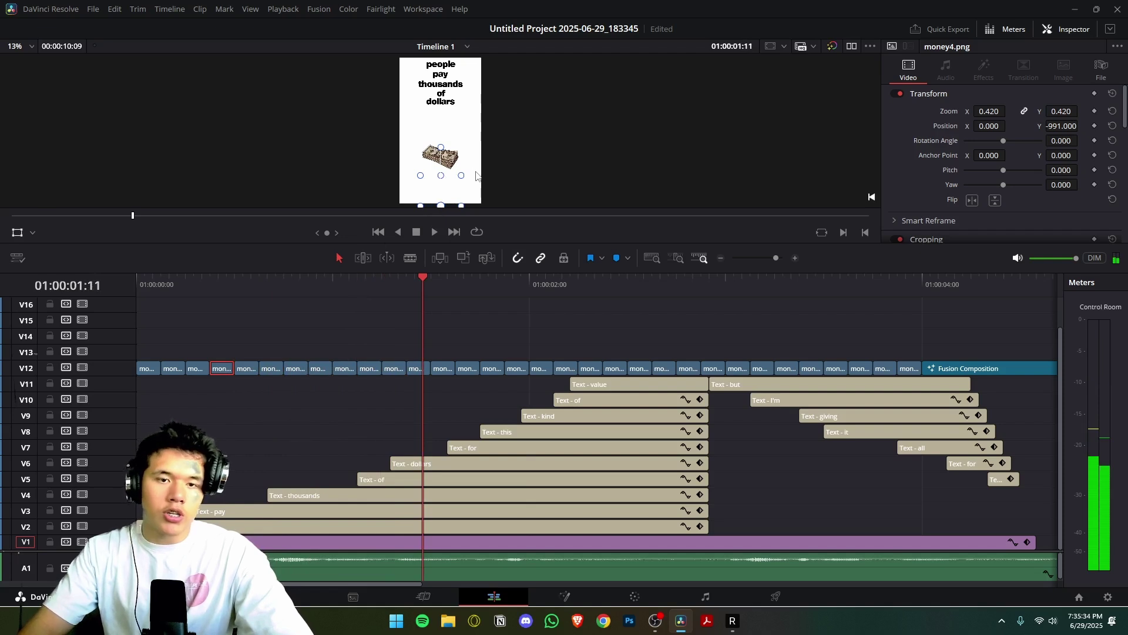
key("Right")
key("Right")
key("Right")
key("Right")
key("Right")
key("Right")
key("Right")
key("Right")
key("Right")
key("Right")
key("Right")
key("Right")
key("Right")
key("Right")
key("Right")
key("Right")
key("Right")
key("Right")
key("Right")
key("Right")
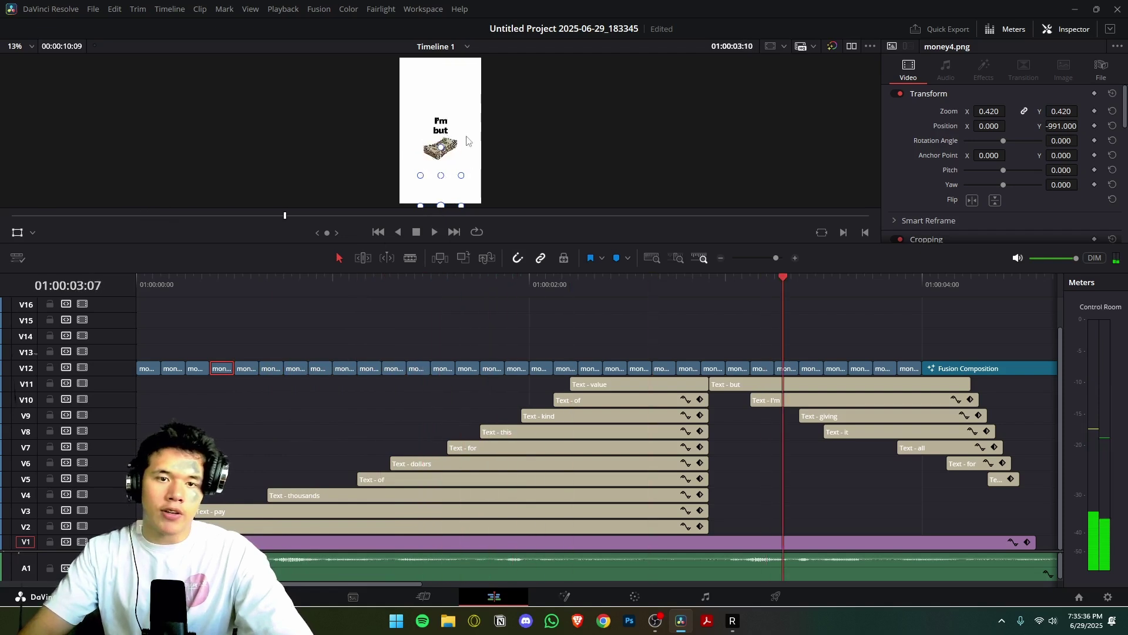
key("Right")
key("Right")
key("Right")
key("Right")
key("Right")
key("Right")
key("Right")
key("Right")
Step: Examine the money movement in the Fusion Composition that follows the image clips on V12
mouse_move(442, 292)
left_mouse_down()
mouse_move(360, 293)
mouse_move(440, 291)
mouse_move(425, 292)
left_mouse_up()
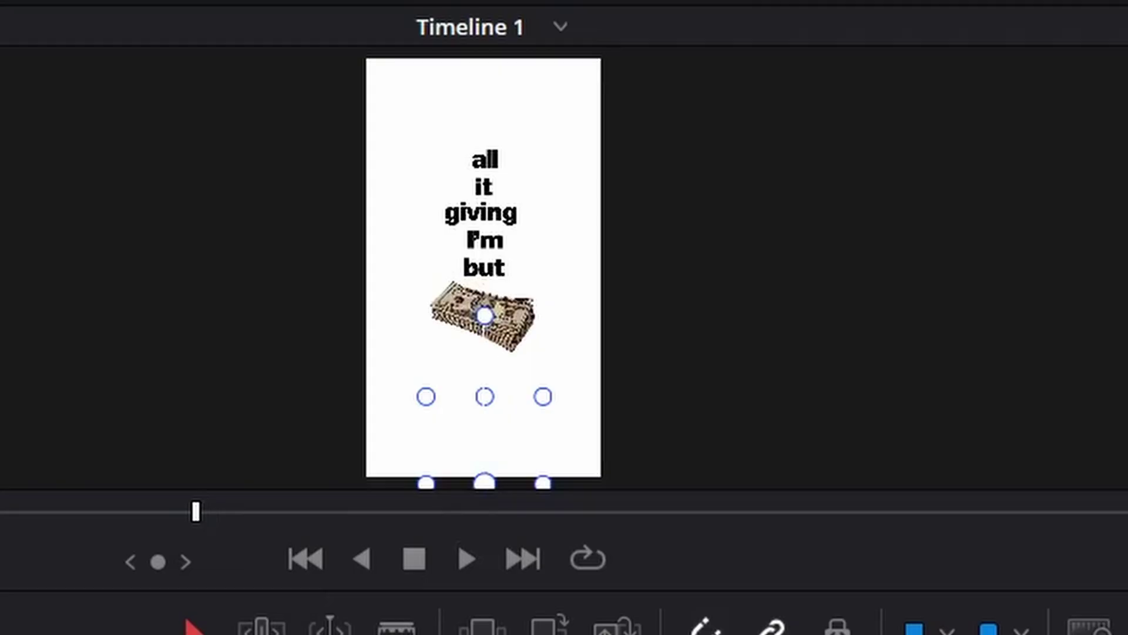
key("Right")
key("Right")
key("Right")
key("Right")
key("Right")
key("Right")
key("Right")
key("Right")
key("Right")
key("Right")
key("Right")
key("Right")
key("Right")
key("Right")
key("Right")
key("Right")
key("Right")
key("Right")
key("Right")
key("Right")
key("Right")
key("Right")
key("Right")
key("Right")
key("Right")
key("Right")
key("Right")
key("Right")
key("Right")
key("Right")
key("Right")
key("Right")
key("Right")
key("Right")
key("Right")
key("Right")
key("Right")
key("Right")
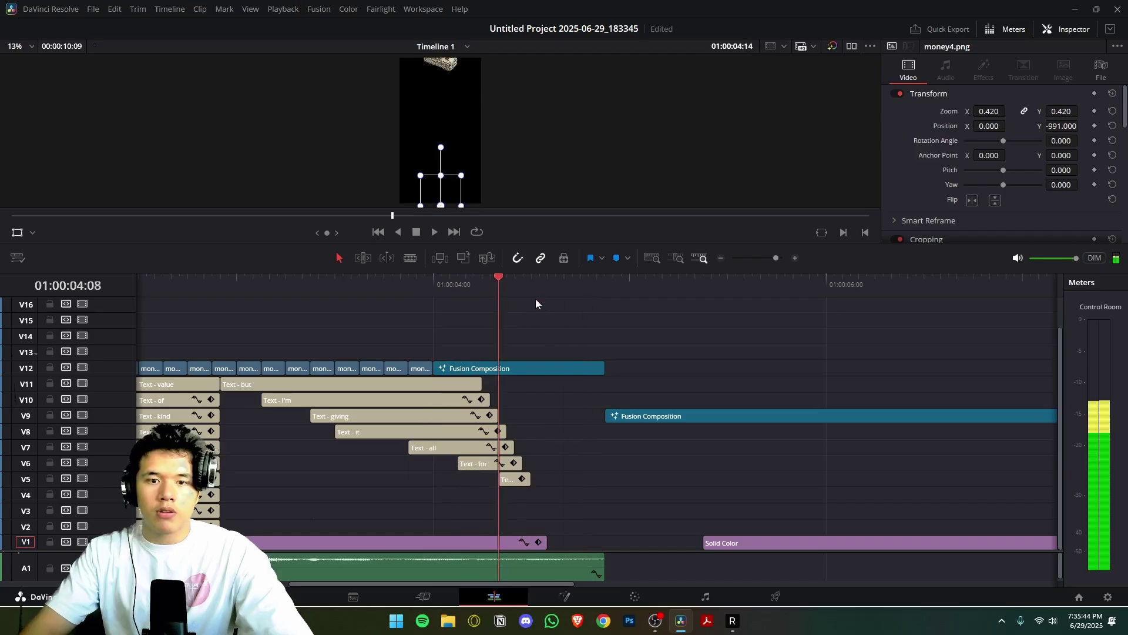
Step: Open the V12 Fusion Composition starting at 01:00:04:00 on the Fusion page and examine its background, money image and output nodes
left_click_drag(438, 291, 435, 291)
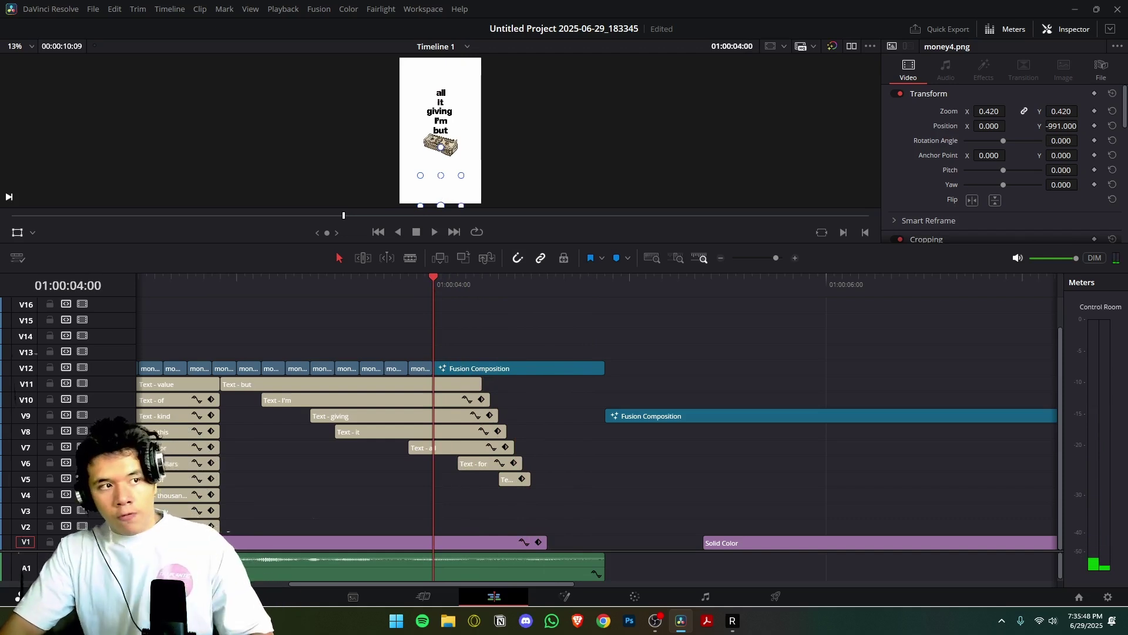
left_click(453, 369)
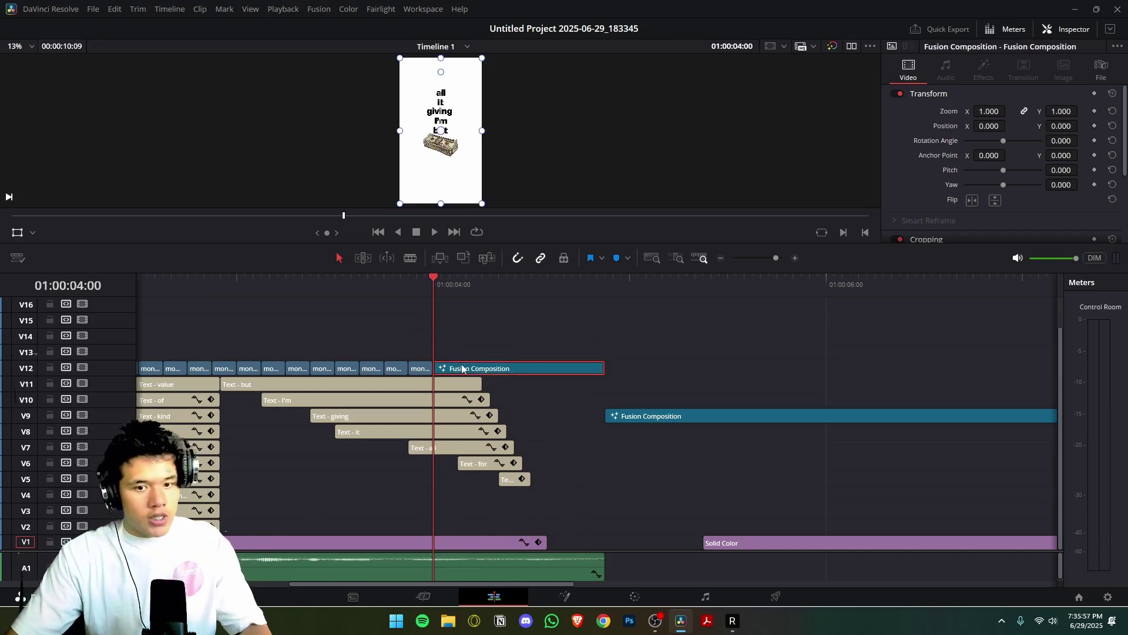
key("shift+5")
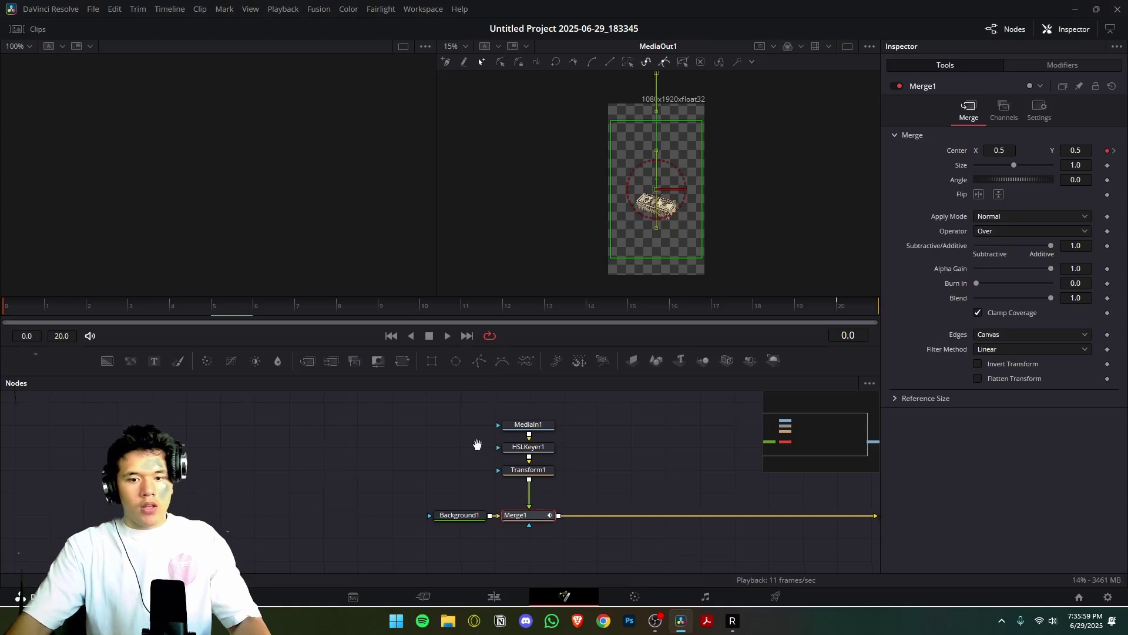
left_click_drag(480, 445, 263, 452)
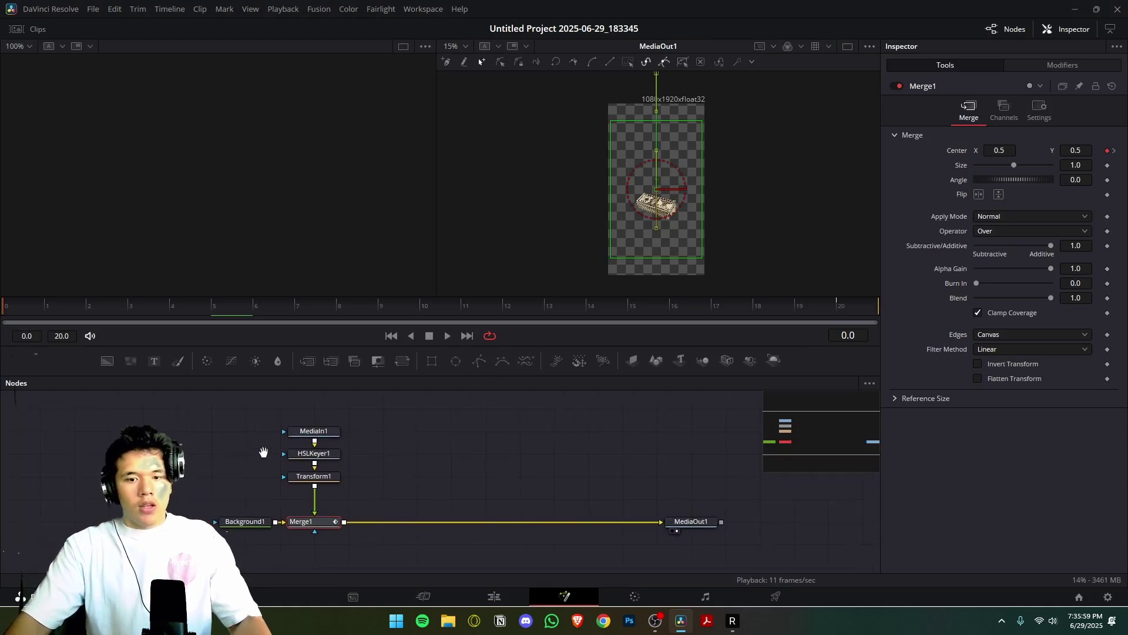
left_click(239, 526)
left_click(334, 433)
left_click(671, 529)
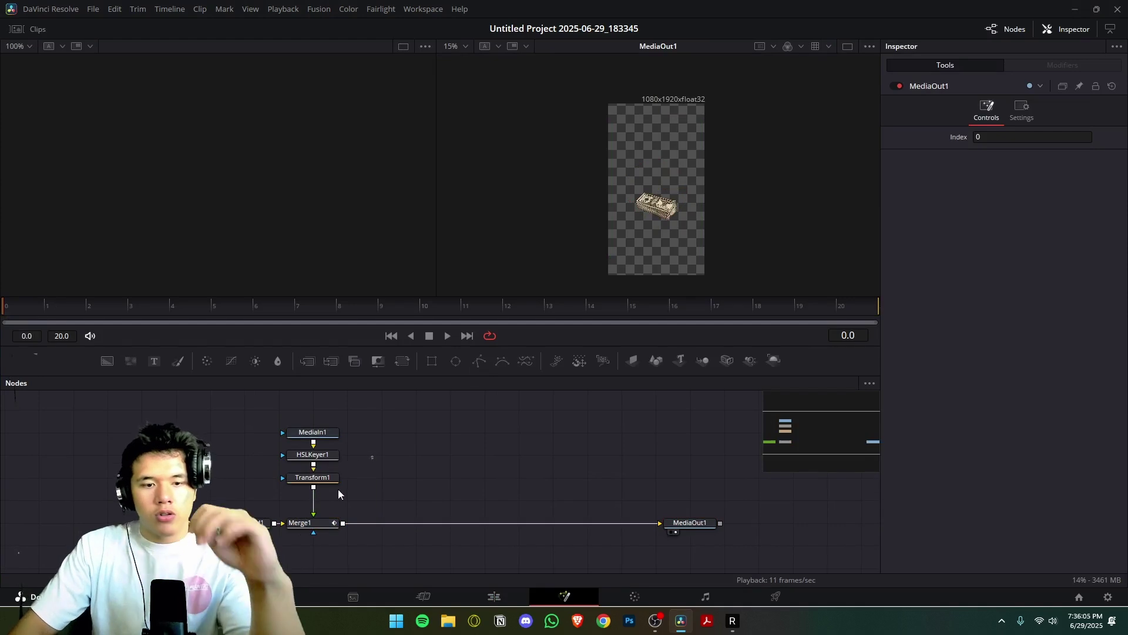
Step: Replace the old keyer, transform, merge and background nodes with a new Background connected to MediaOut1 and MediaIn1 merged over it
left_click_drag(373, 453, 282, 525)
key("Delete")
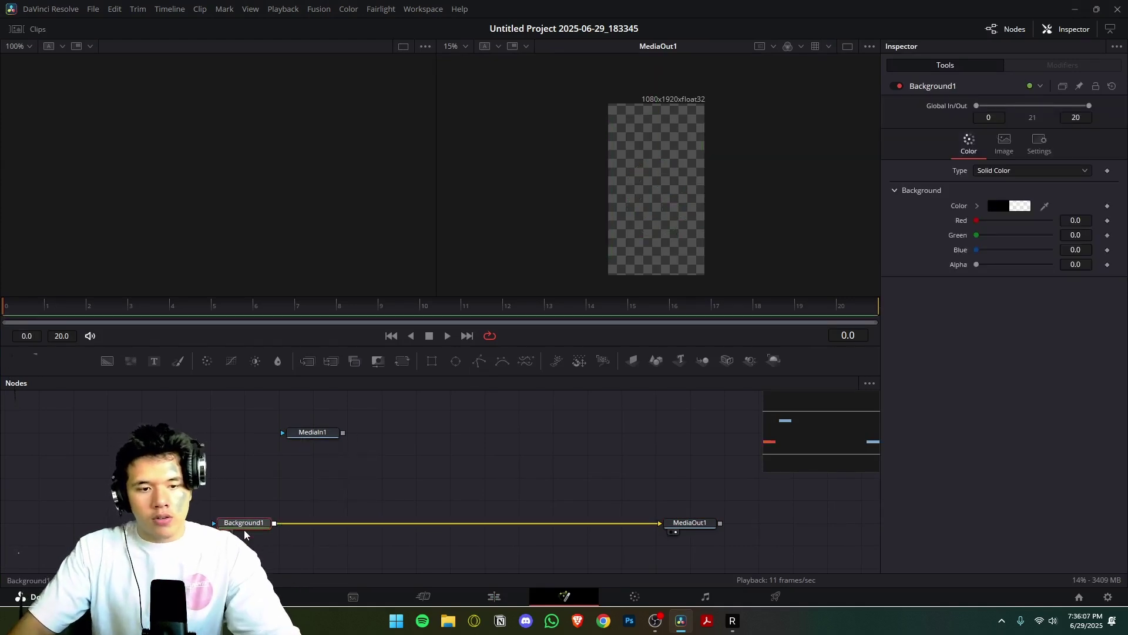
key("Delete")
left_click_drag(111, 367, 660, 522)
left_click_drag(343, 433, 274, 525)
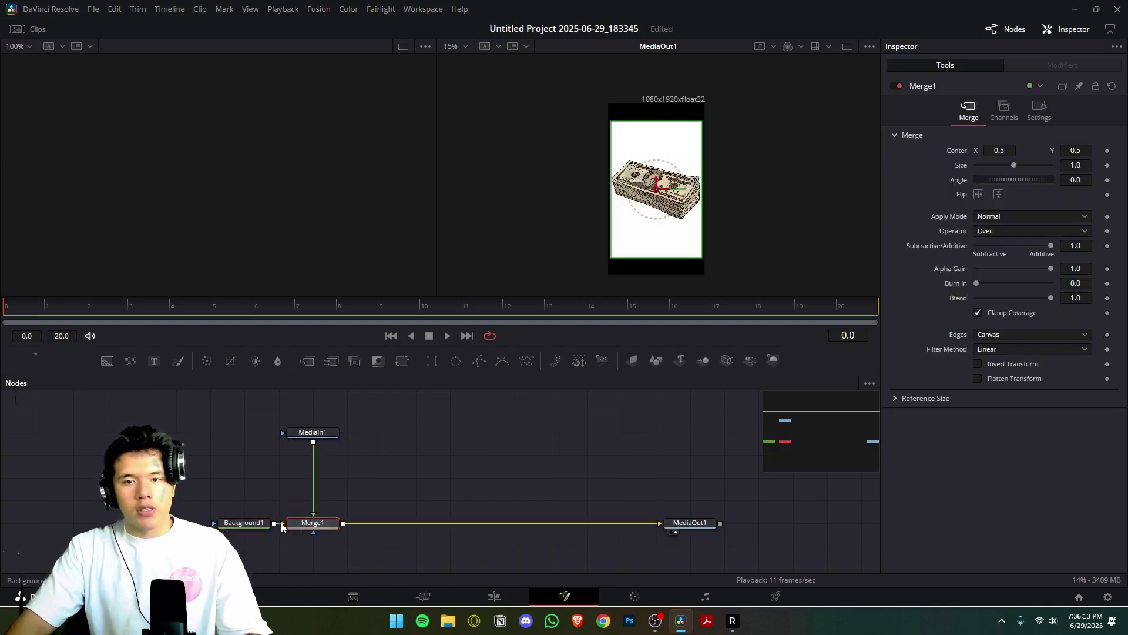
Step: Insert an HSL Keyer between MediaIn1 and Merge1 to key out the white around the money image
left_click(331, 433)
key("shift+space")
type("h")
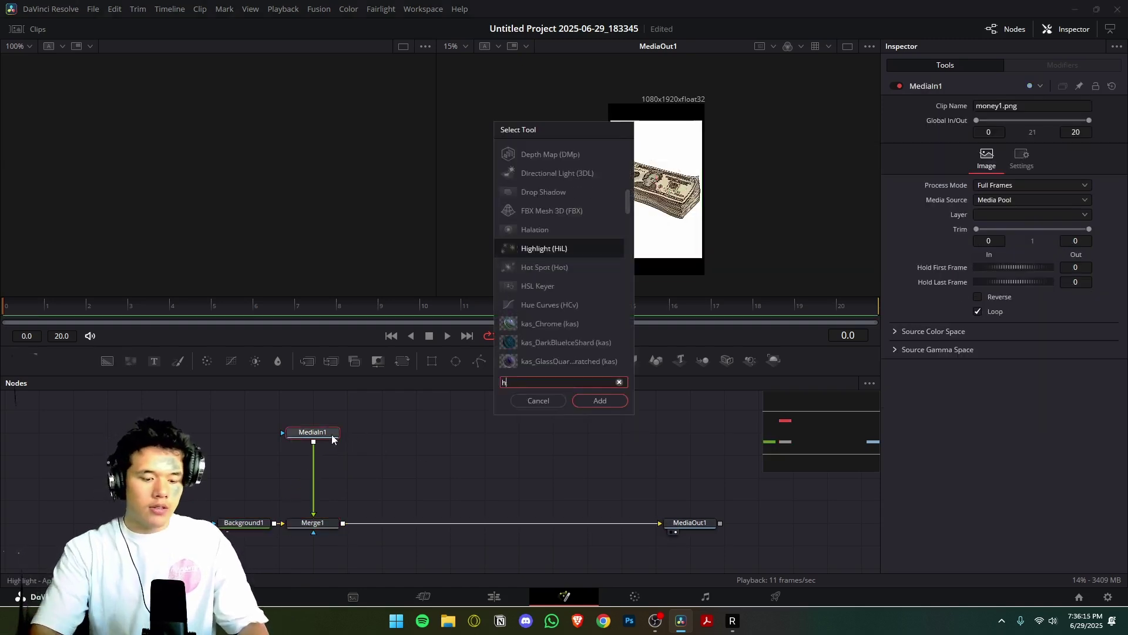
type("sl")
key("Return")
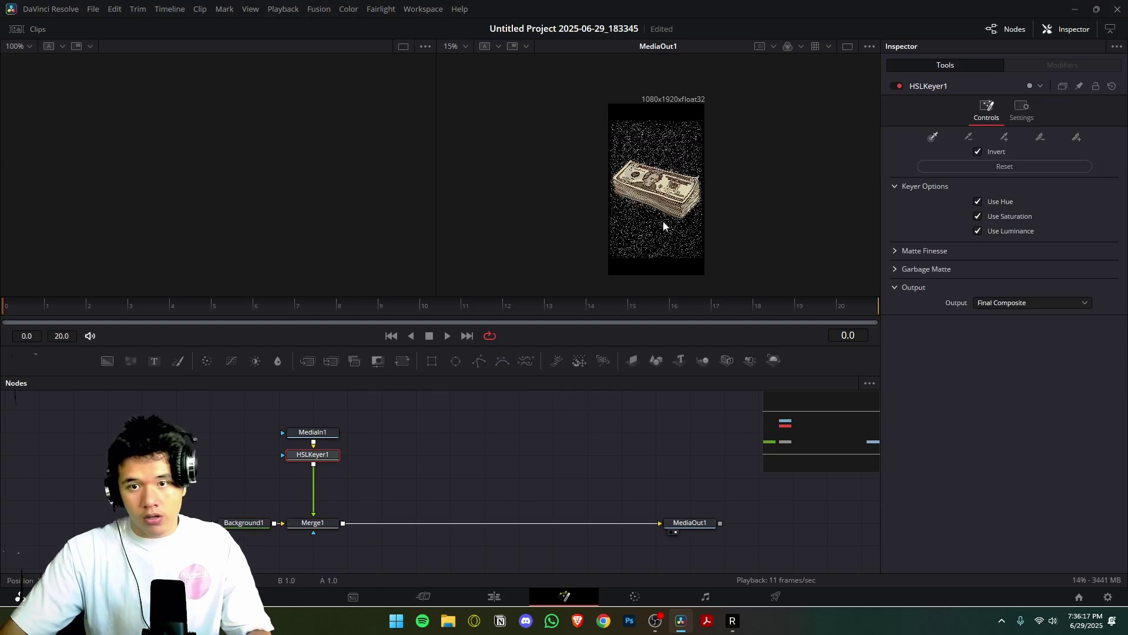
Step: Set the Matte Finesse blur radius of HSLKeyer1 to 4.4
left_click(896, 251)
left_click_drag(1010, 368, 913, 388)
type("4.4")
key("Return")
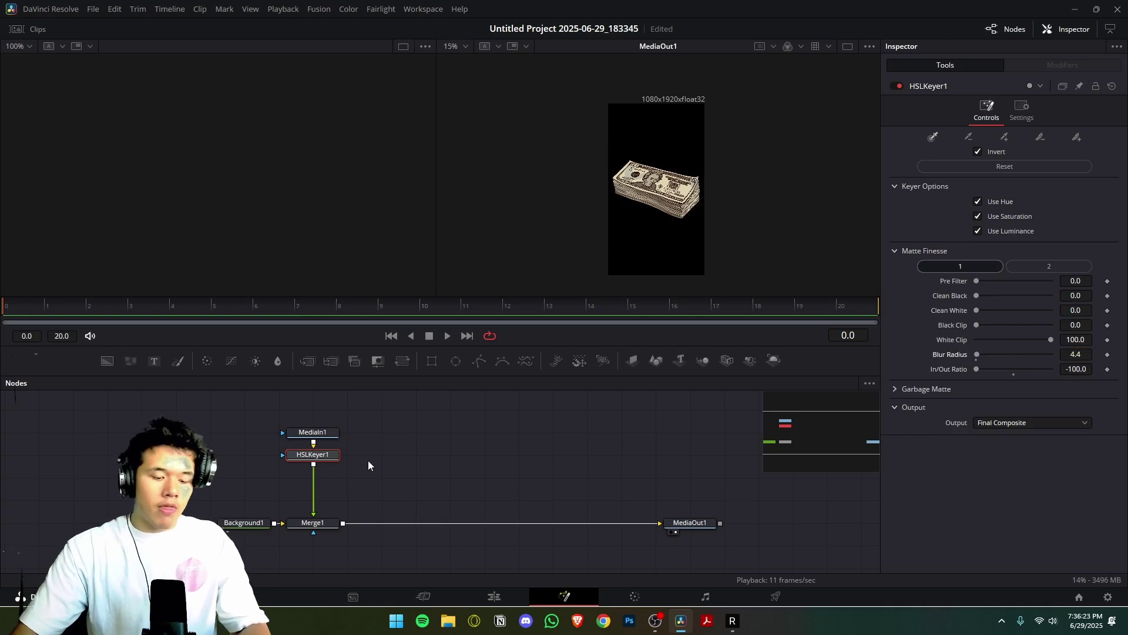
Step: Insert a Transform node after HSLKeyer1, scale the money image to 0.504 and lower its Center Y to 0.299
key("shift+space")
type("tran")
key("Return")
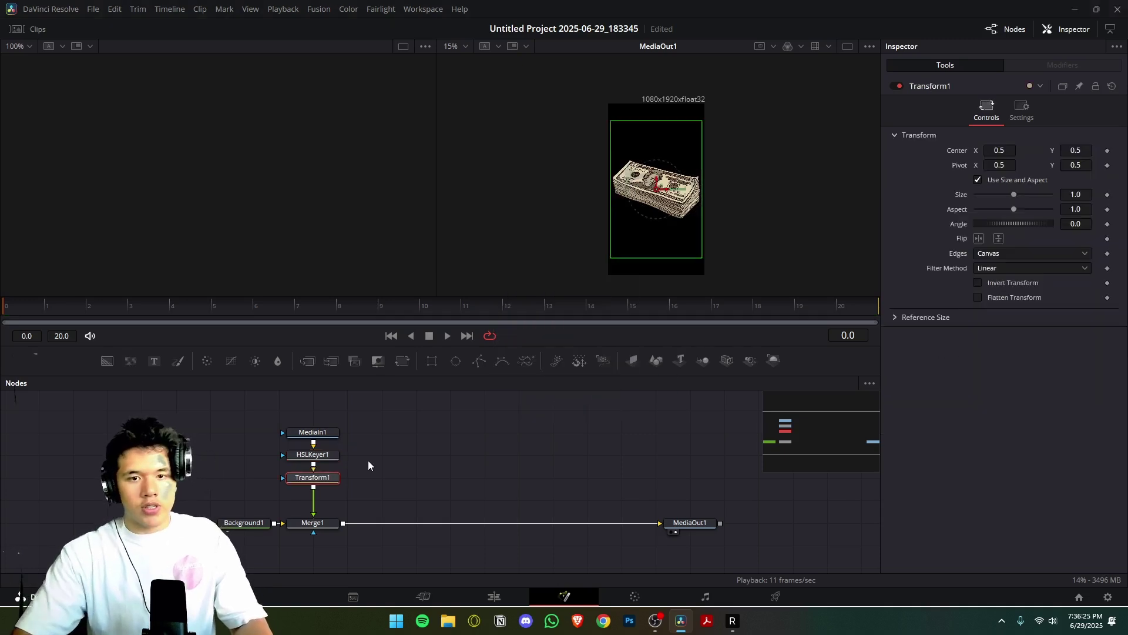
left_click_drag(1076, 194, 1051, 197)
key("shift+4")
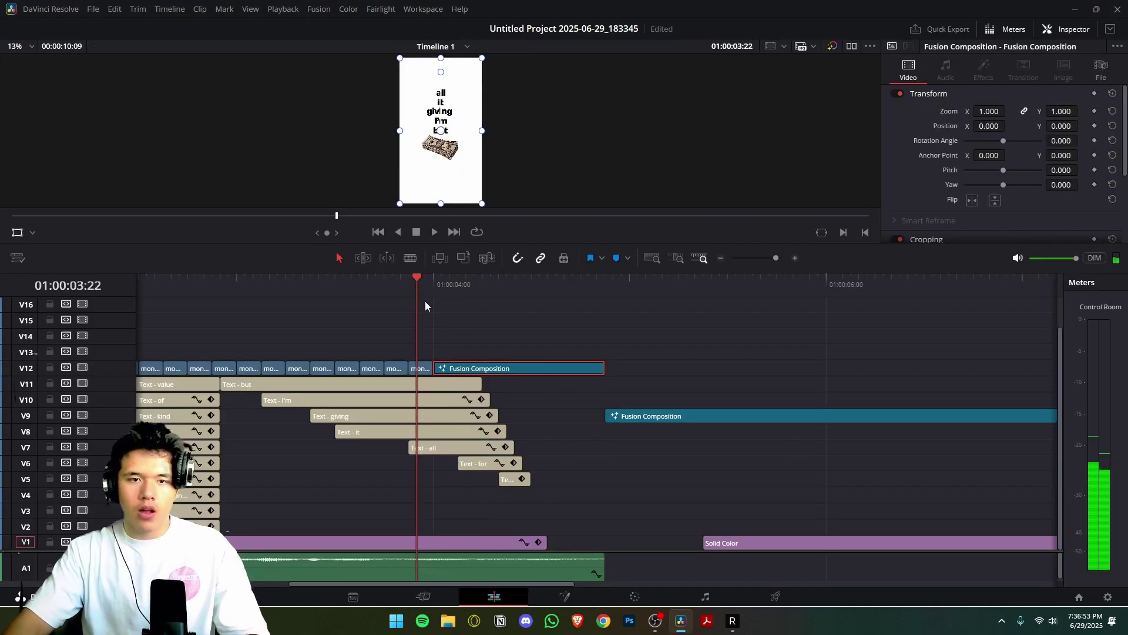
Step: Compare the money's position in the frames on either side of the cut at 01:00:04:00 on the Edit page
left_click(426, 287)
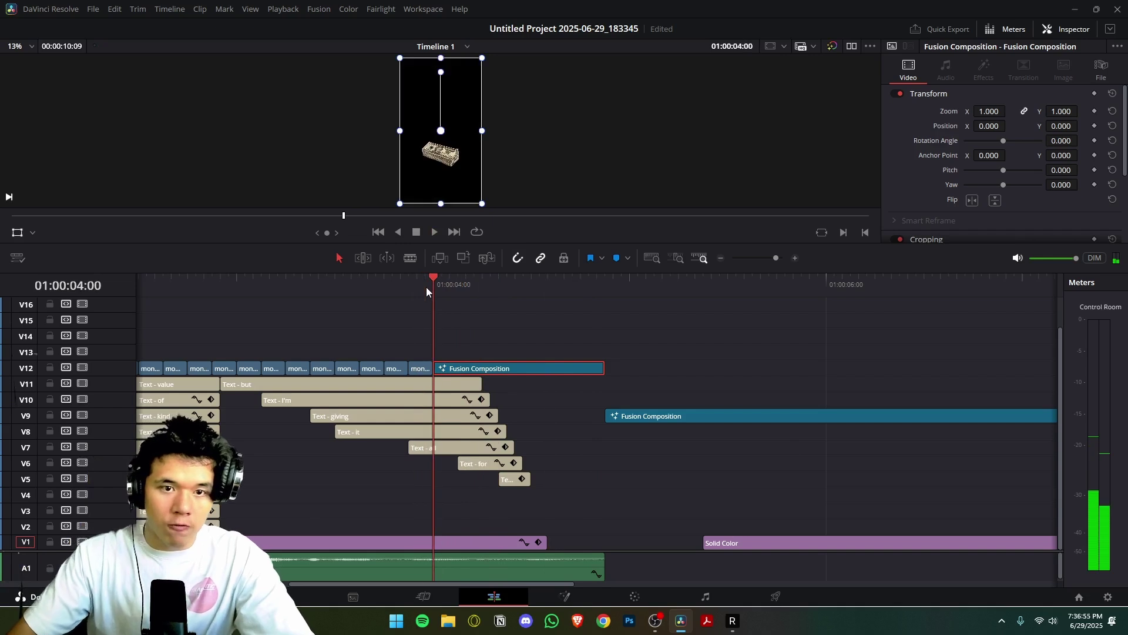
key("Left")
key("Right")
key("Left")
key("Right")
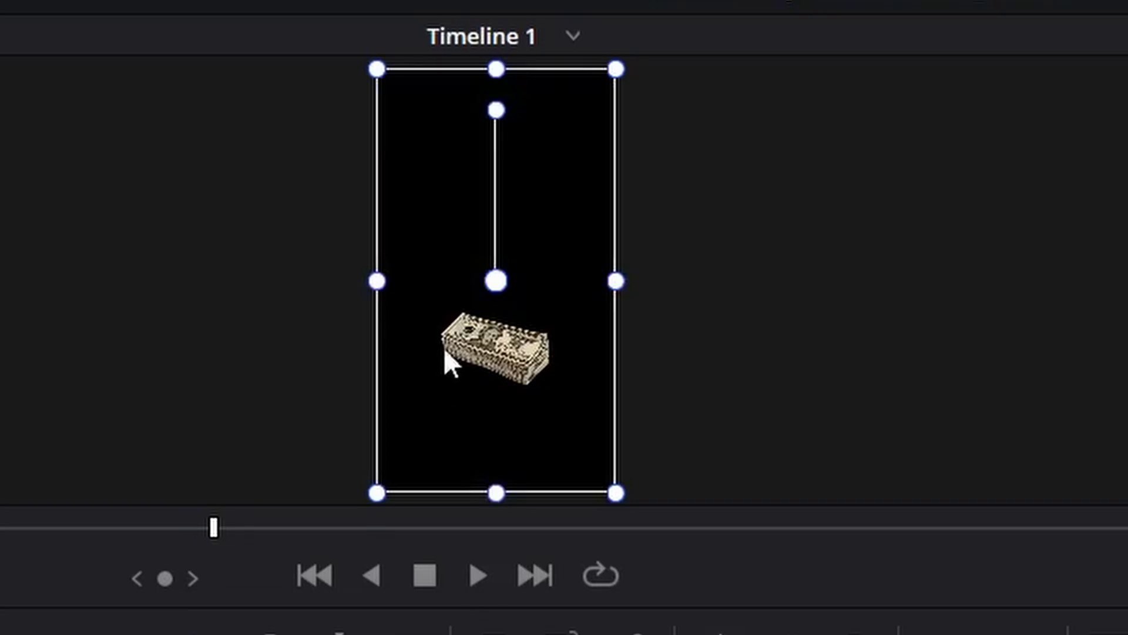
key("Left")
key("Right")
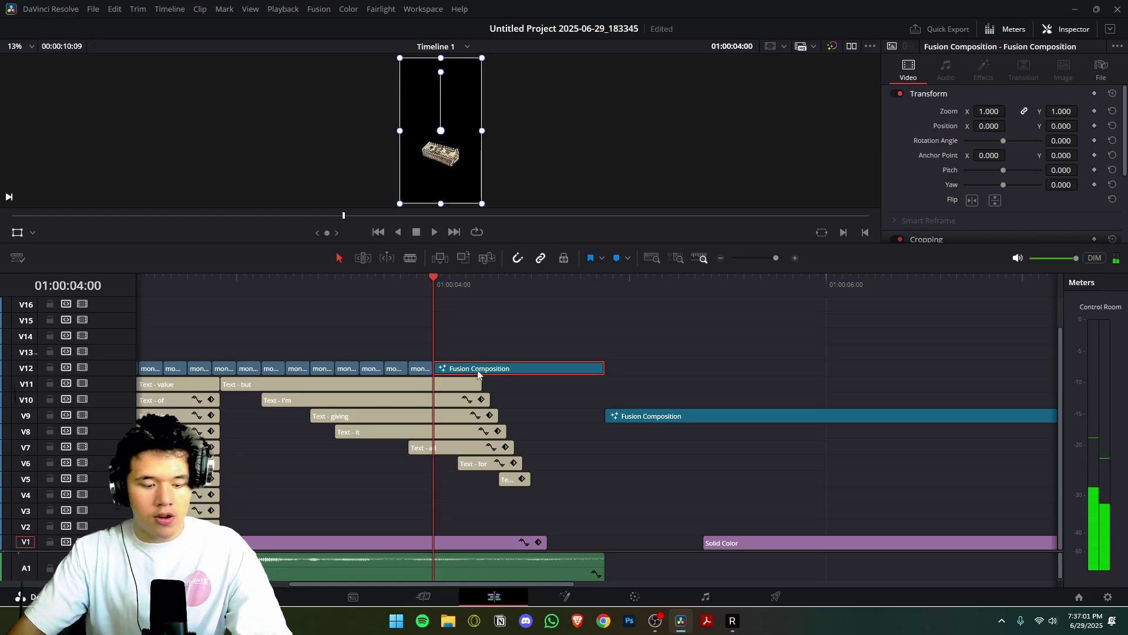
Step: Set Transform1's Center Y to 0.342 in the Fusion composition and recheck the money's alignment across the cut
key("shift+5")
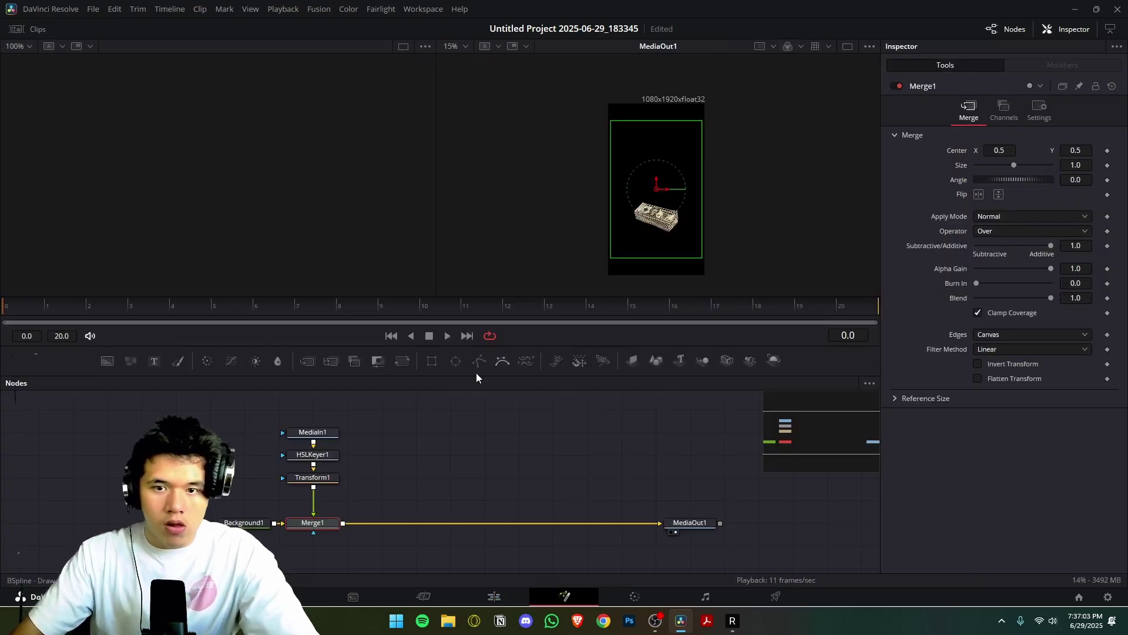
left_click(313, 477)
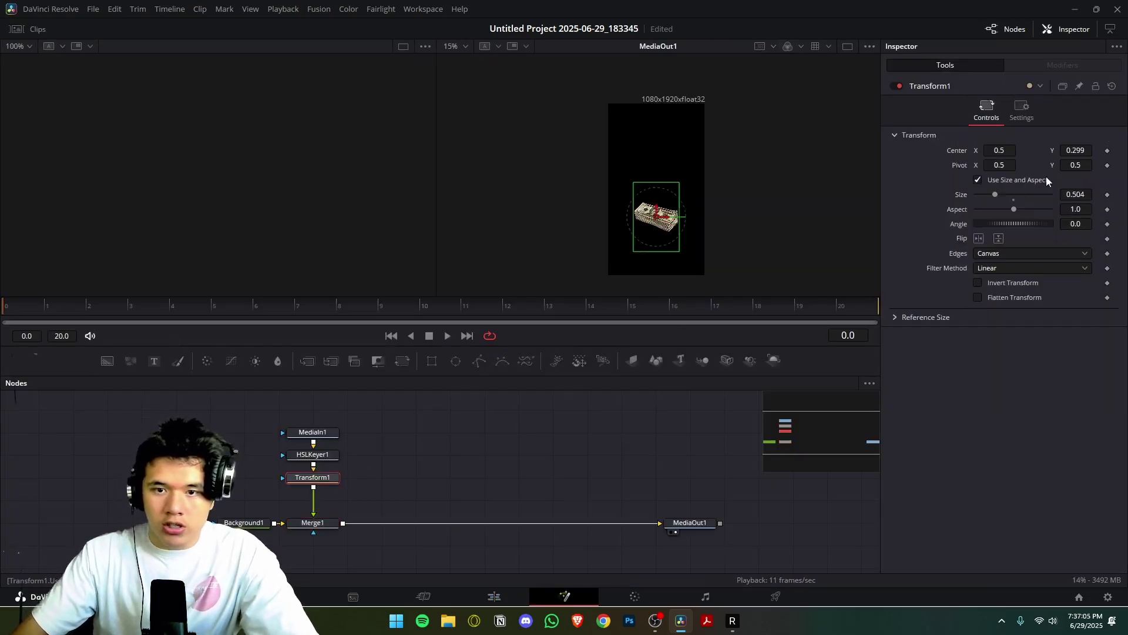
left_click_drag(1075, 150, 1101, 150)
left_click(493, 594)
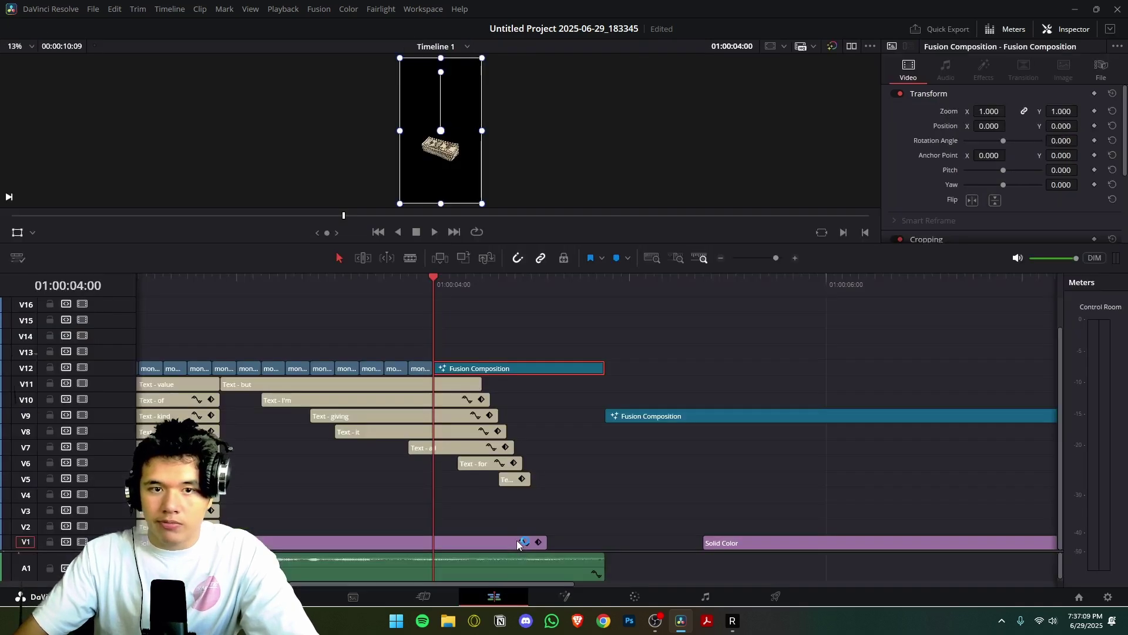
key("Left")
key("Right")
key("Left")
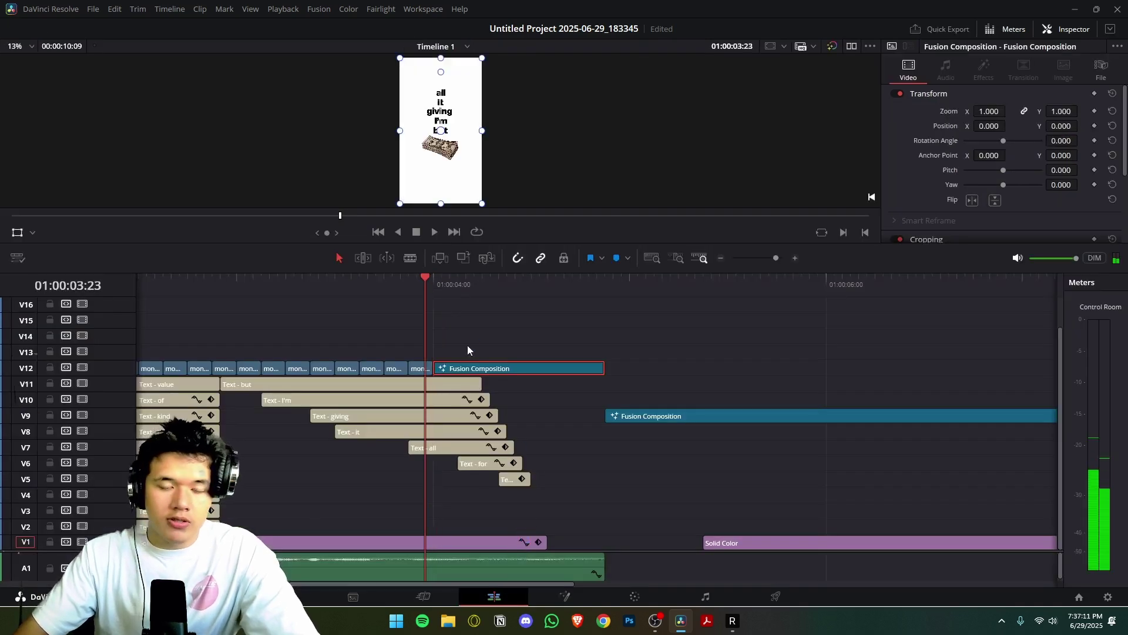
key("Right")
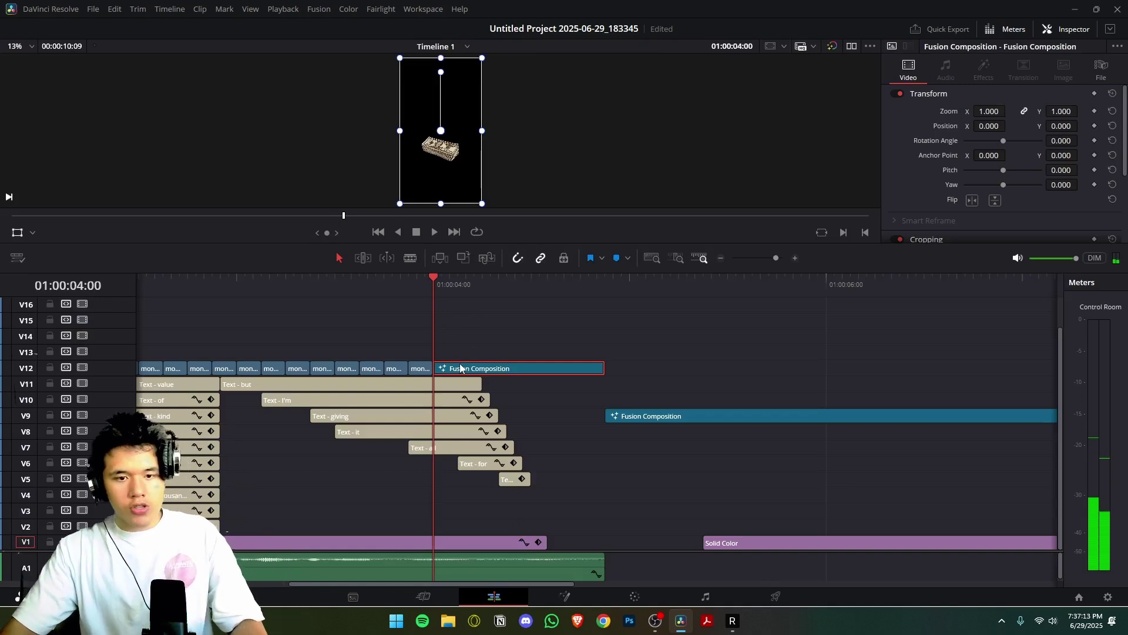
Step: Make the Fusion composition's background transparent by setting Background1's alpha to 0.0
key("shift+5")
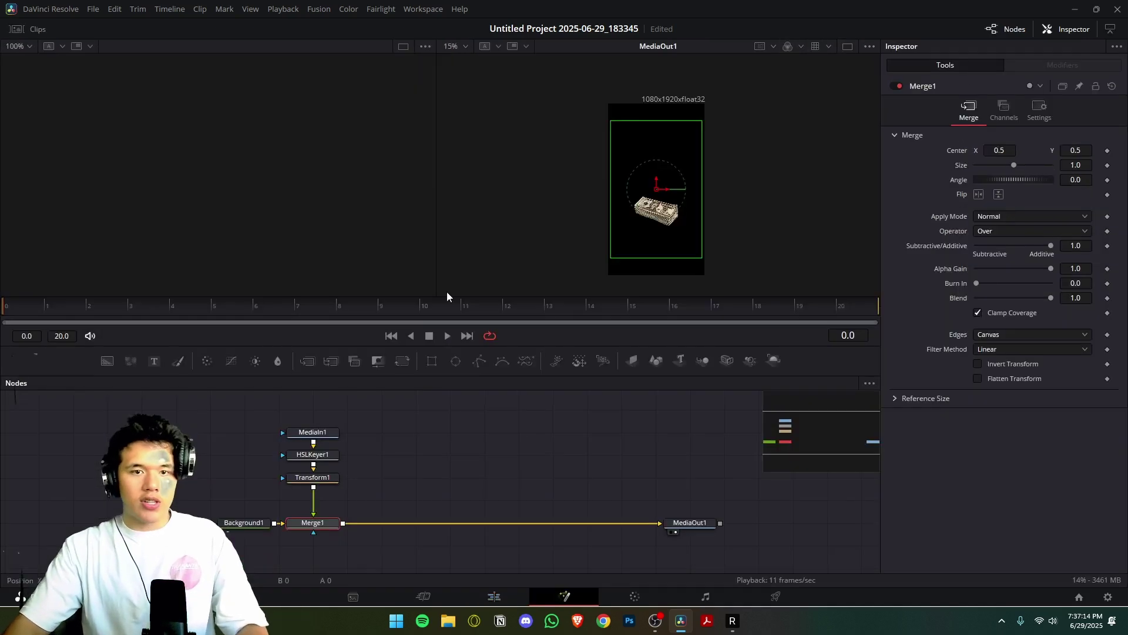
left_click(252, 524)
left_click_drag(1051, 263, 516, 269)
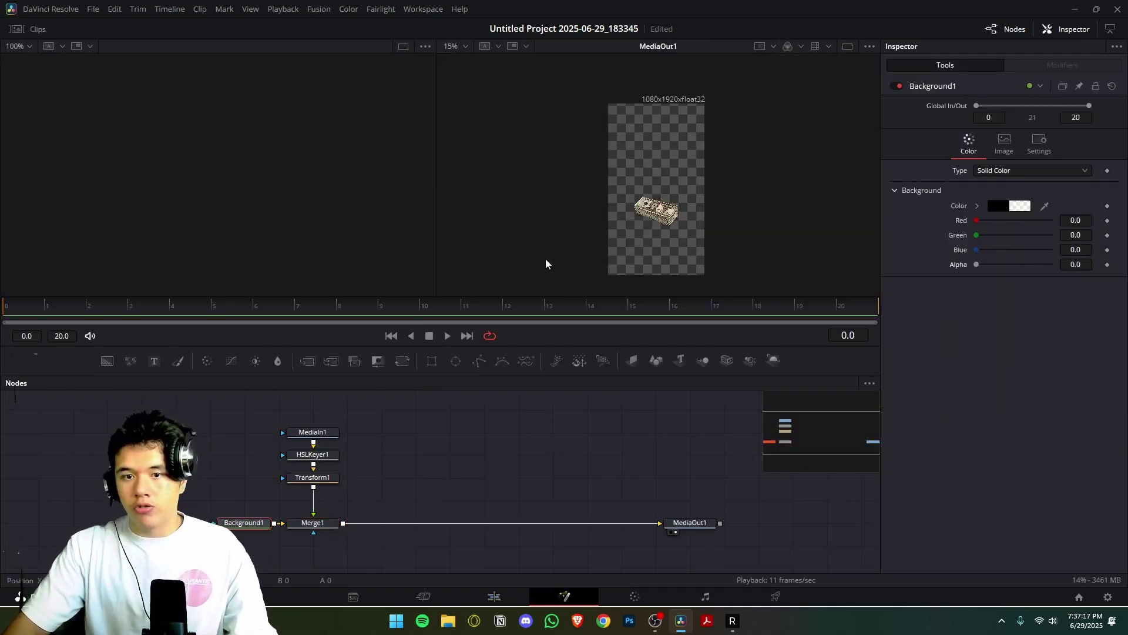
Step: Keyframe Transform1's Center from Y 0.342 at frame 0 to Y 1.245 at frame 20
left_click(327, 479)
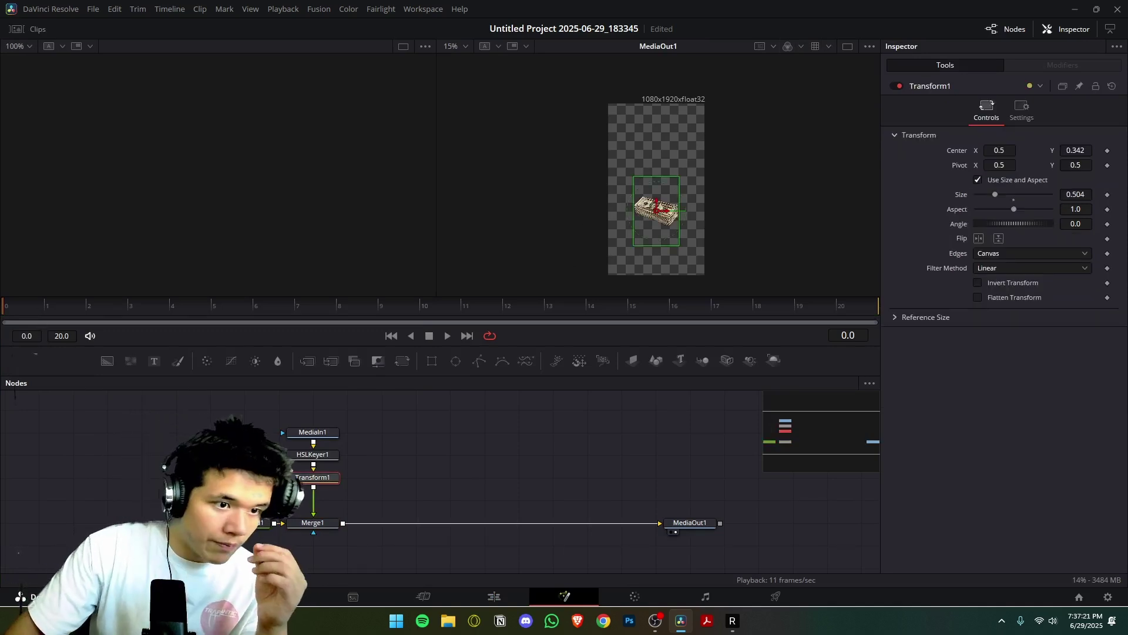
left_click(1107, 150)
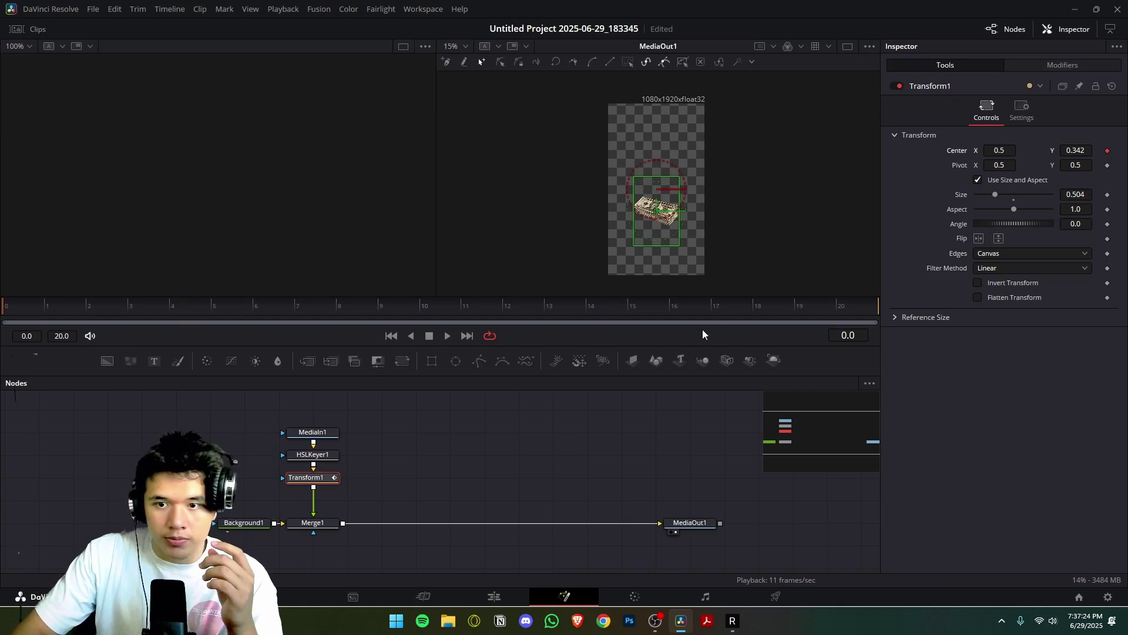
left_click_drag(703, 327, 881, 322)
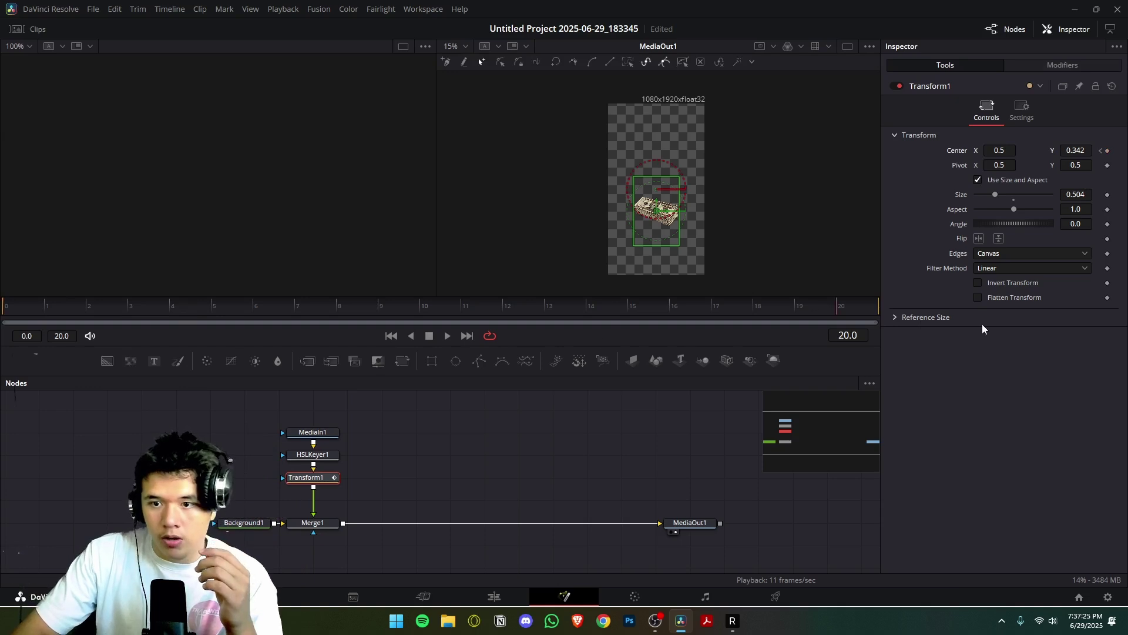
left_click_drag(1075, 151, 1127, 150)
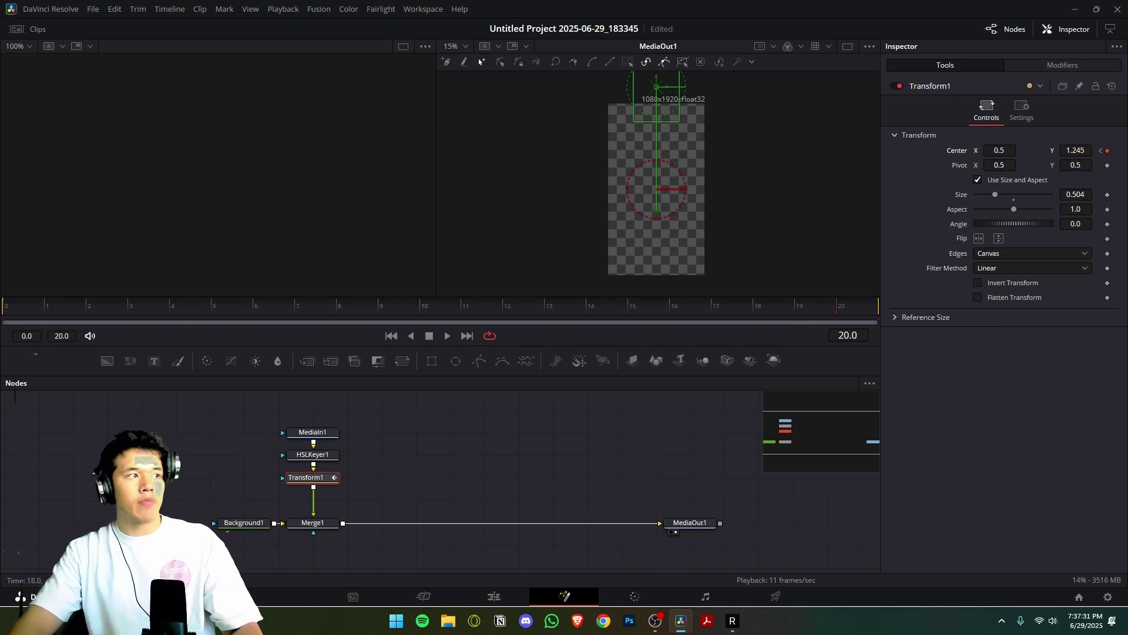
Step: Ease Transform1's two Center displacement keyframes in the spline editor and play back the money's upward movement
left_click_drag(213, 0, 297, 0)
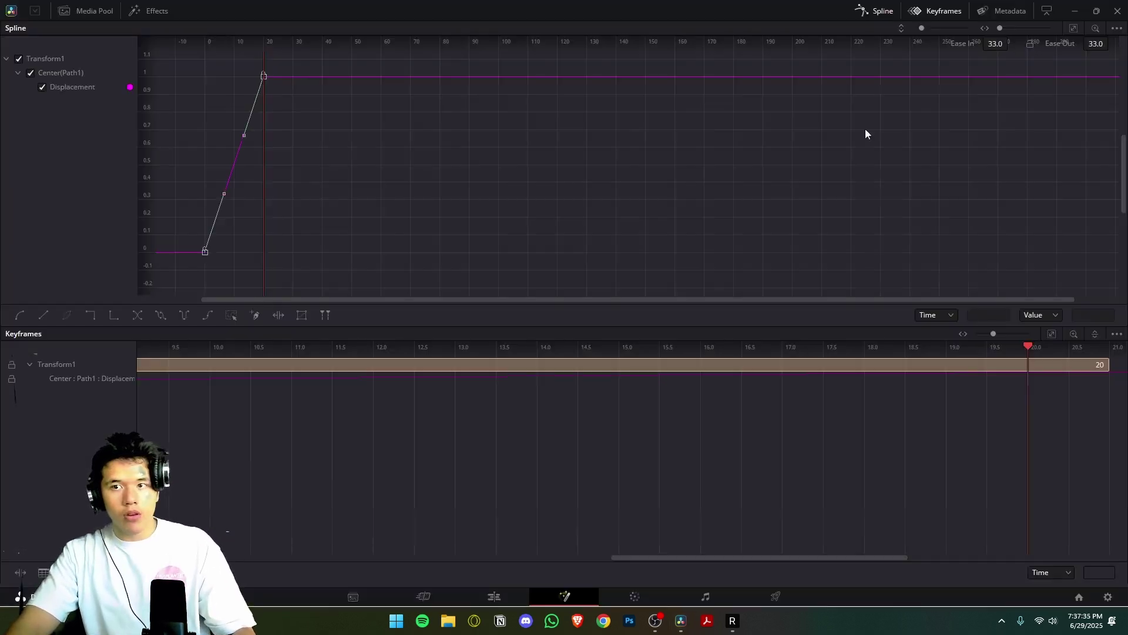
left_click(1116, 28)
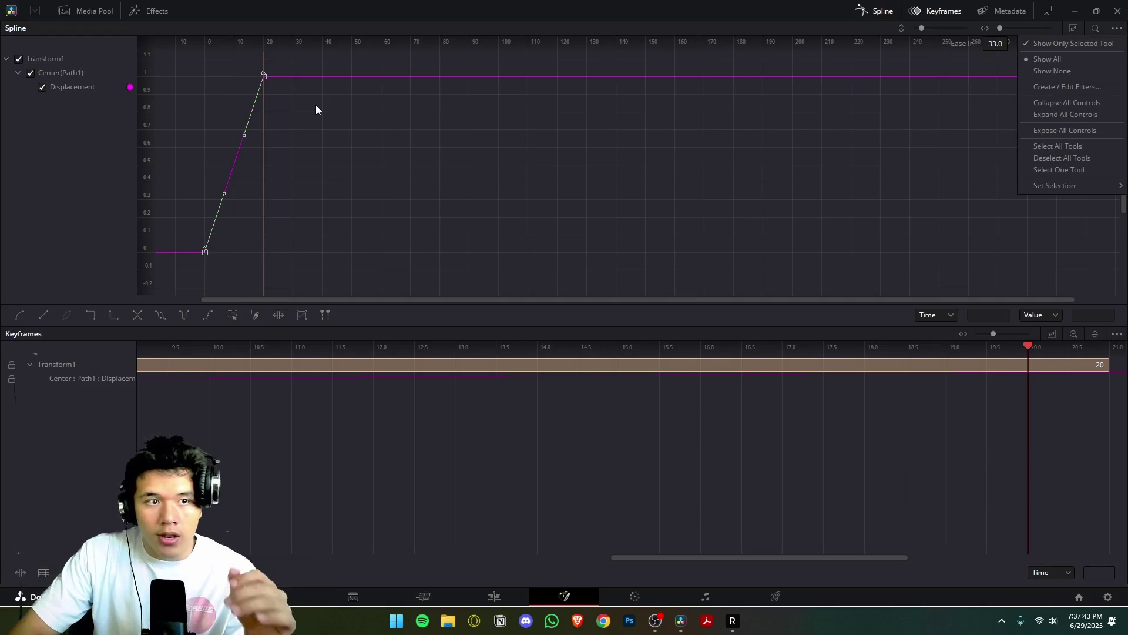
left_click_drag(293, 58, 187, 269)
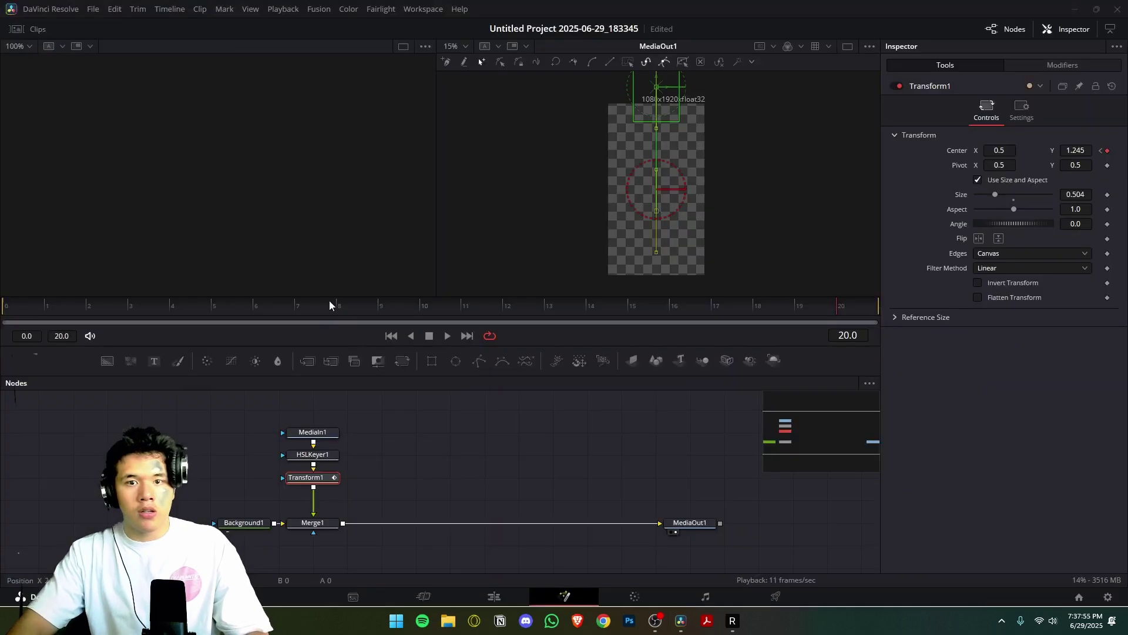
left_click(197, 299)
key("space")
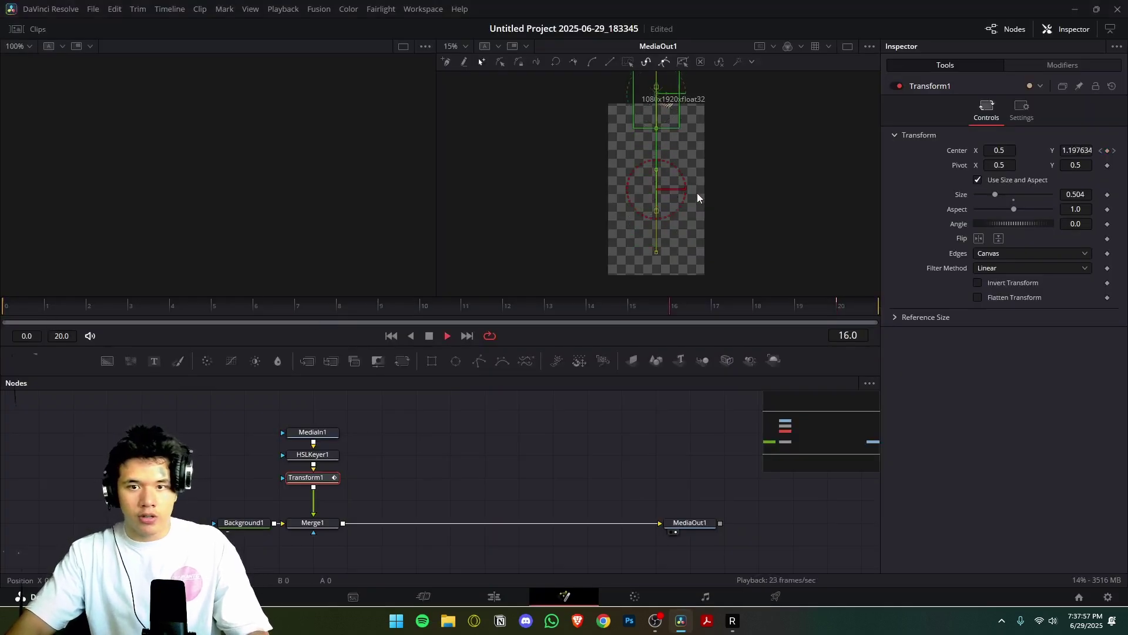
key("space")
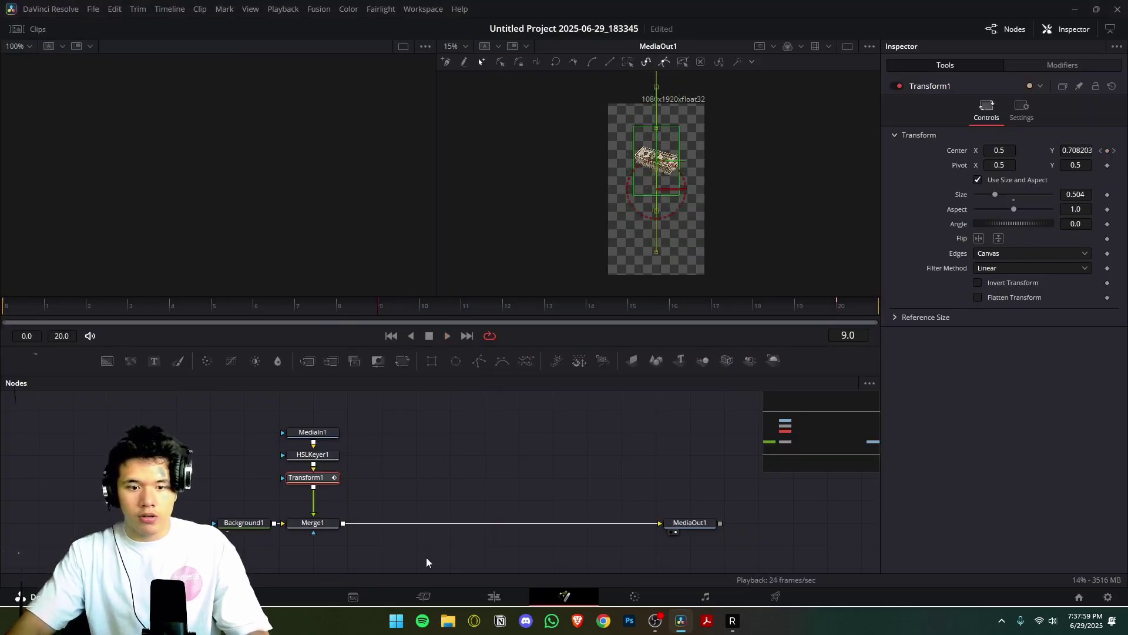
Step: Step through the frames from 01:00:04:02 to 01:00:04:15 to examine how the word clips end as the money passes them
left_click(503, 595)
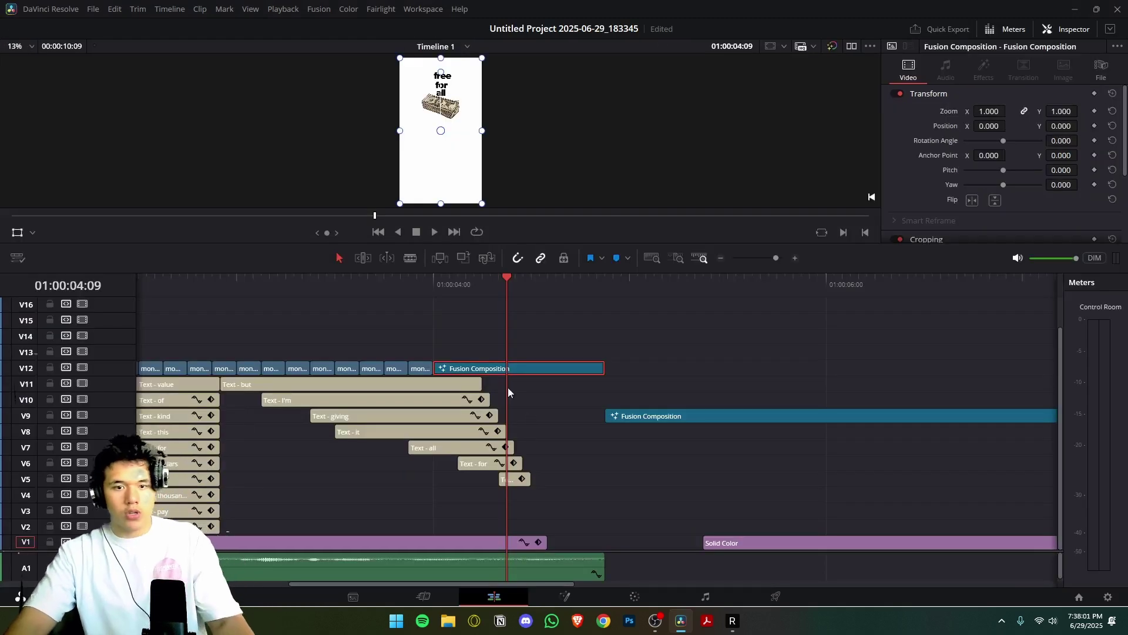
left_click_drag(495, 287, 484, 317)
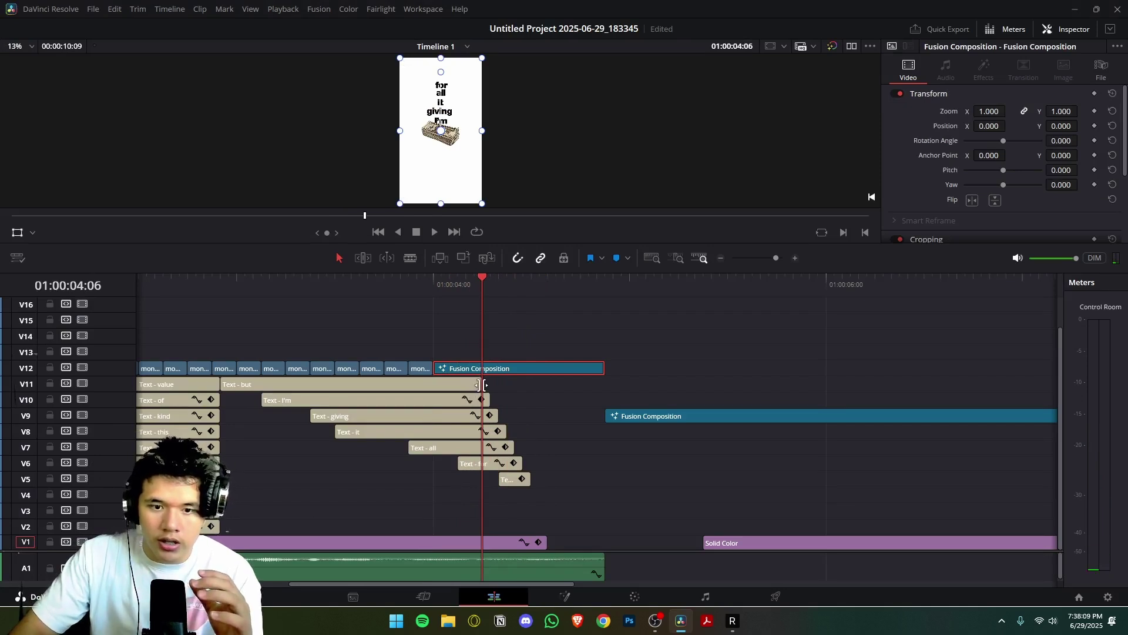
key("Left")
key("Left")
key("Left")
key("Left")
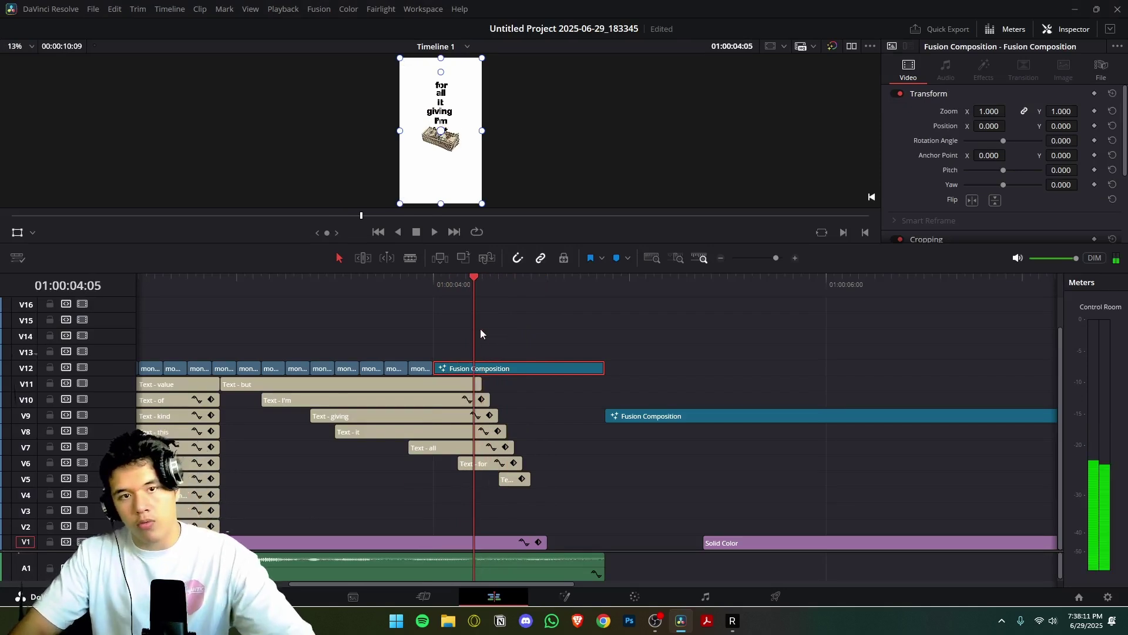
key("Right")
key("Right")
key("Right")
key("Right")
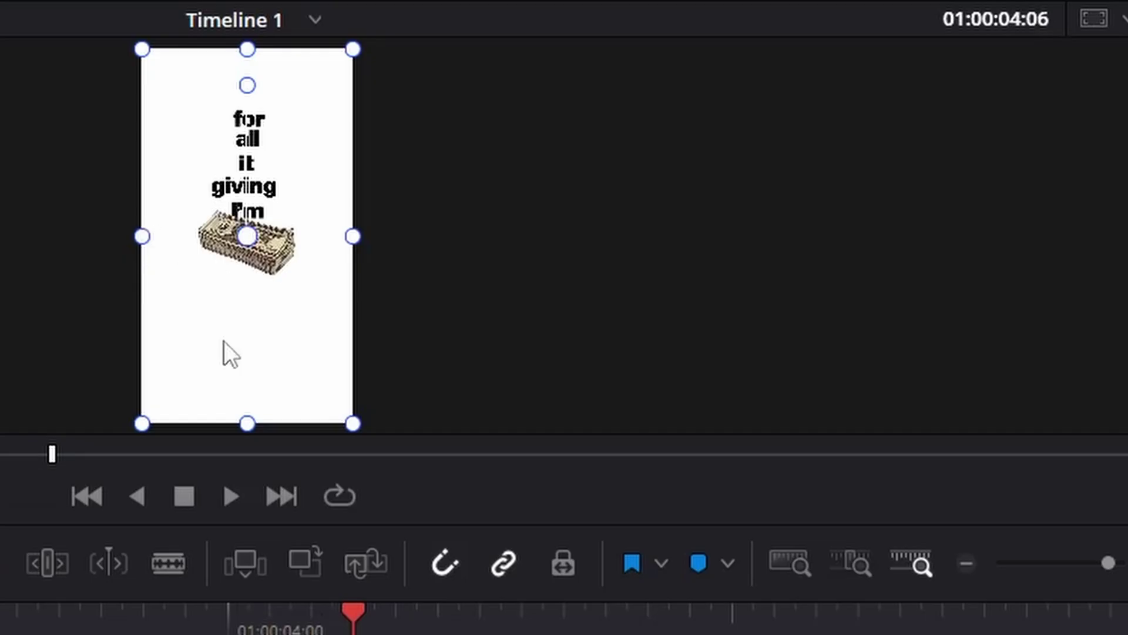
key("Right")
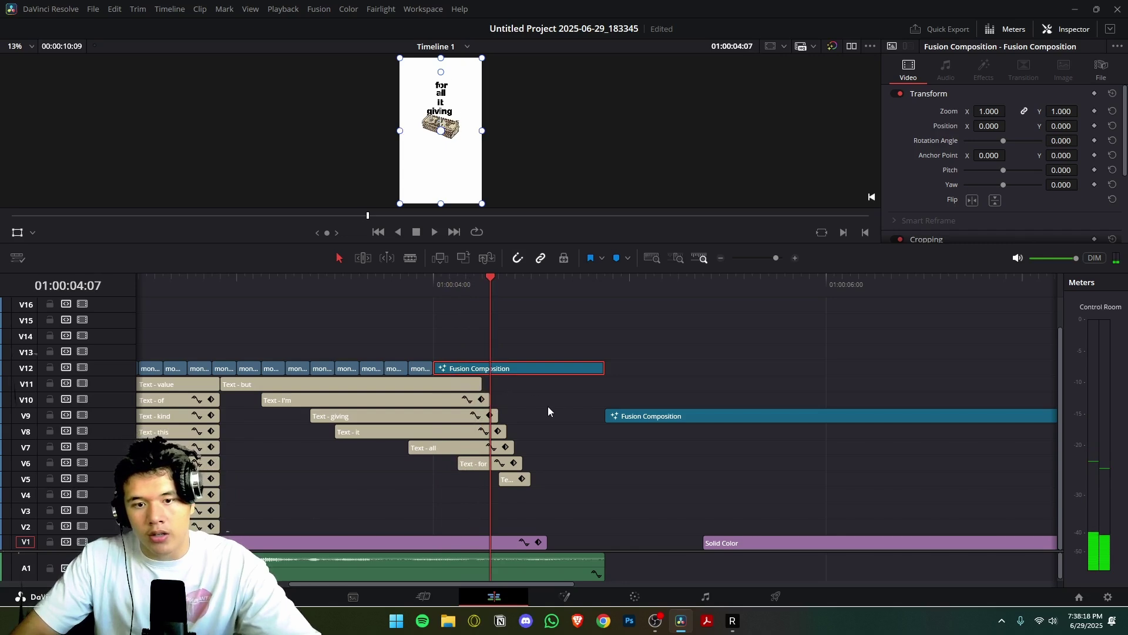
key("Right")
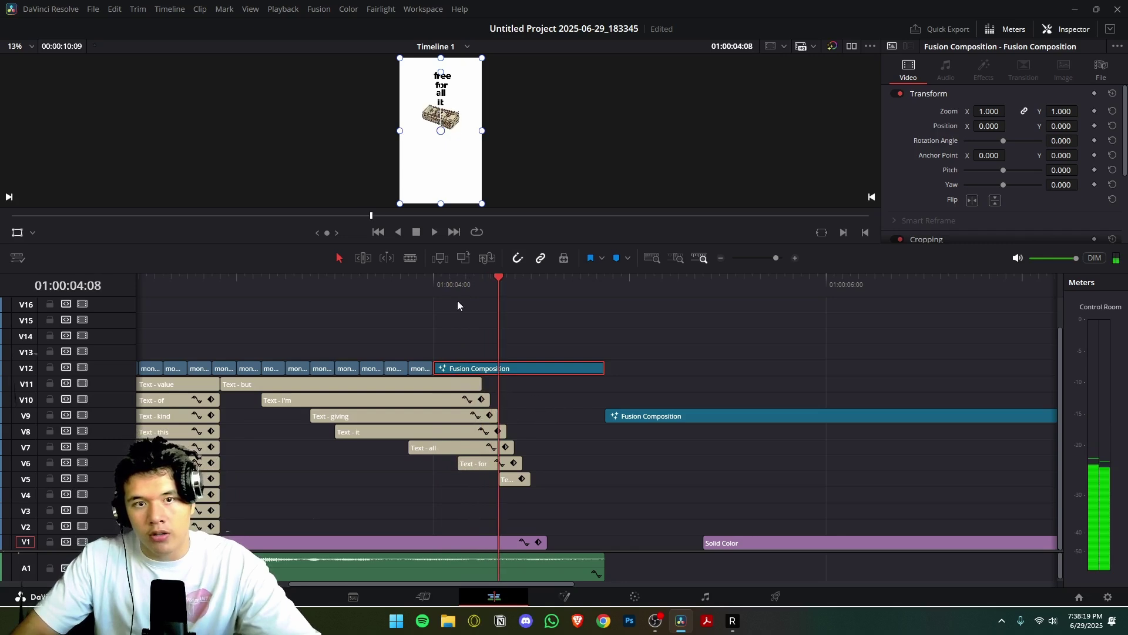
key("Right")
key("Right")
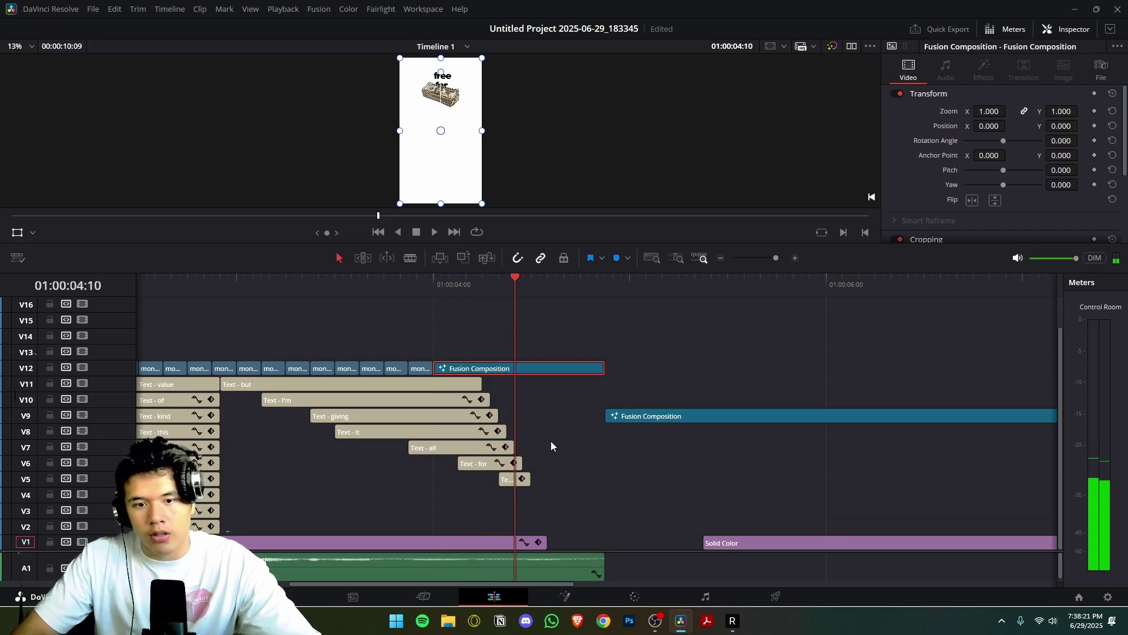
key("Right")
key("Right")
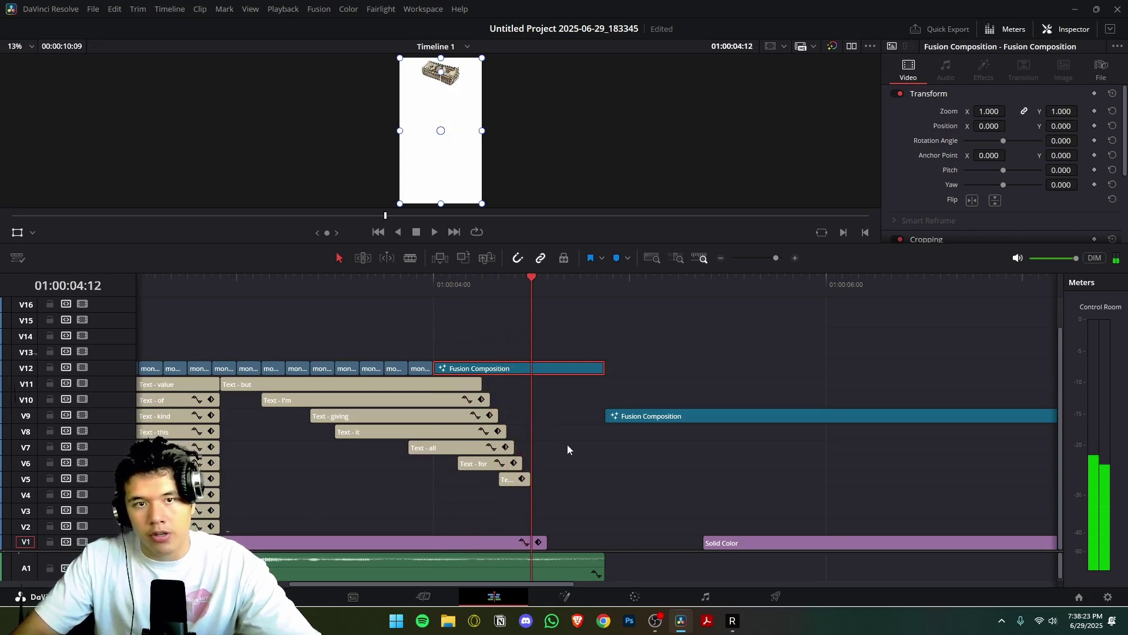
key("Right")
key("Right")
key("Right")
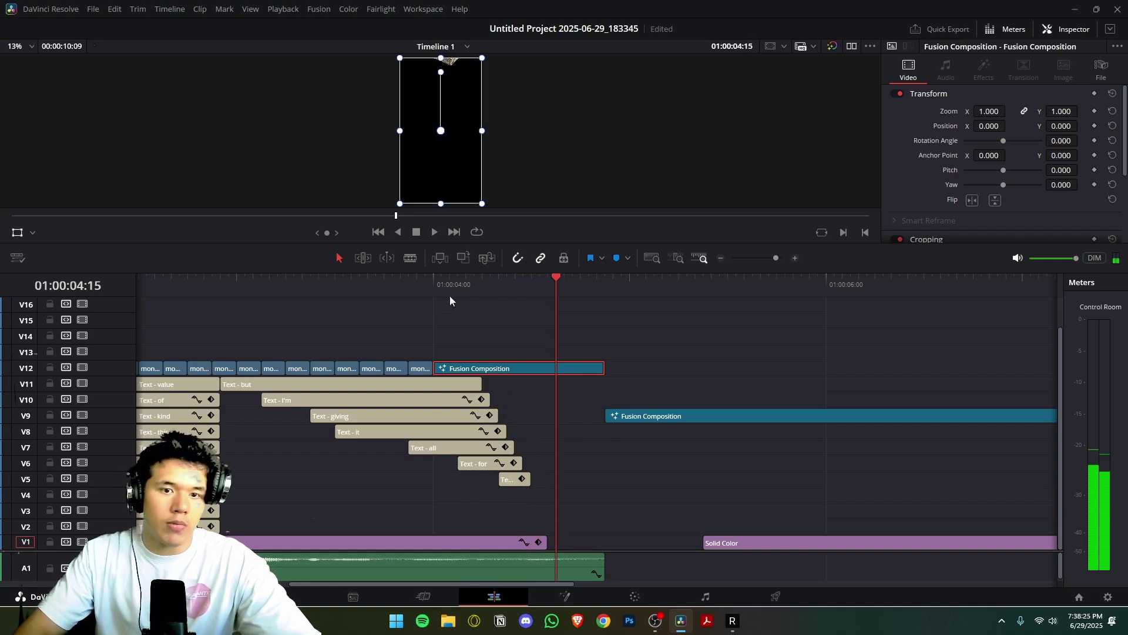
Step: Play back the money's exit and examine where the V1 solid color ends at 01:00:04:14
left_click(410, 288)
key("space")
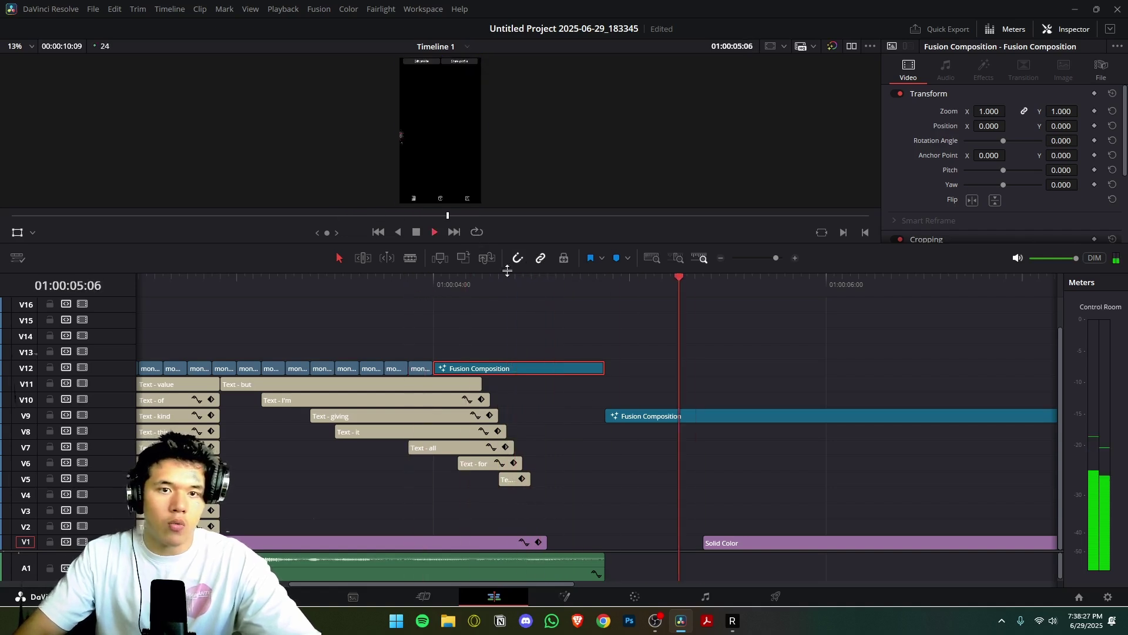
left_click(463, 288)
left_click_drag(463, 290, 545, 297)
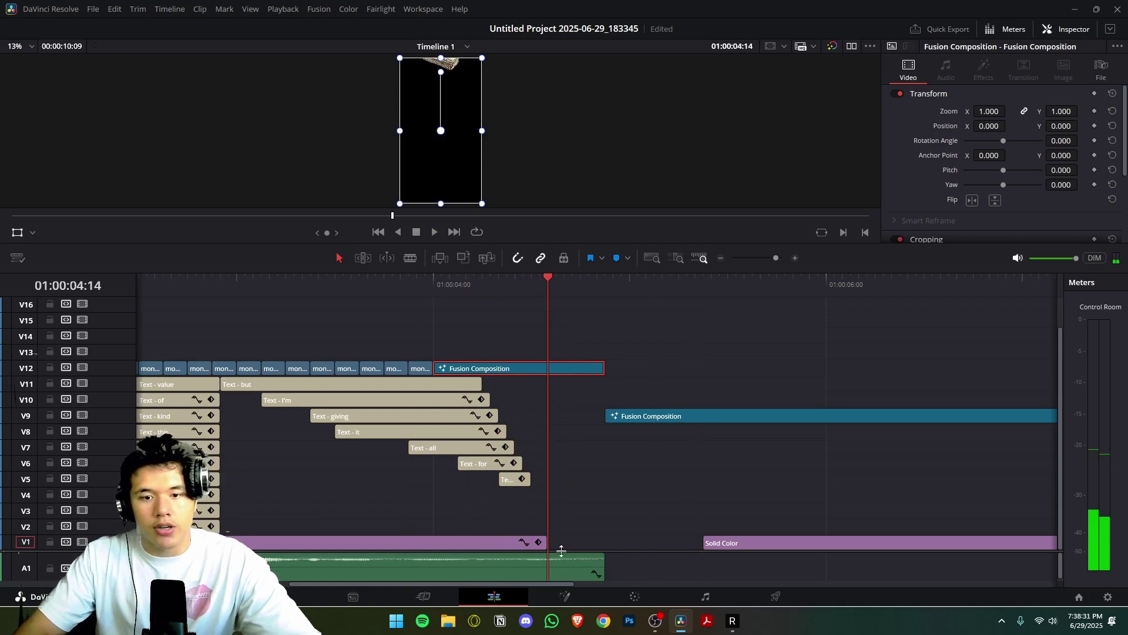
left_click(607, 541)
left_click(545, 542)
left_click(568, 543)
left_click(572, 541)
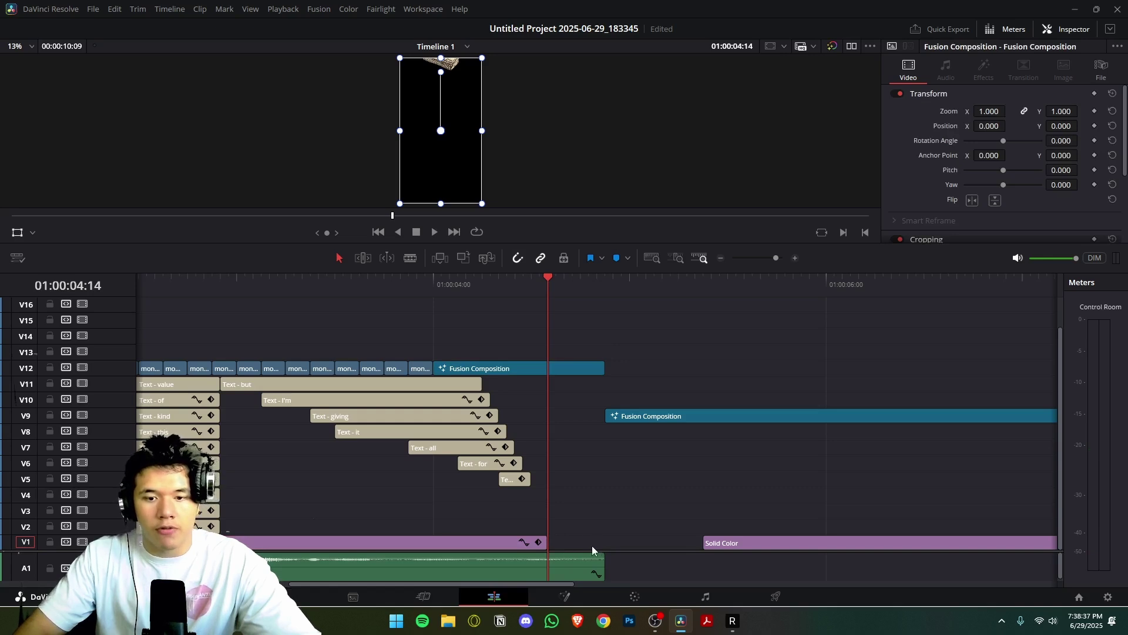
Step: Play the following section and delete the Solid Color clip on V1 beneath the V9 Fusion Composition
key("space")
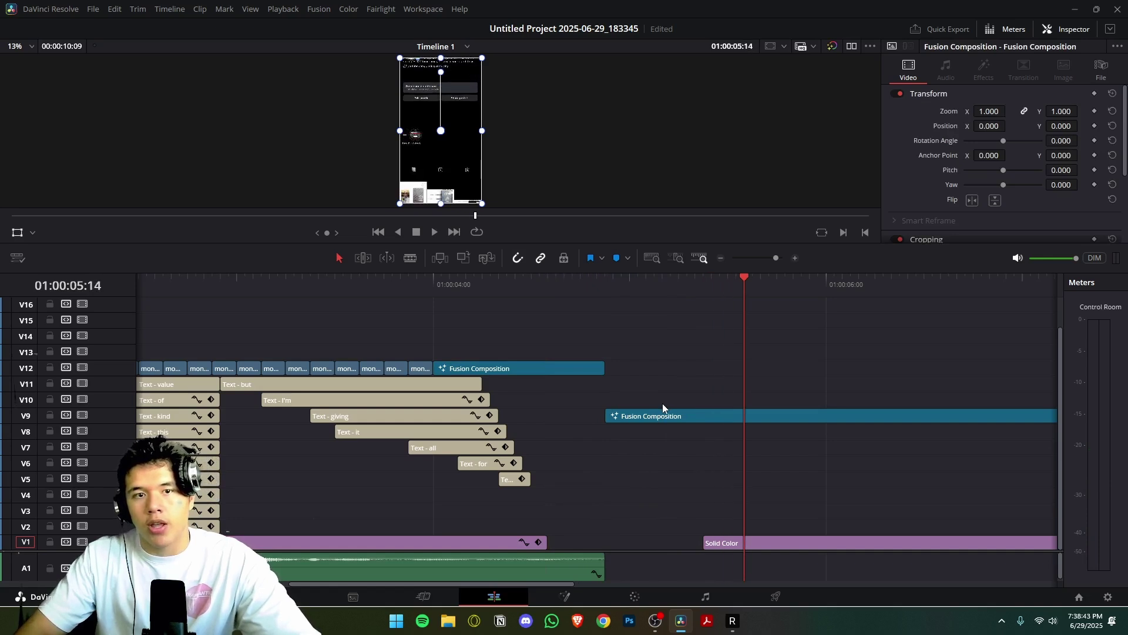
left_click(753, 542)
key("Delete")
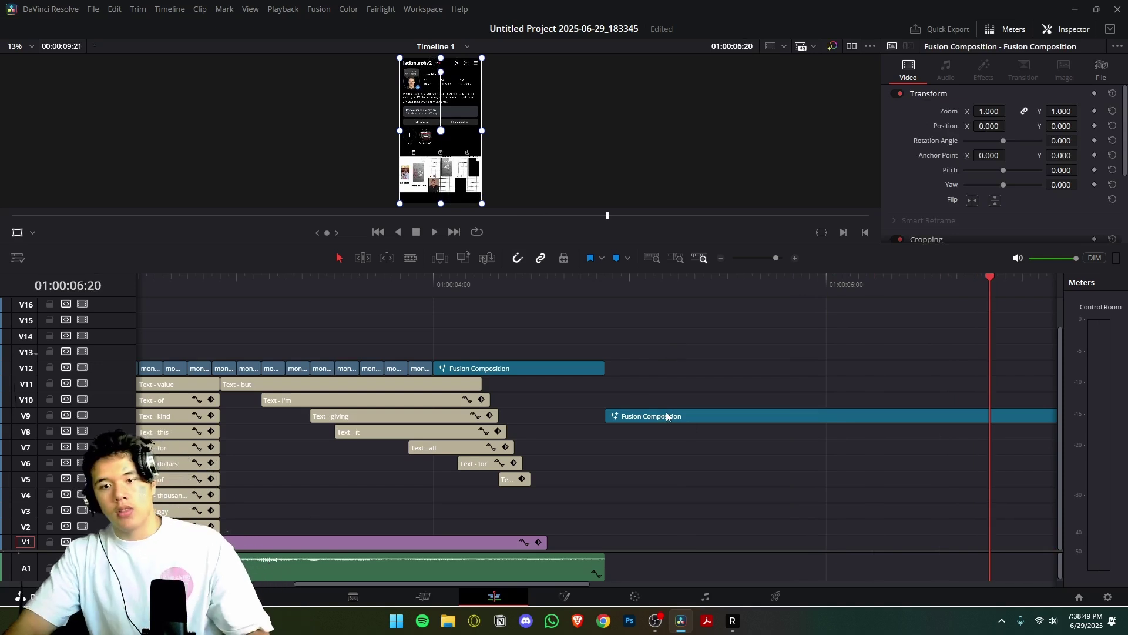
Step: Save the project and open the V9 Fusion Composition on the Fusion page with its node tree in view
key("ctrl+s")
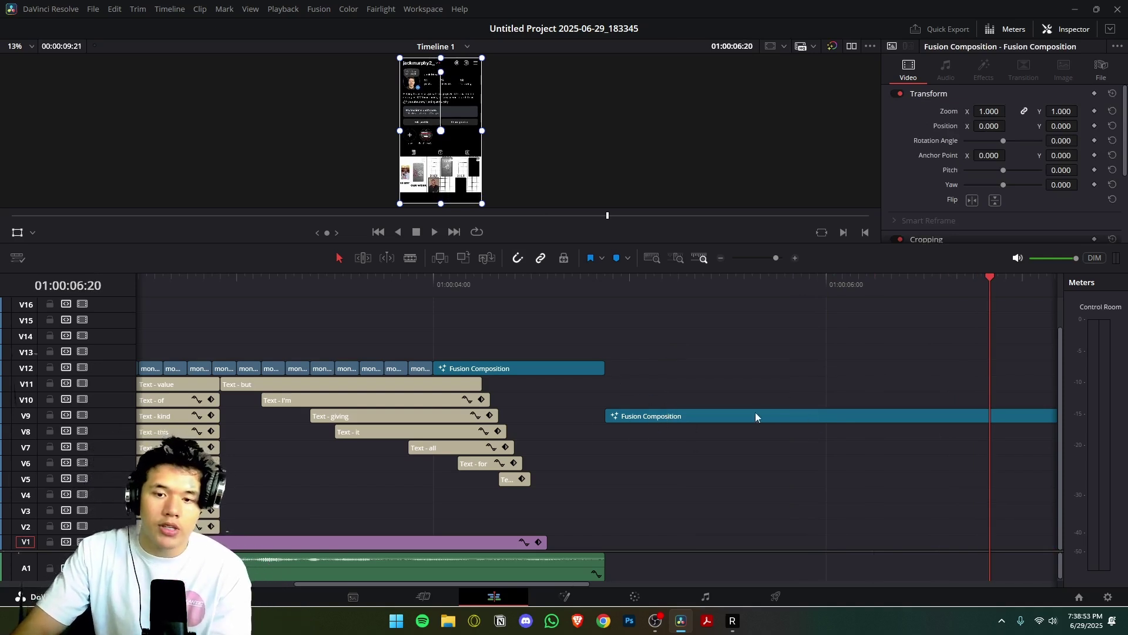
left_click(635, 418)
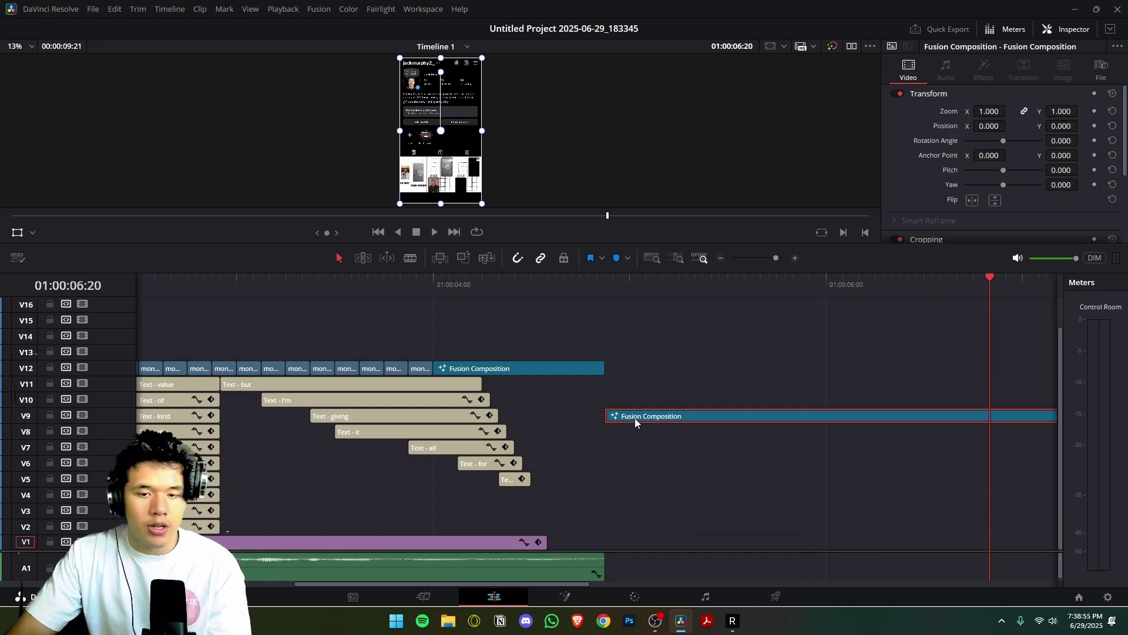
key("shift+5")
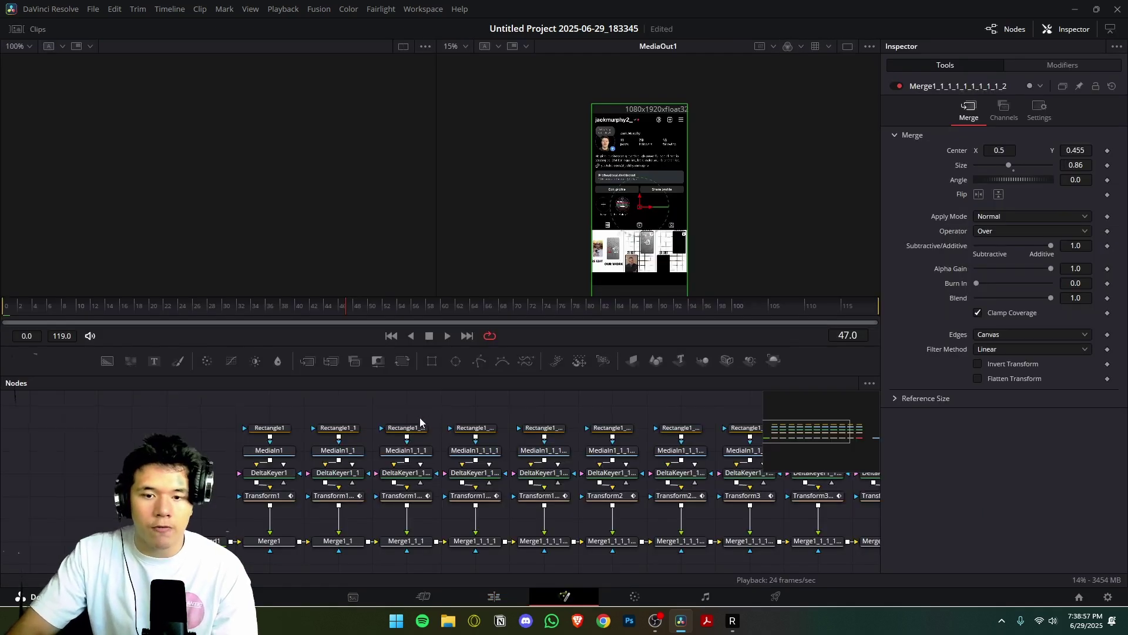
scroll(255, 412, "down", 3)
scroll(353, 450, "up", 3)
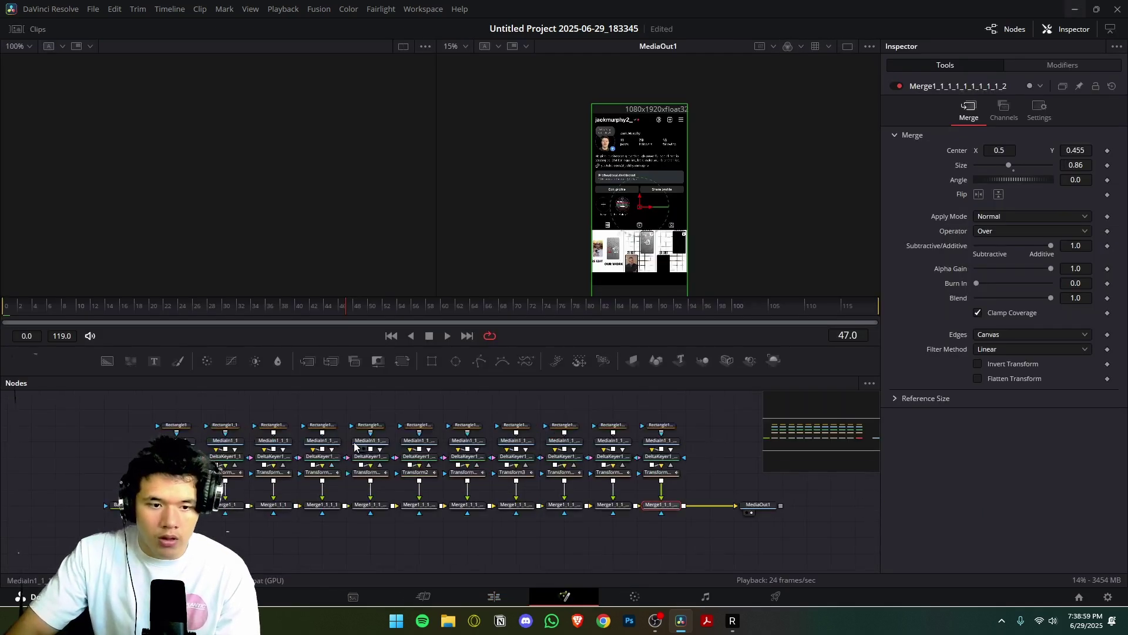
Step: Display the MediaIn1 screenshot image in the empty viewer beside MediaOut1
left_click(108, 442)
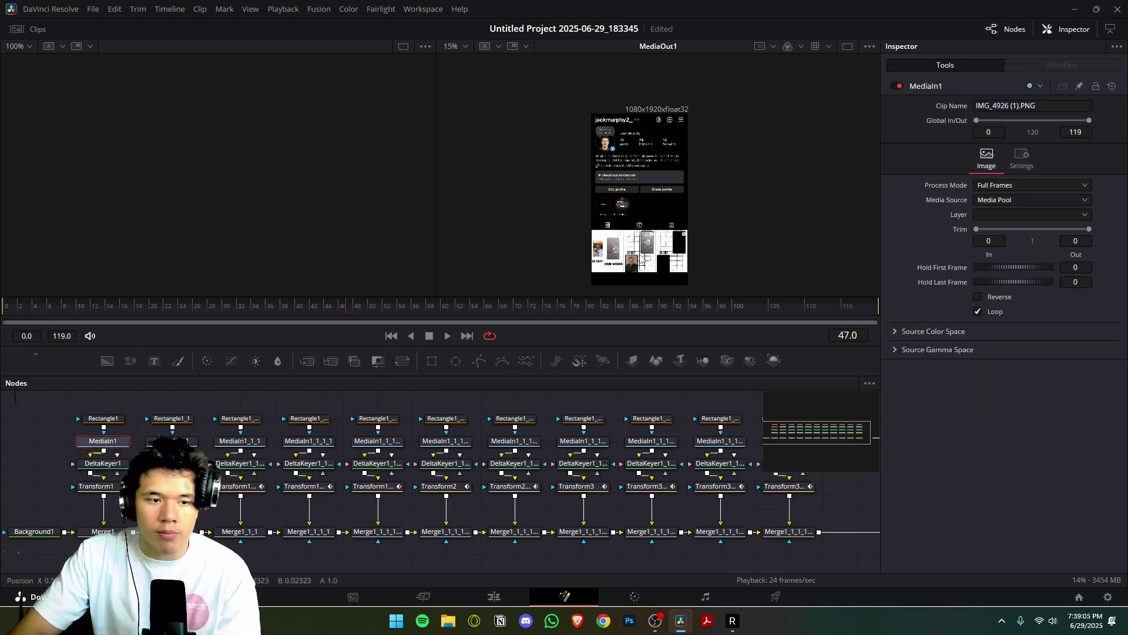
left_click_drag(116, 445, 279, 188)
scroll(278, 189, "down", 2)
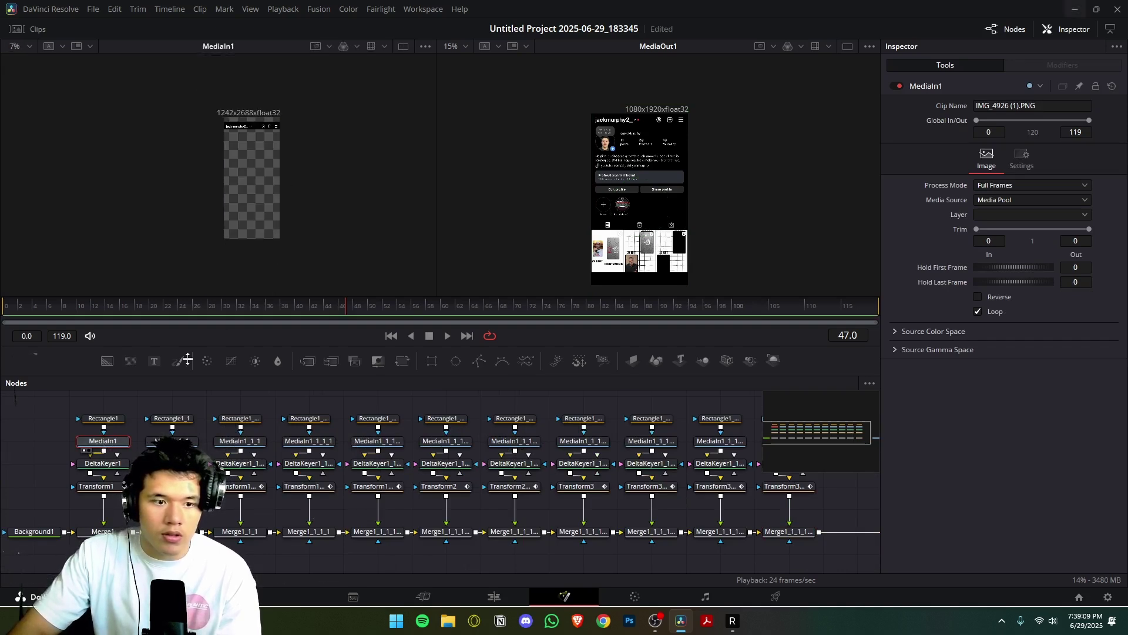
Step: Detach the Rectangle1 mask from MediaIn1, inspect the unmasked screenshot with DeltaKeyer1 and Transform1, and reconnect the mask
left_click_drag(116, 422, 82, 422)
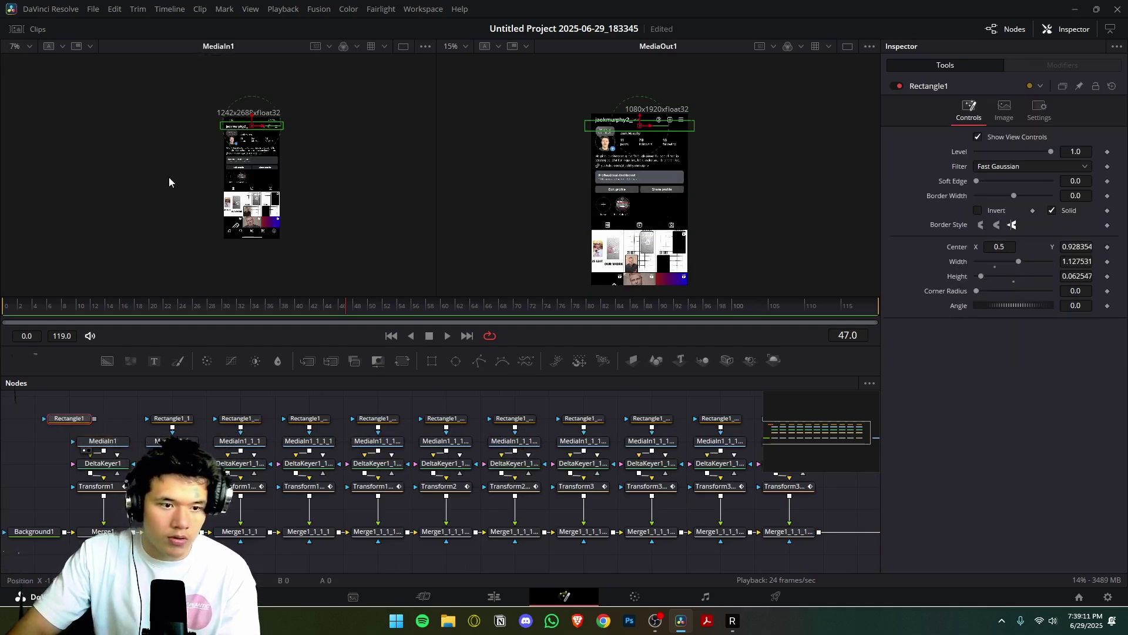
scroll(246, 150, "up", 2)
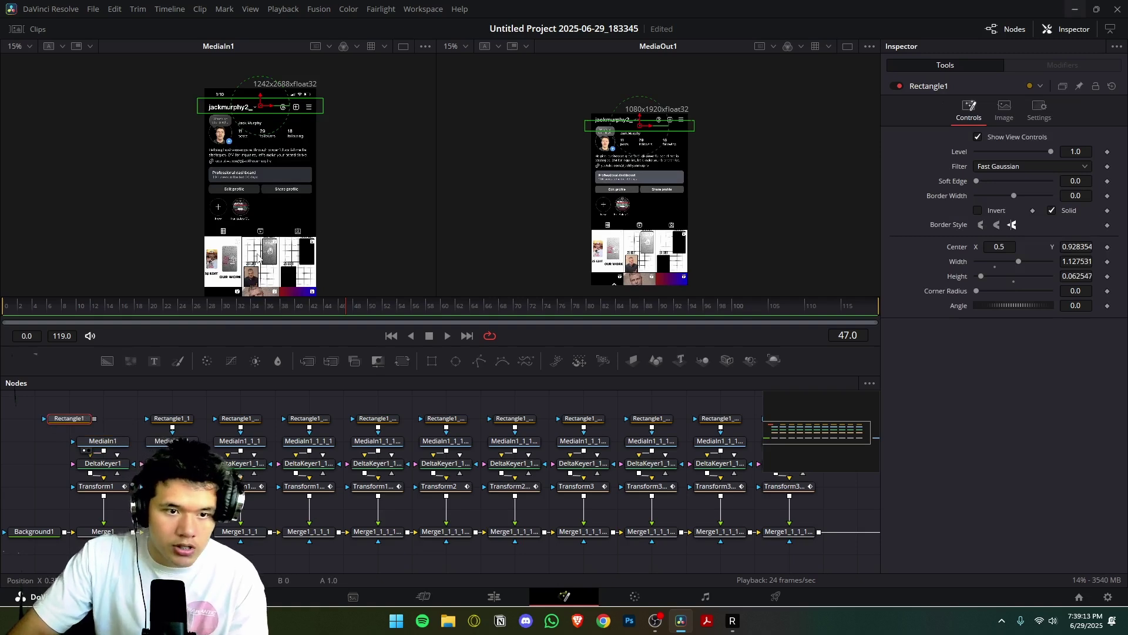
left_click(103, 463)
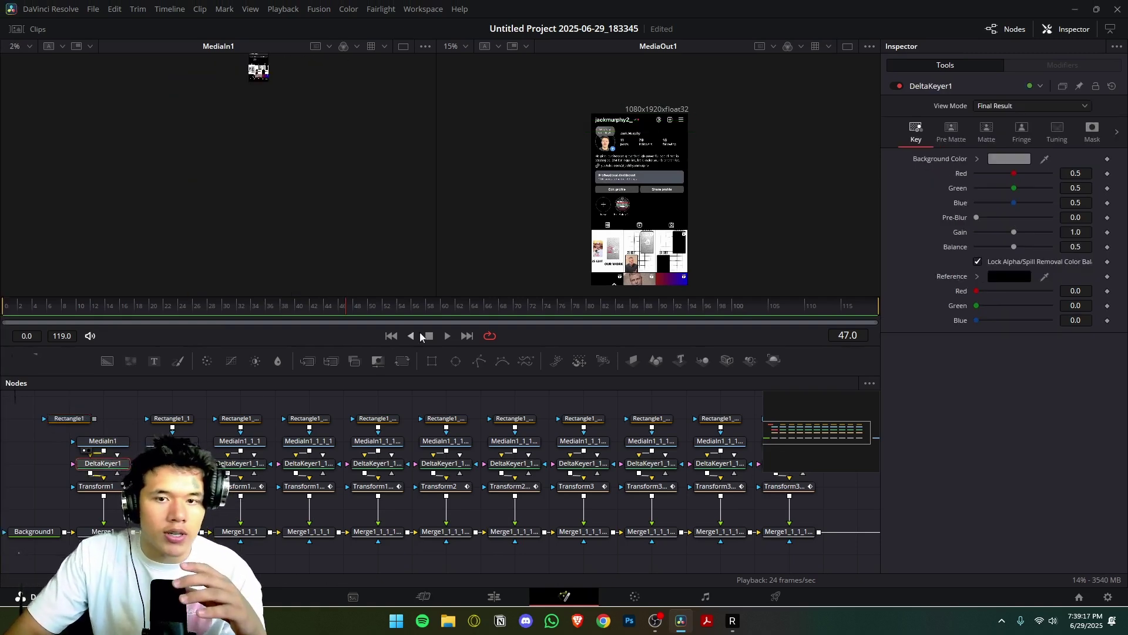
scroll(273, 185, "up", 10)
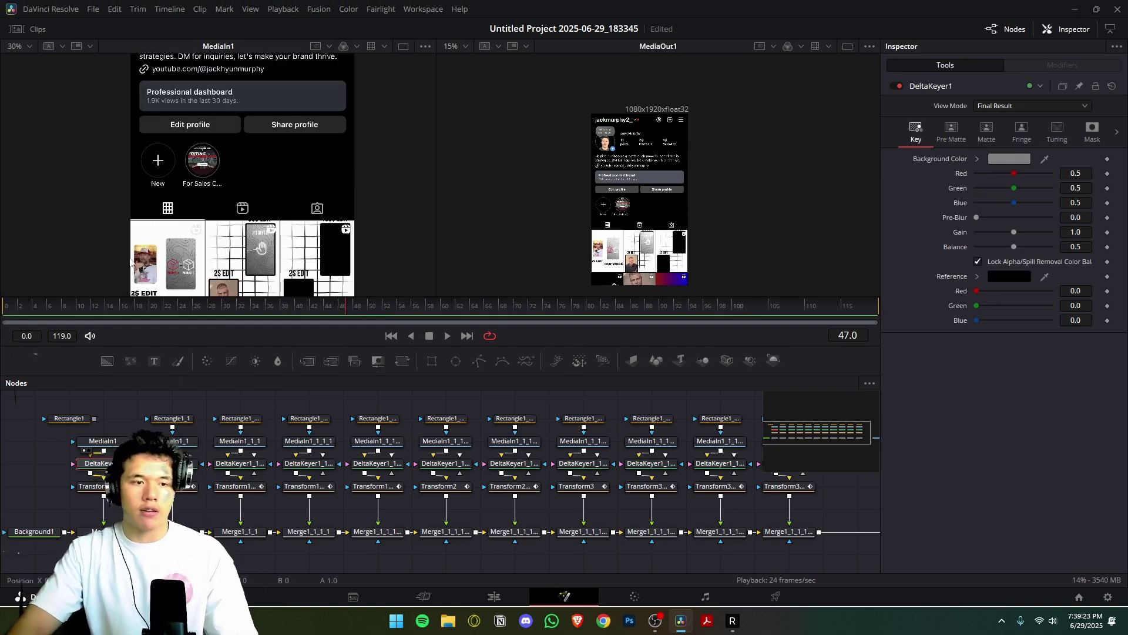
left_click(107, 484)
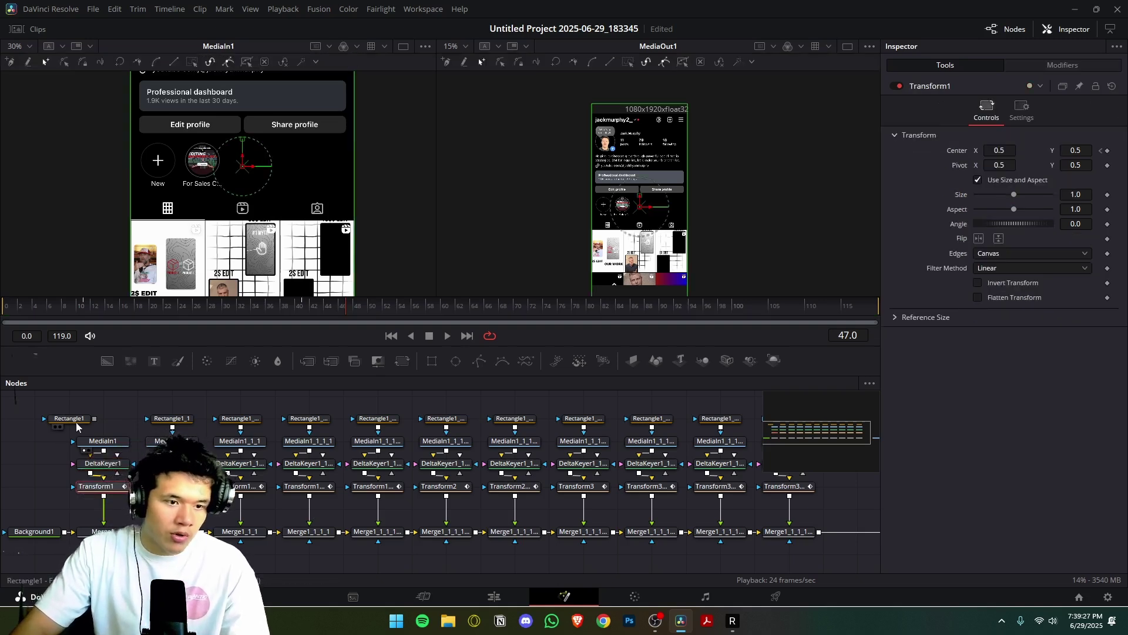
left_click_drag(68, 419, 92, 442)
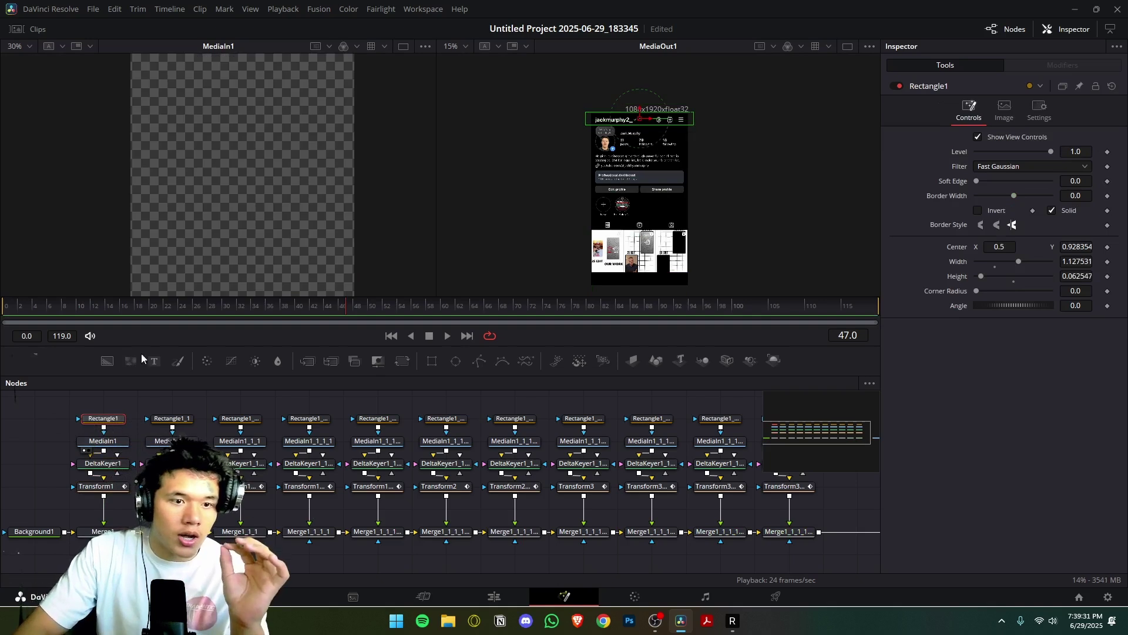
Step: Compare Rectangle1's masked header strip with the assembled profile in MediaOut1, and examine the first branch's nodes and Rectangle1_1
scroll(235, 223, "up", 5)
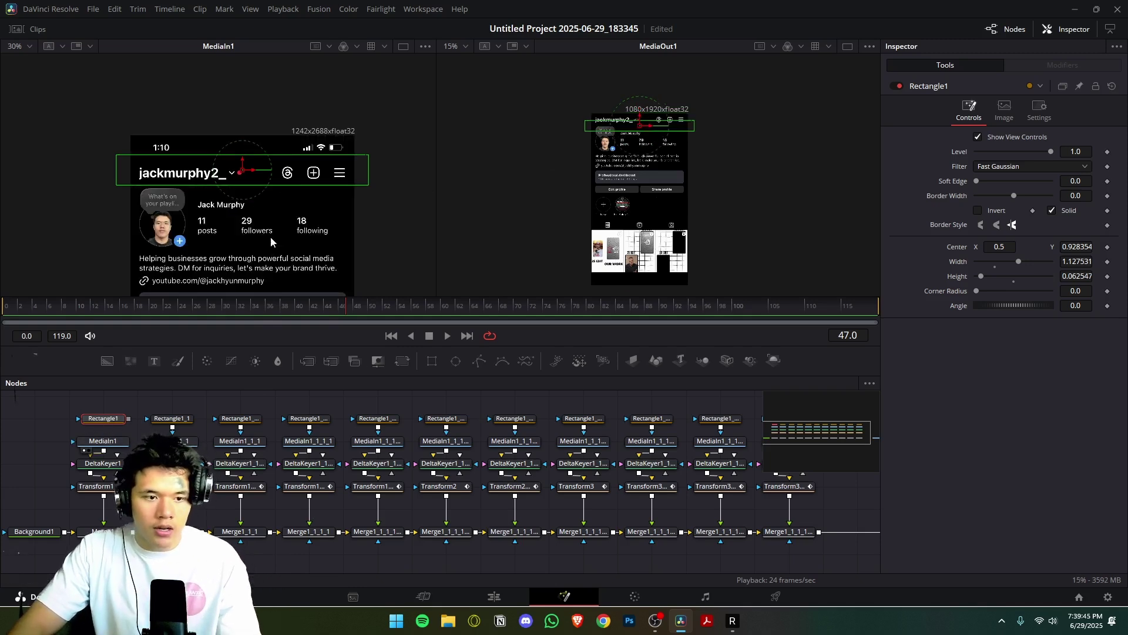
scroll(112, 107, "down", 3)
scroll(112, 106, "up", 5)
scroll(251, 179, "down", 5)
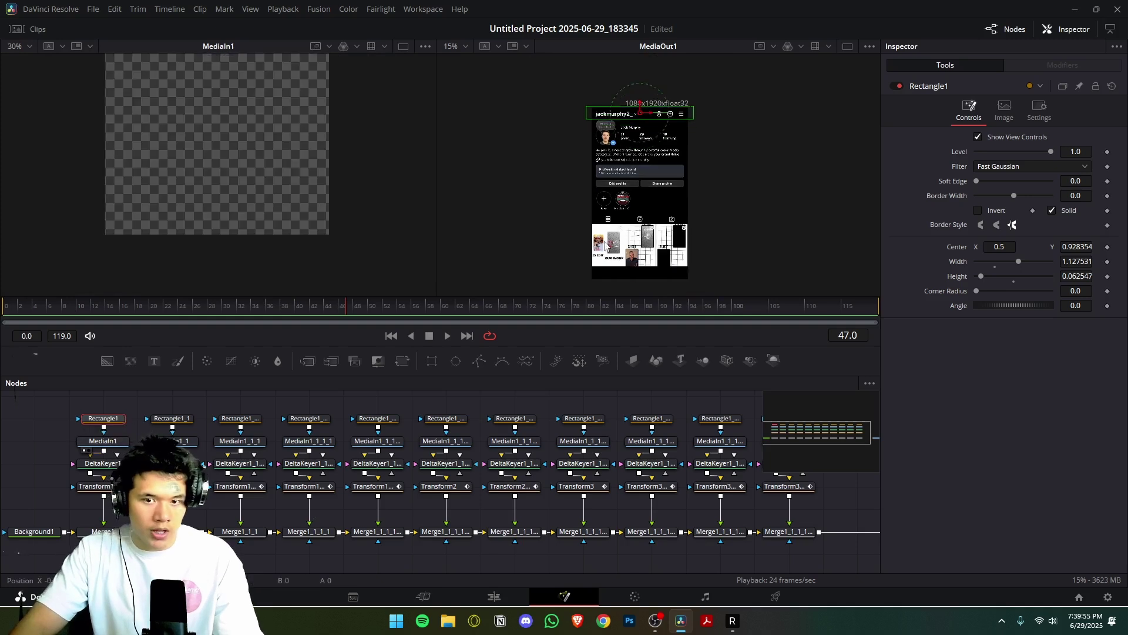
scroll(631, 265, "up", 3)
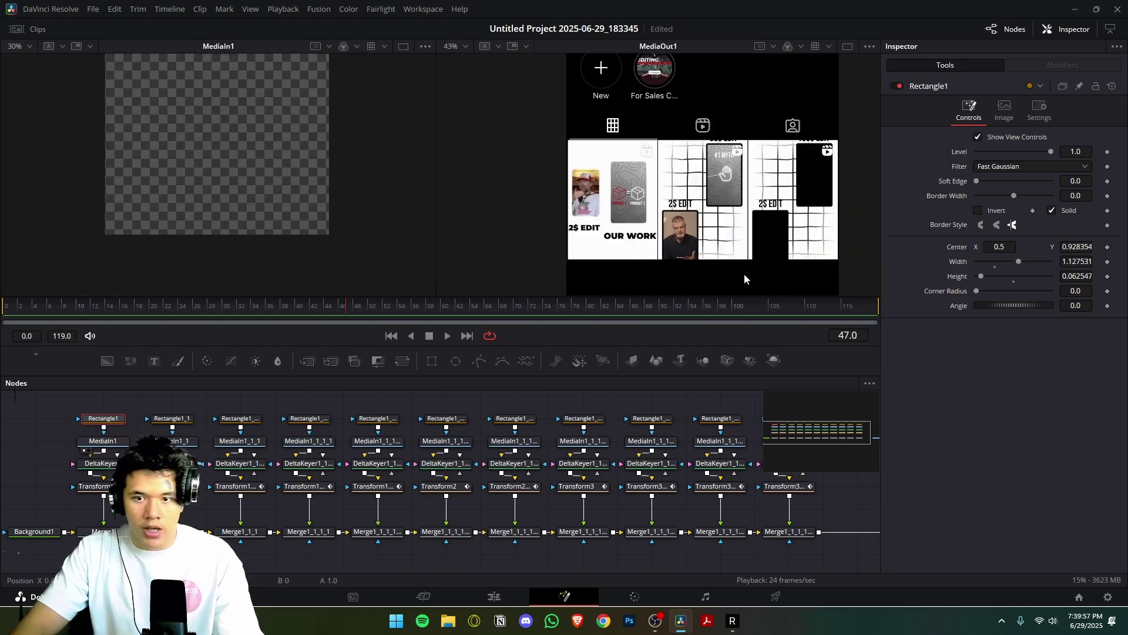
scroll(376, 208, "down", 4)
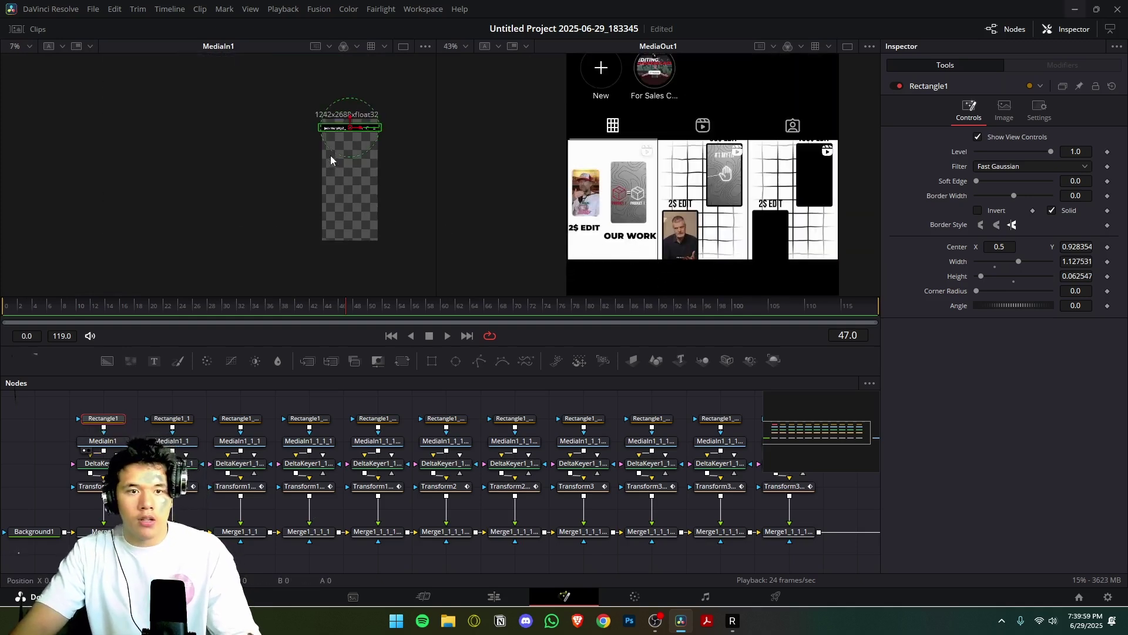
scroll(628, 209, "down", 3)
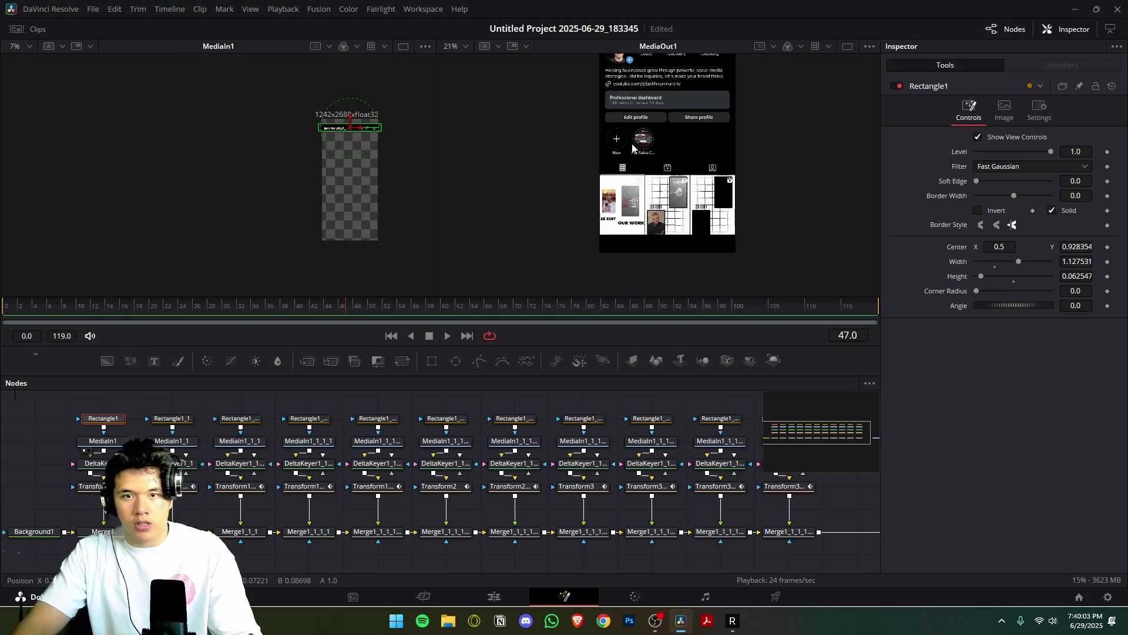
left_click_drag(141, 421, 70, 543)
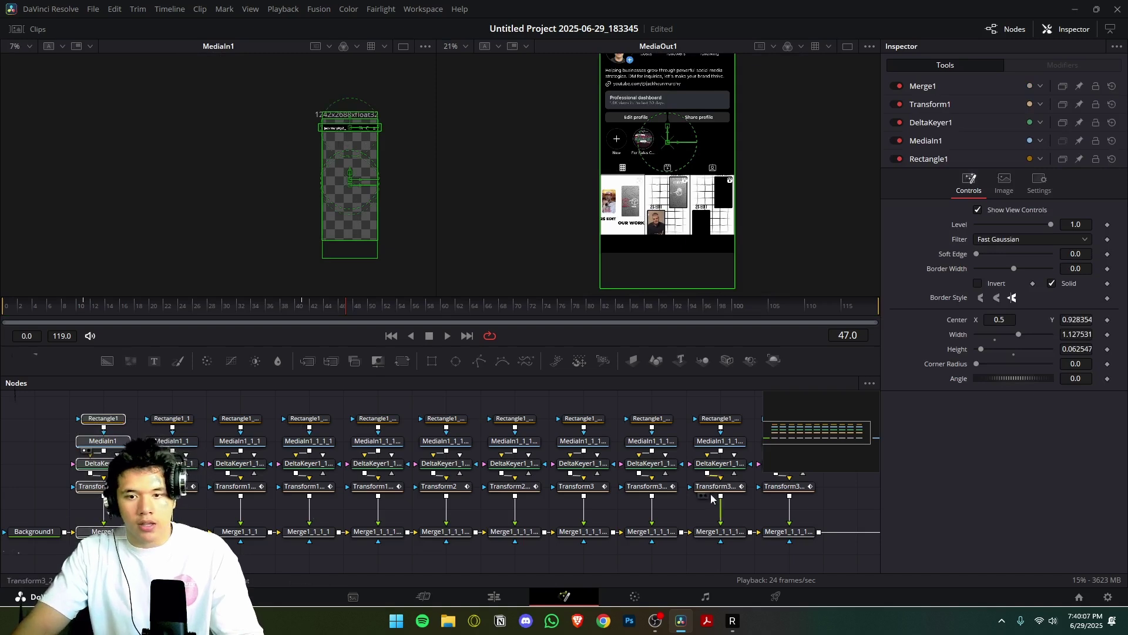
left_click(170, 420)
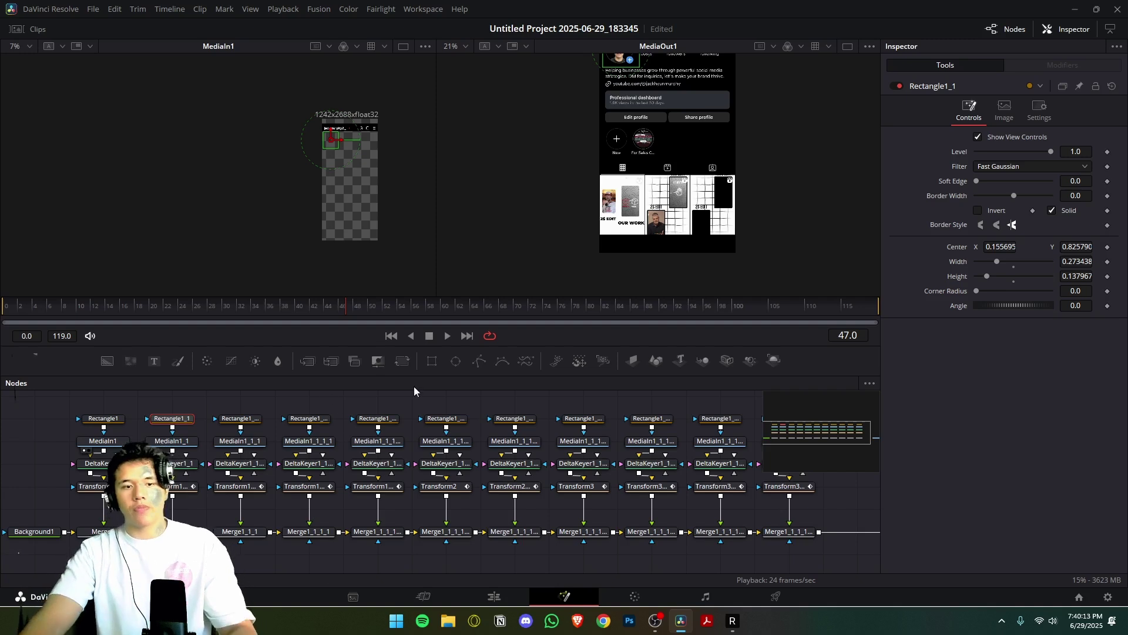
left_click(96, 487)
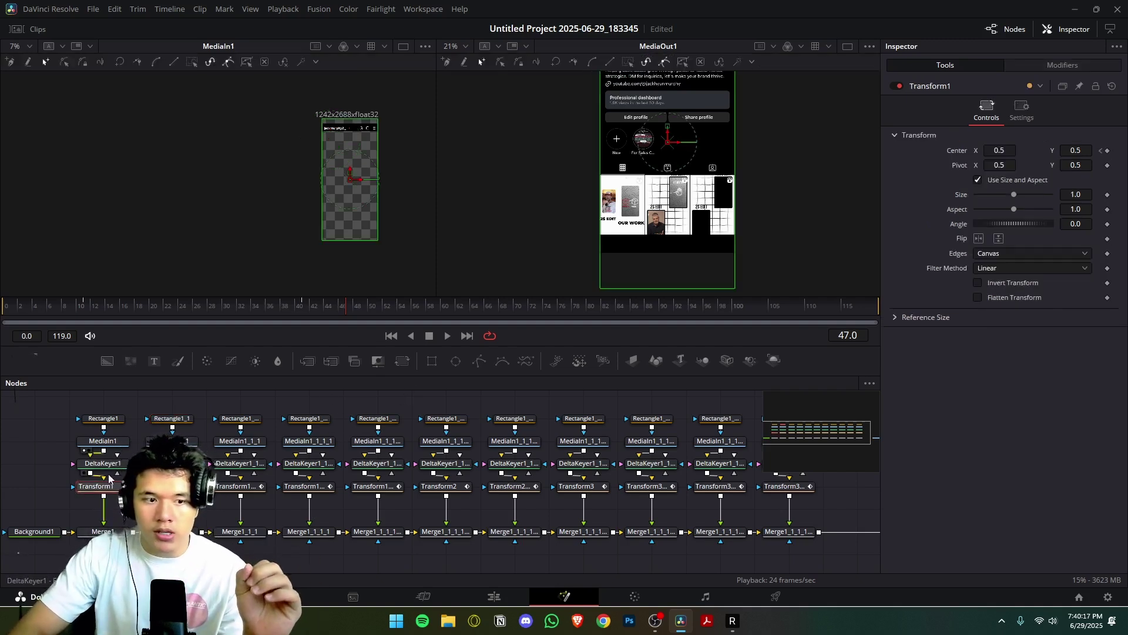
Step: Delete the Transform nodes from the first five image branches
left_click_drag(156, 477, 299, 495)
key("Delete")
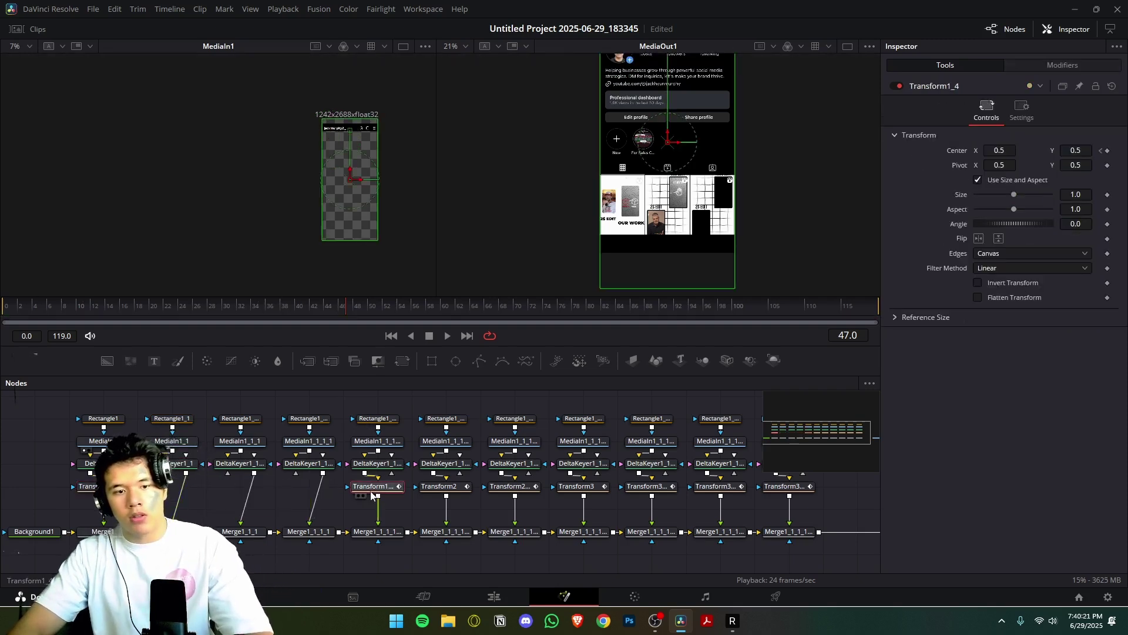
left_click(375, 488)
key("Delete")
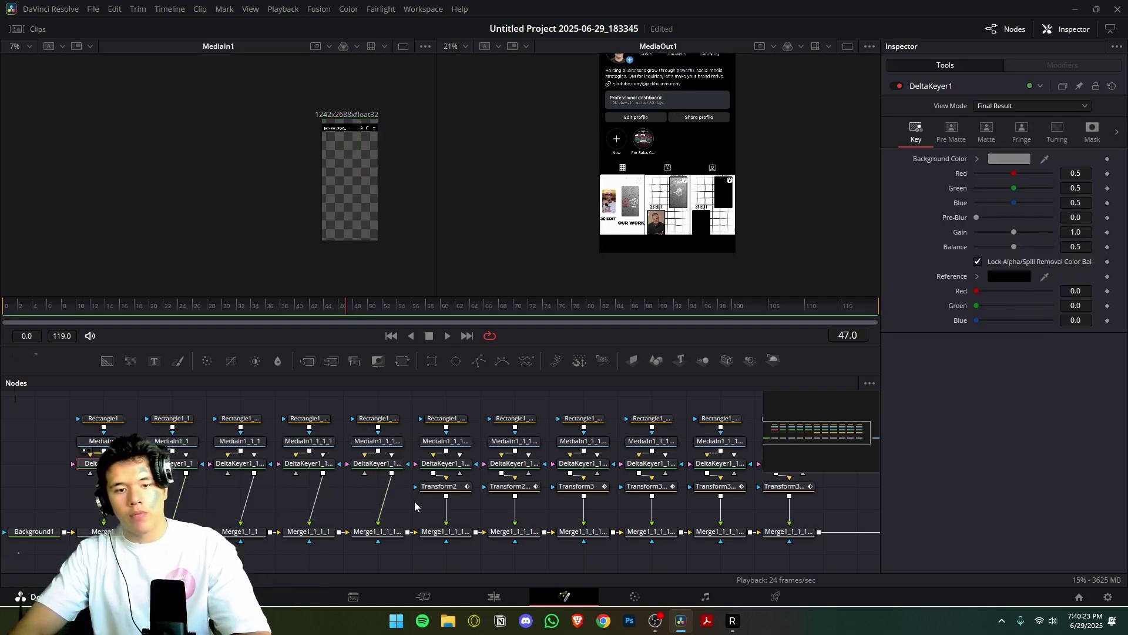
Step: Examine which parts of the profile the Rectangle masks of the first five branches isolate in MediaOut1
scroll(640, 270, "down", 3)
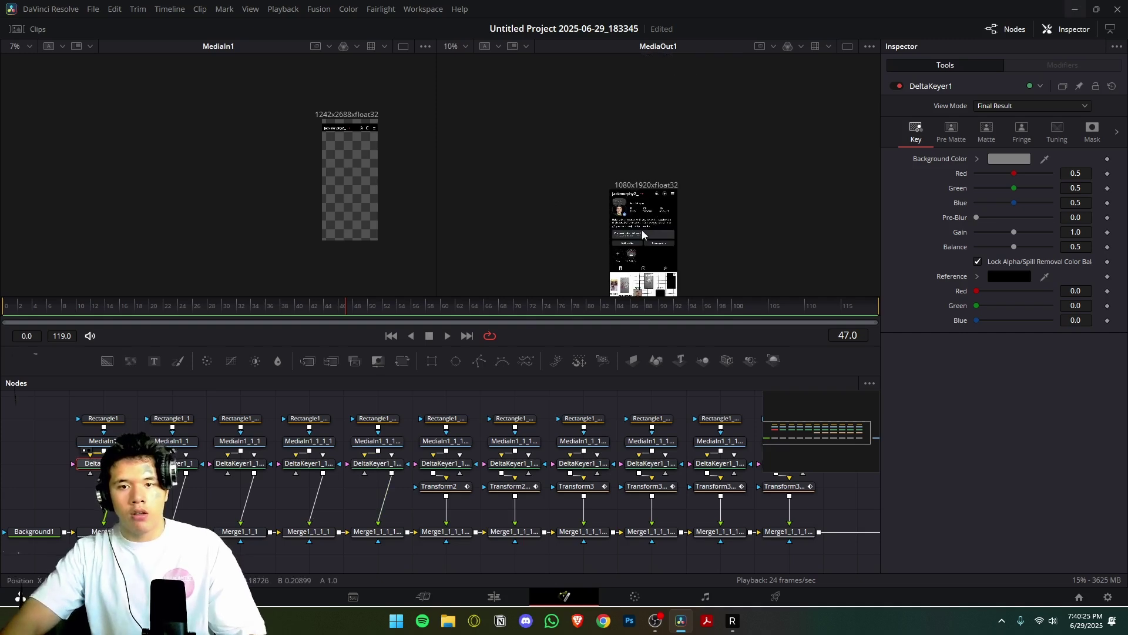
scroll(641, 230, "up", 2)
scroll(647, 256, "down", 1)
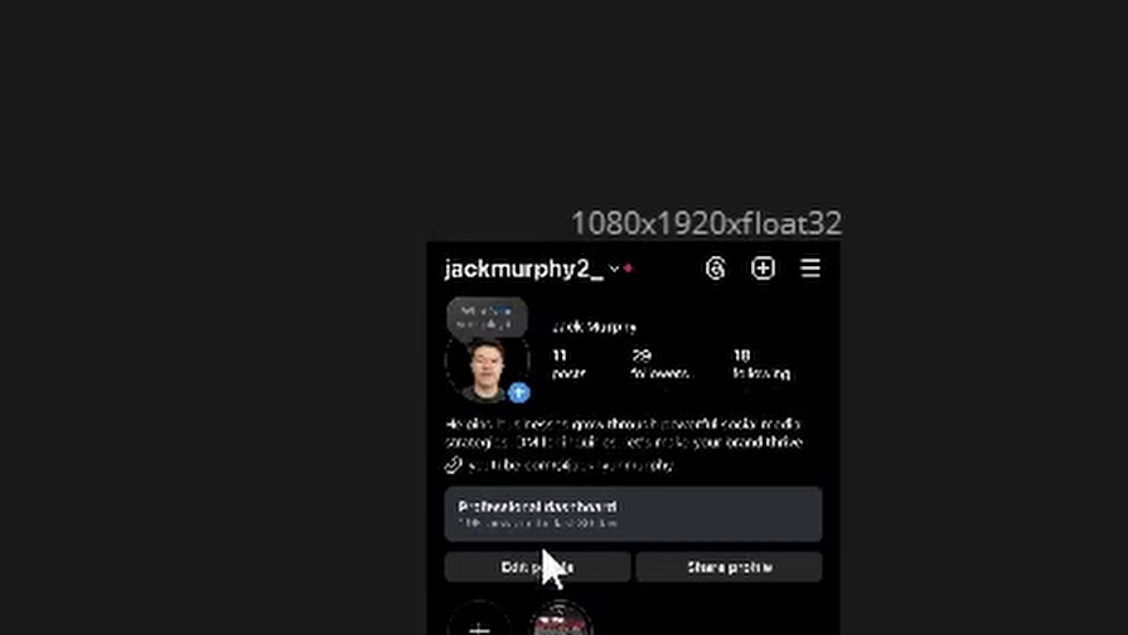
left_click_drag(588, 267, 702, 180)
left_click_drag(876, 220, 914, 154)
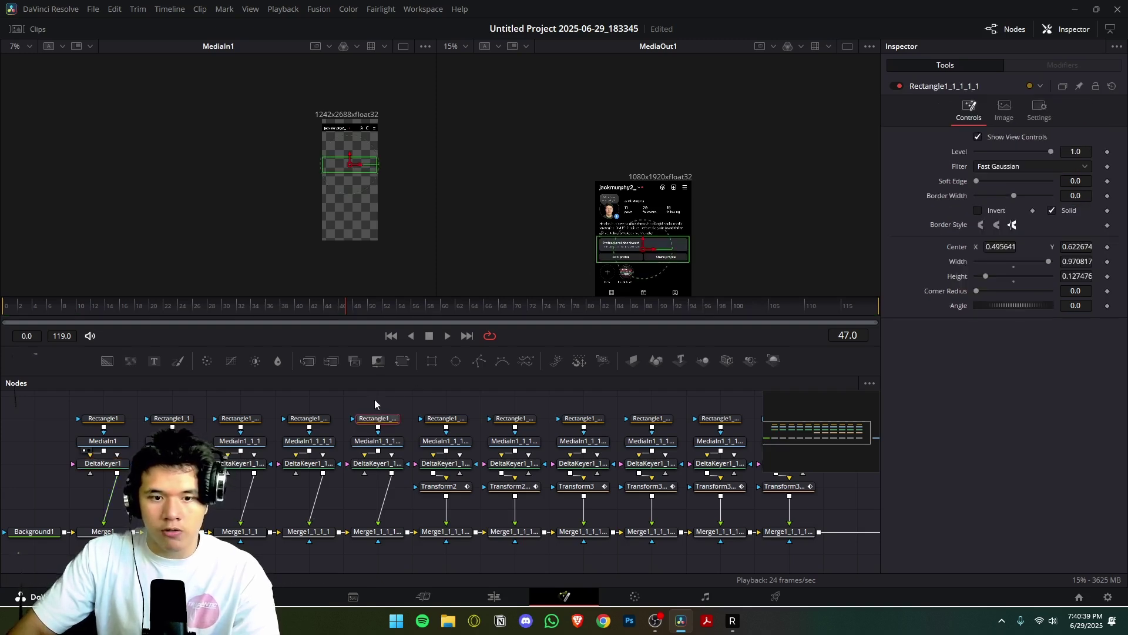
left_click(309, 418)
left_click(241, 418)
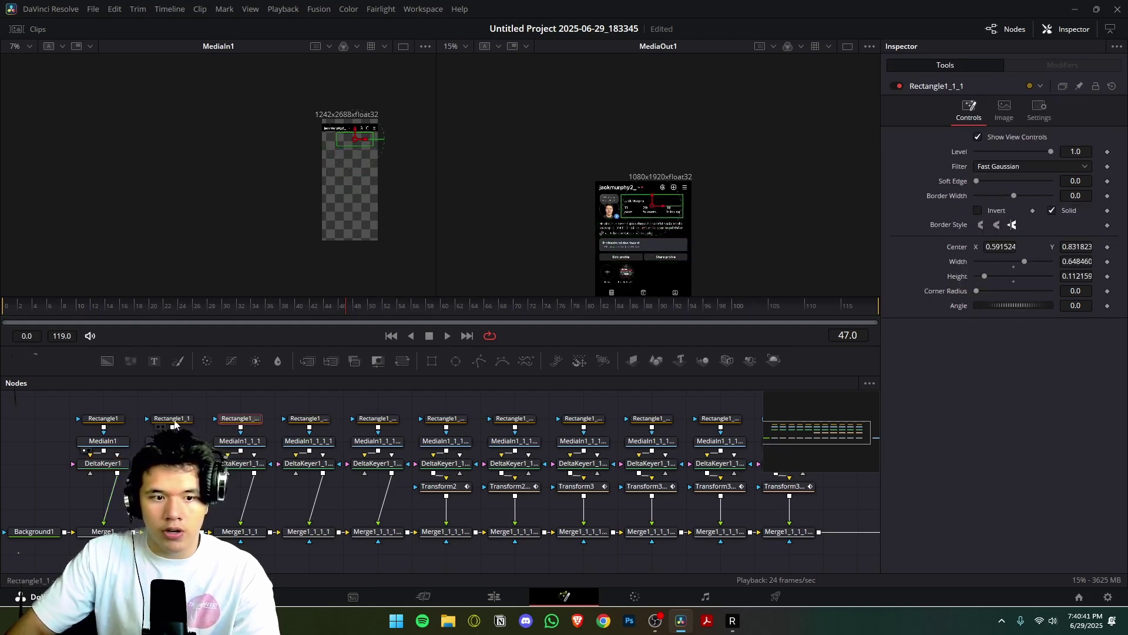
left_click(103, 417)
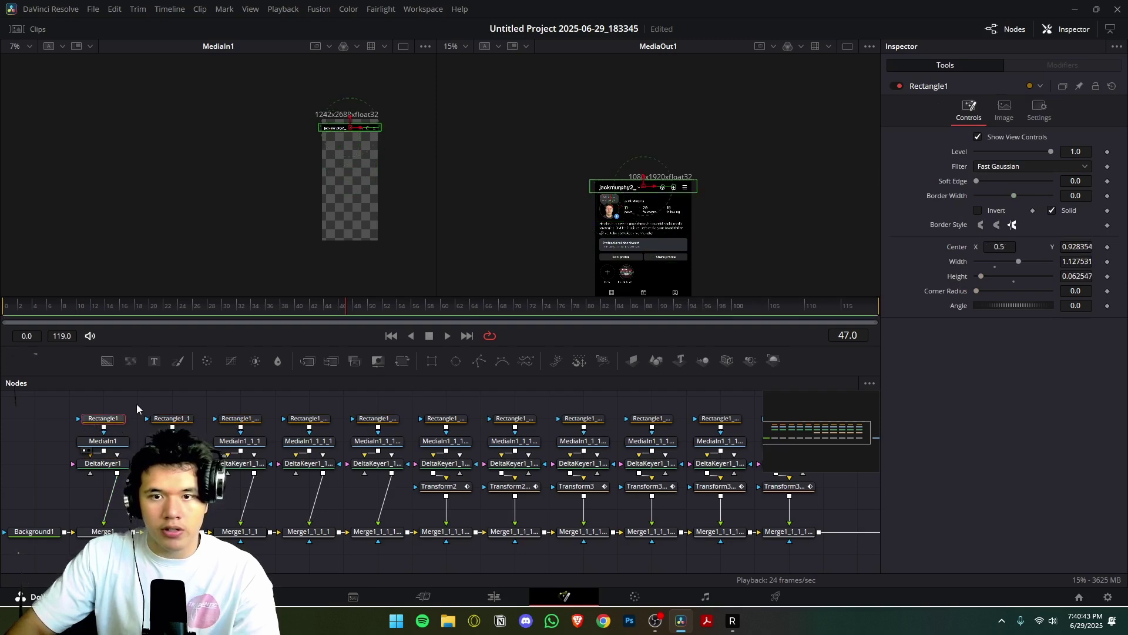
left_click_drag(574, 270, 763, 141)
left_click_drag(586, 259, 750, 154)
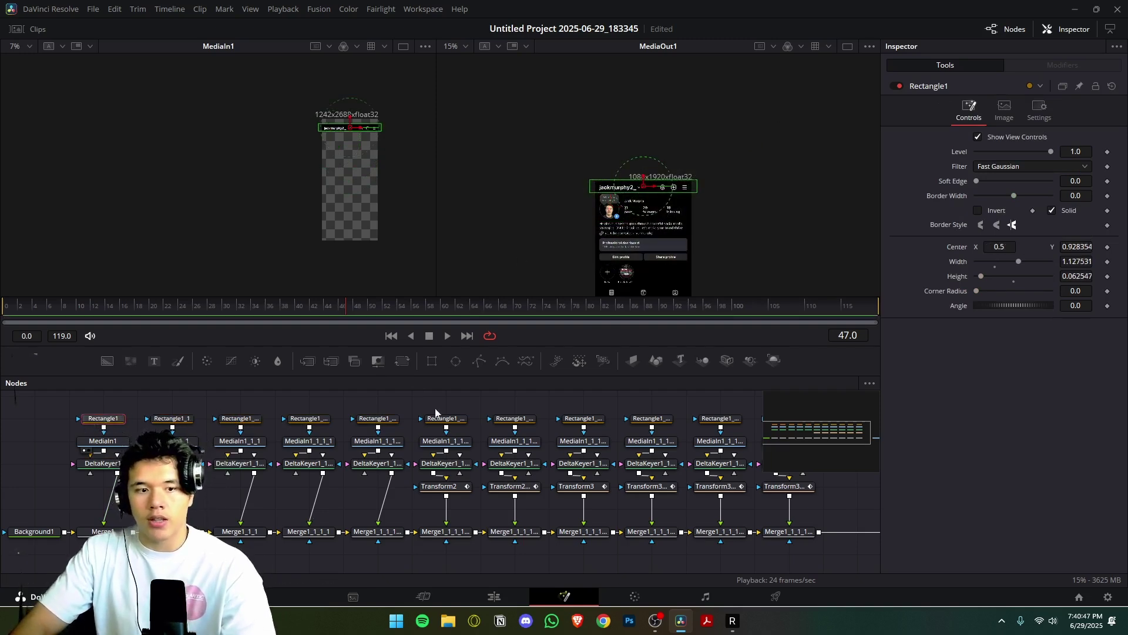
Step: Add a Transform node after DeltaKeyer1 in the first branch
left_click(111, 466)
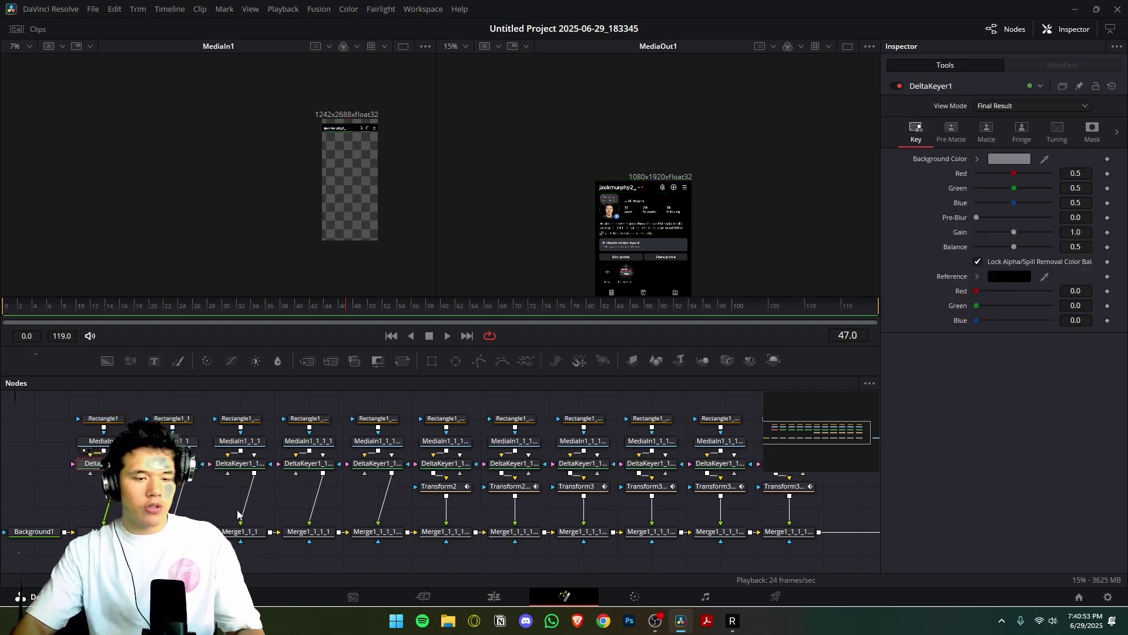
key("shift+space")
type("transform")
key("Return")
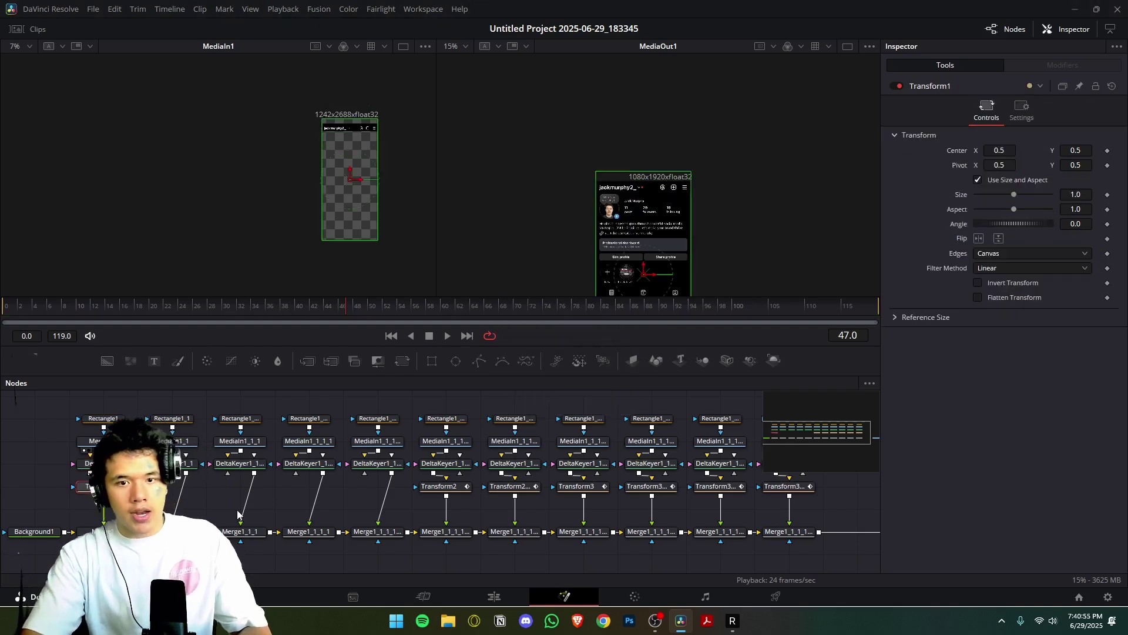
Step: Keyframe Transform1's Center at frame 30 with Y 0.5, and at frame 0 with Y 0.578
left_click(225, 308)
scroll(619, 224, "down", 3)
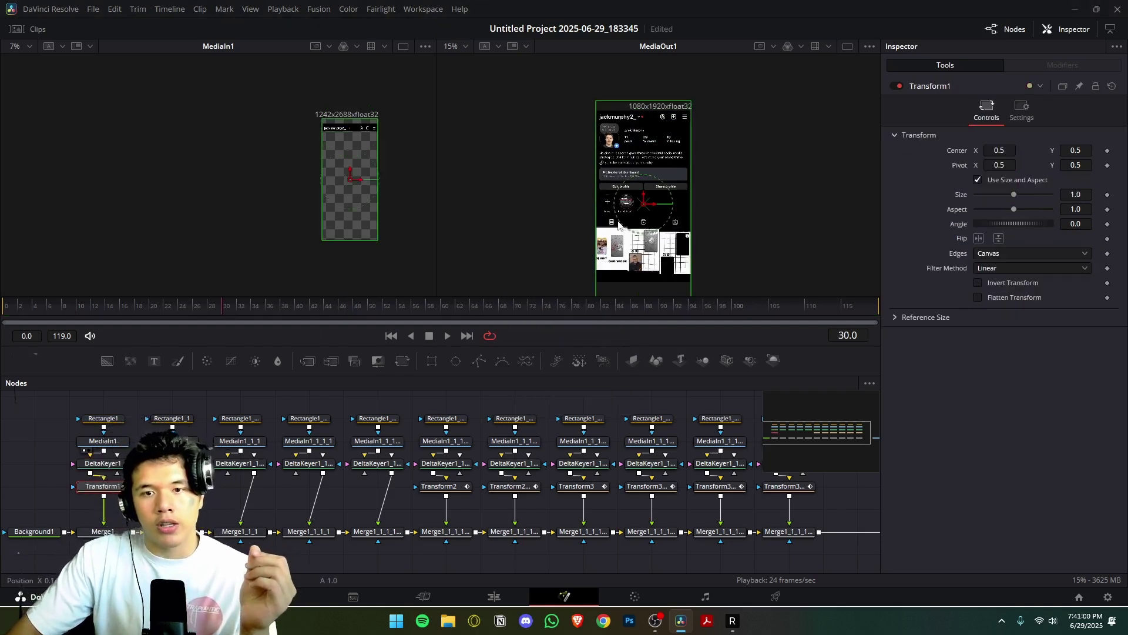
left_click(1107, 151)
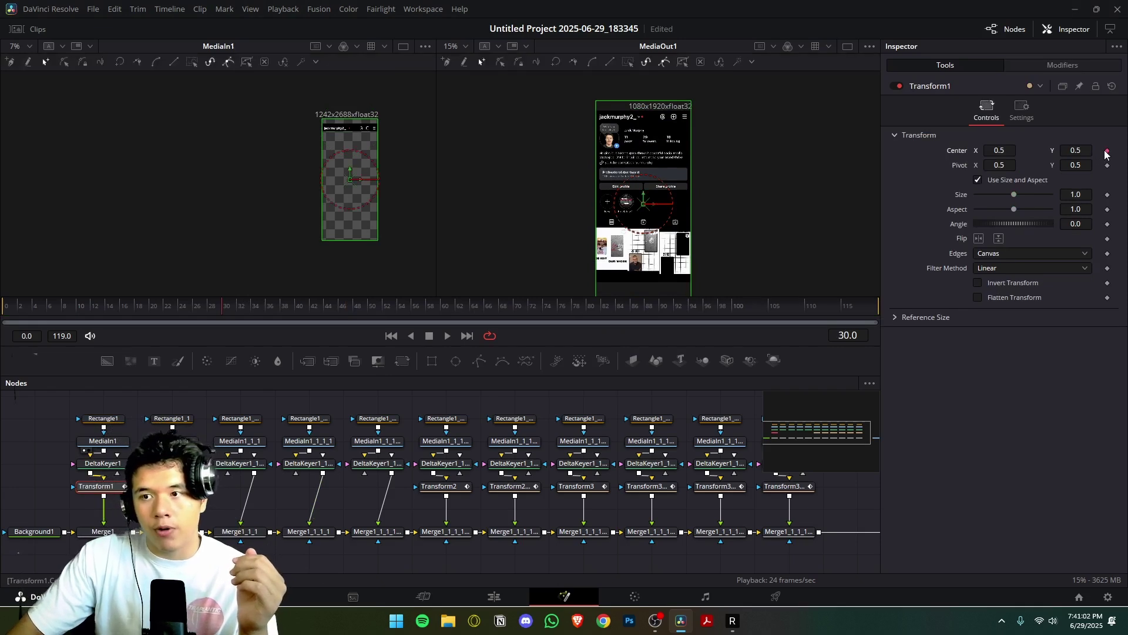
left_click(61, 307)
left_click_drag(61, 307, 7, 306)
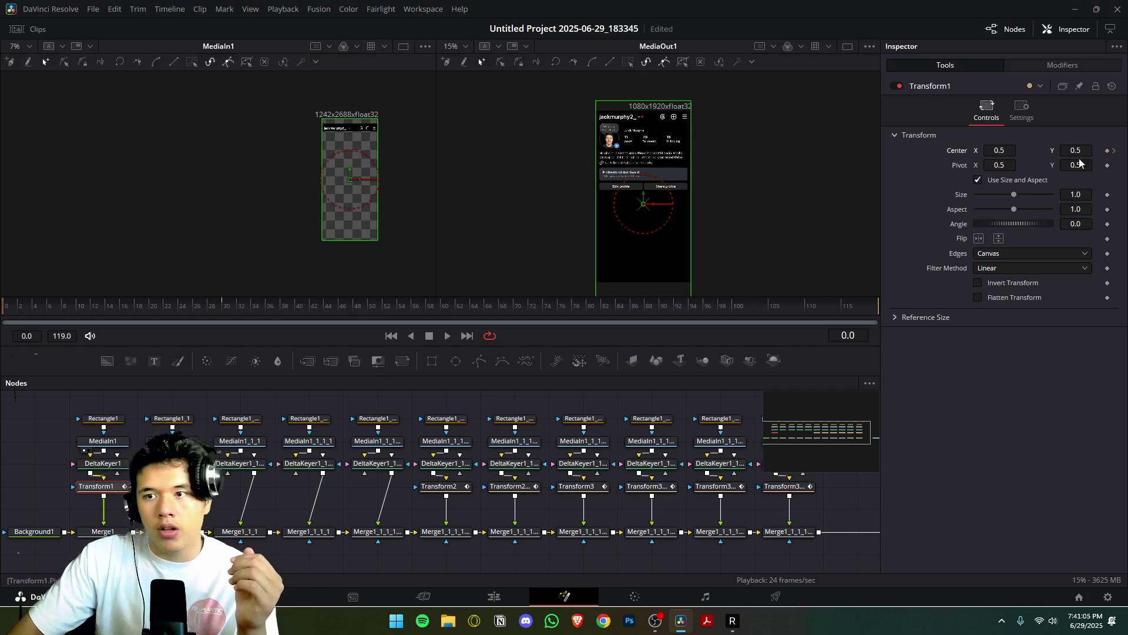
left_click_drag(1079, 152, 1102, 152)
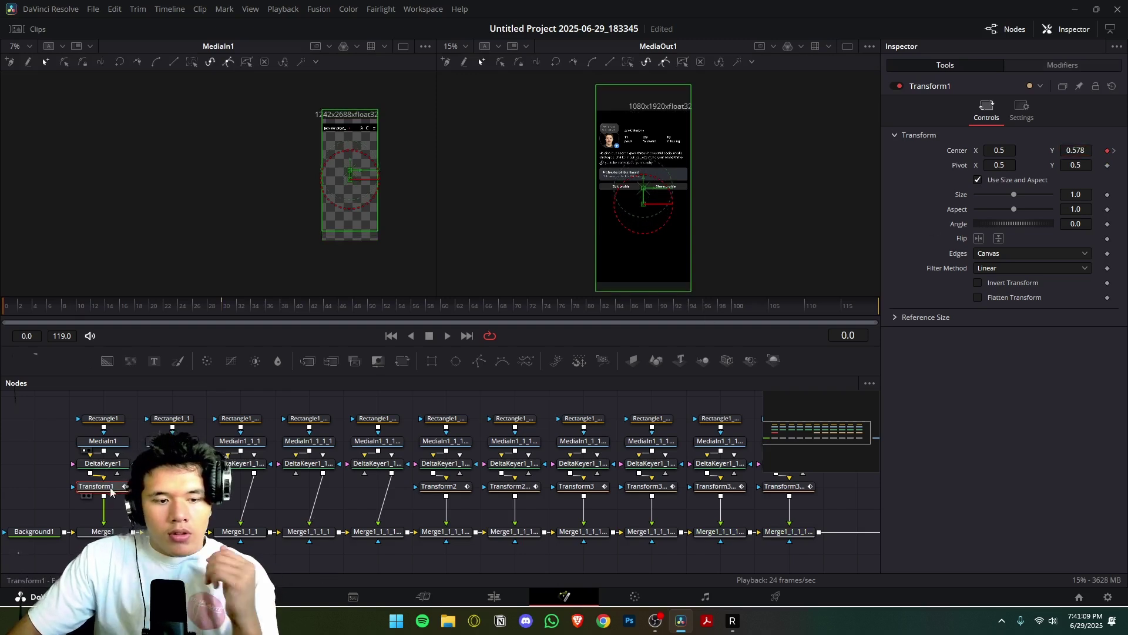
Step: Paste copies of Transform1 after the DeltaKeyer nodes in the second through fifth branches
left_click(240, 463)
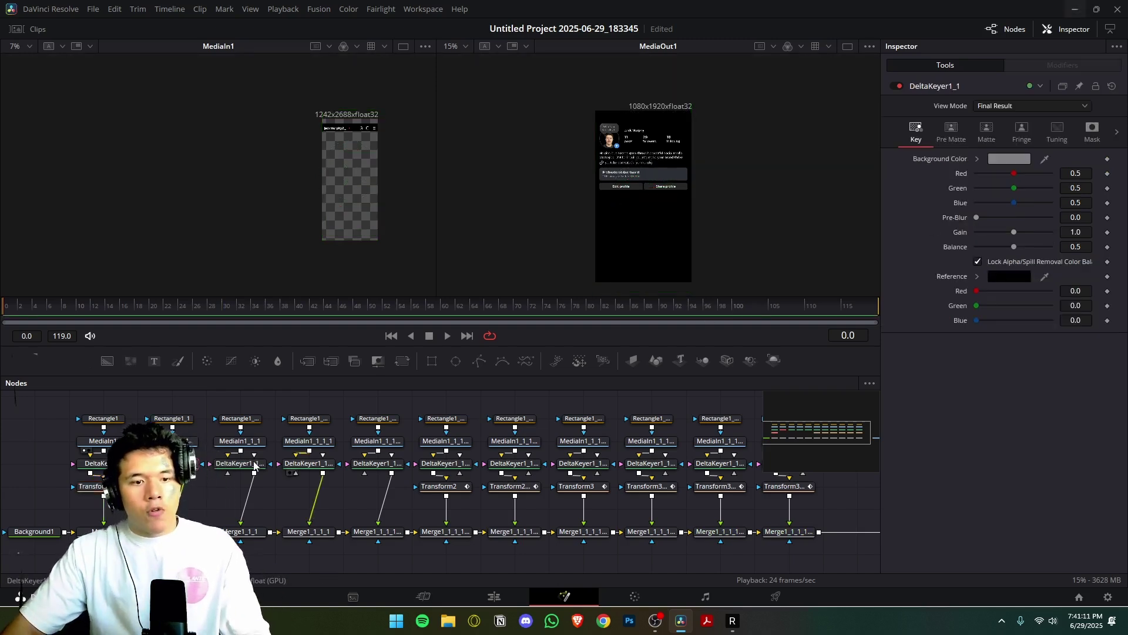
key("ctrl+v")
left_click(310, 465)
key("ctrl+v")
left_click(378, 465)
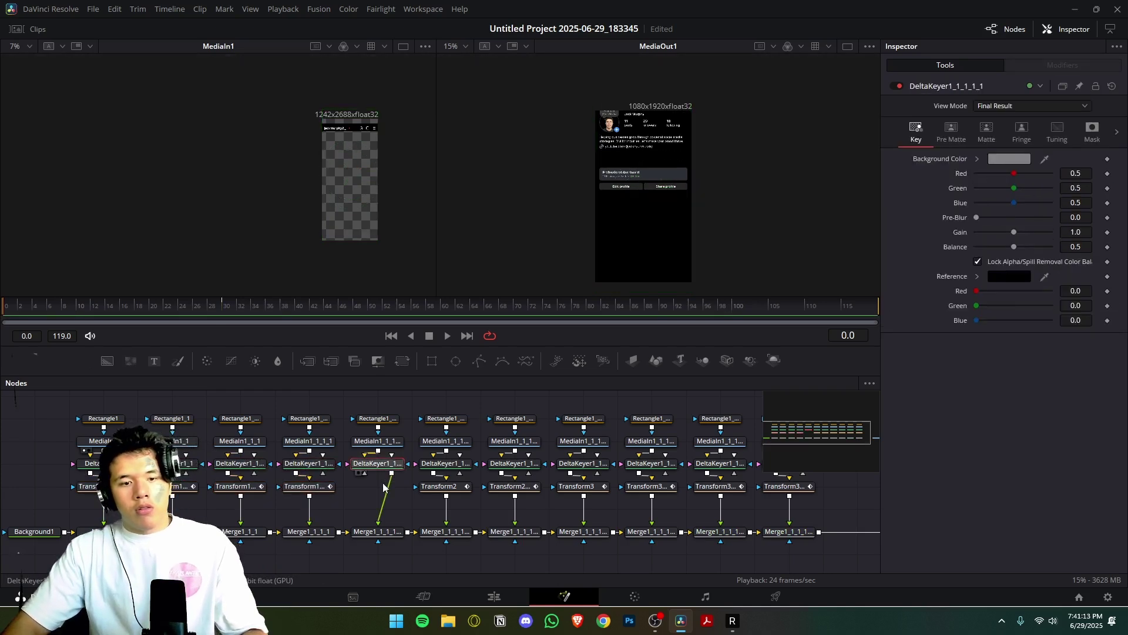
key("ctrl+v")
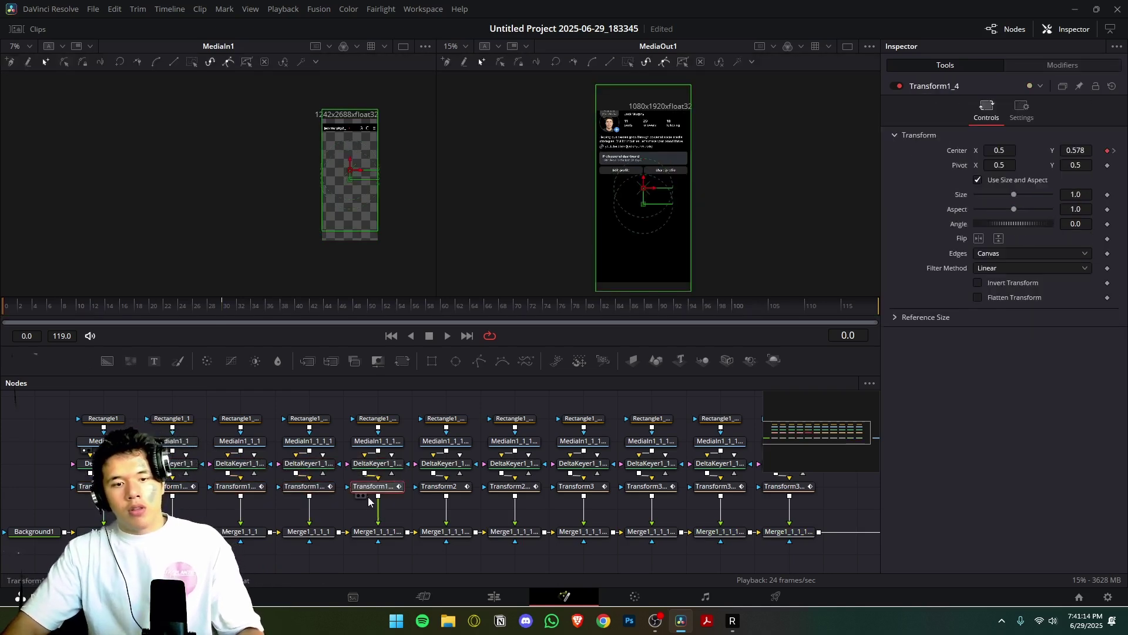
Step: Raise the frame 0 Center Y of the copied Transforms progressively, with Transform1_1 at 0.678 and Transform1_4 at 0.899
left_click(102, 419)
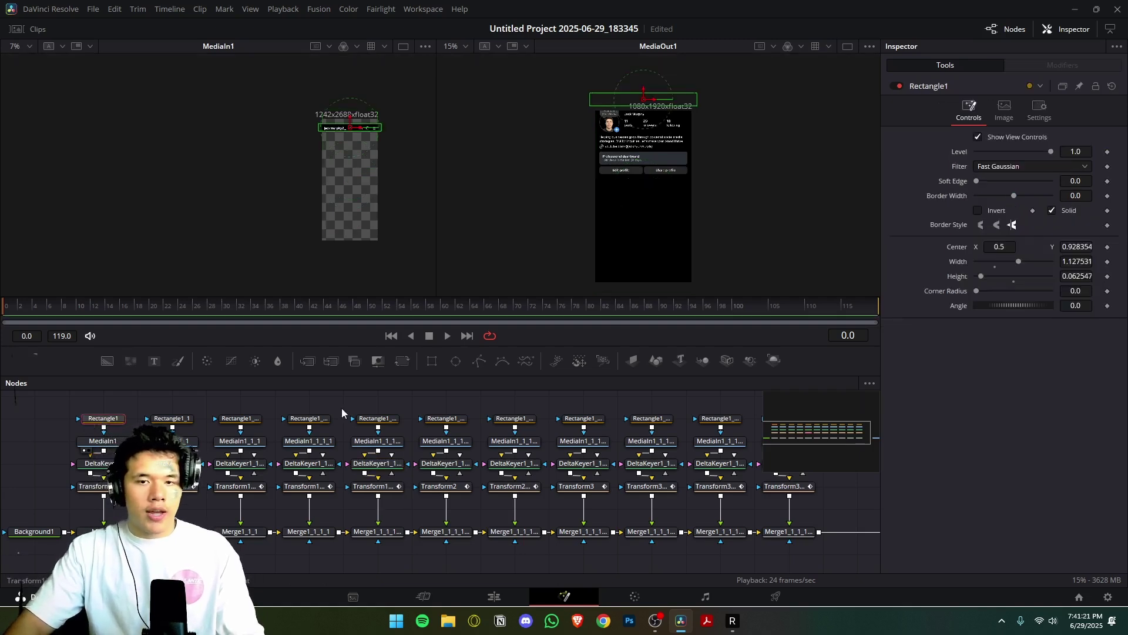
left_click(190, 486)
left_click_drag(1064, 155, 1087, 156)
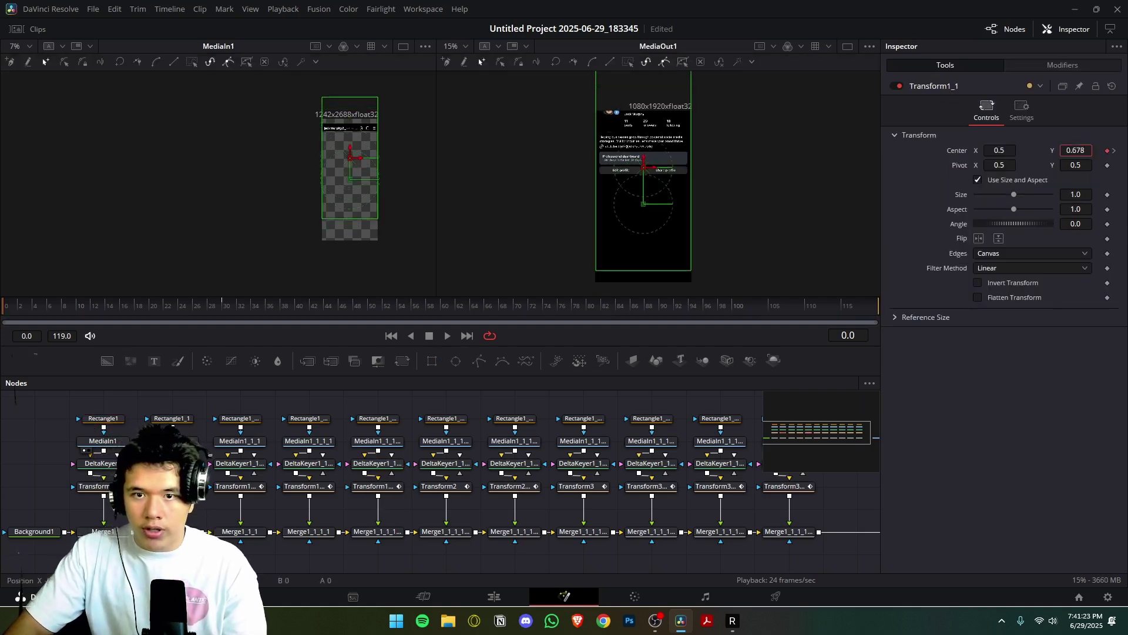
left_click(243, 489)
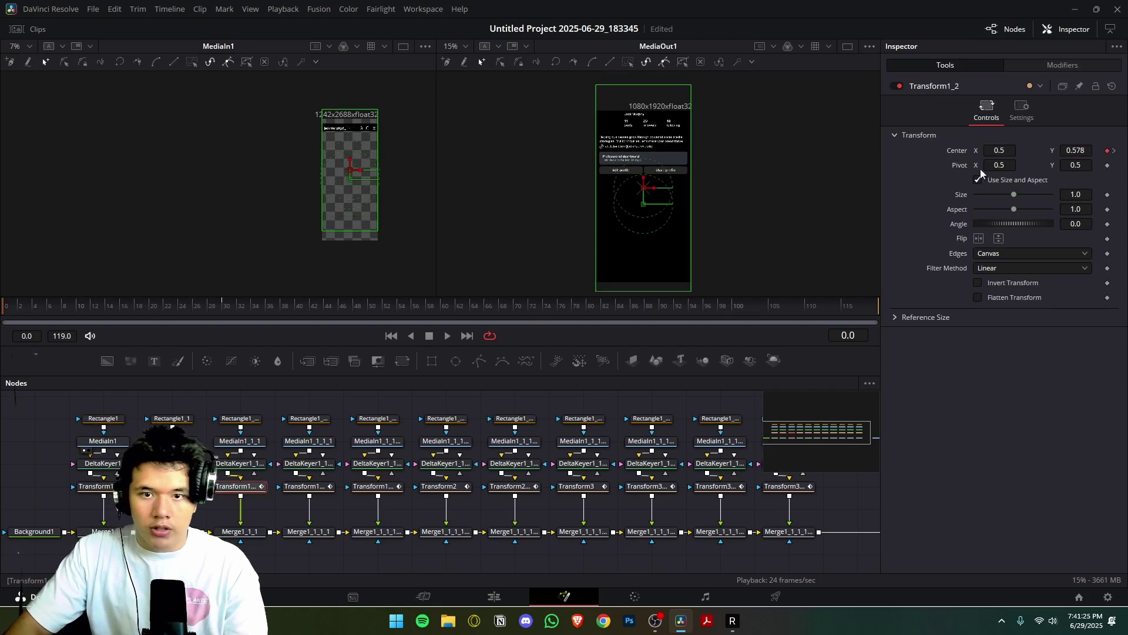
left_click_drag(1074, 154, 1099, 154)
left_click(378, 486)
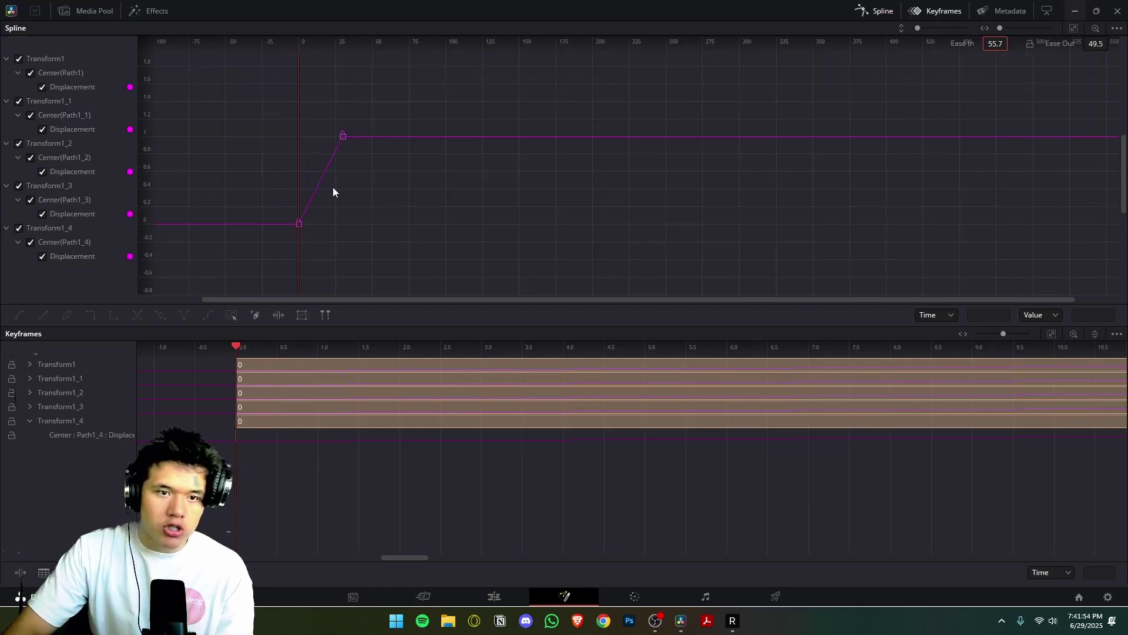
Step: Smooth the Displacement curves of the five Transforms, with Ease In 57.4 and Ease Out 52.6
left_click_drag(208, 281, 392, 73)
key("s")
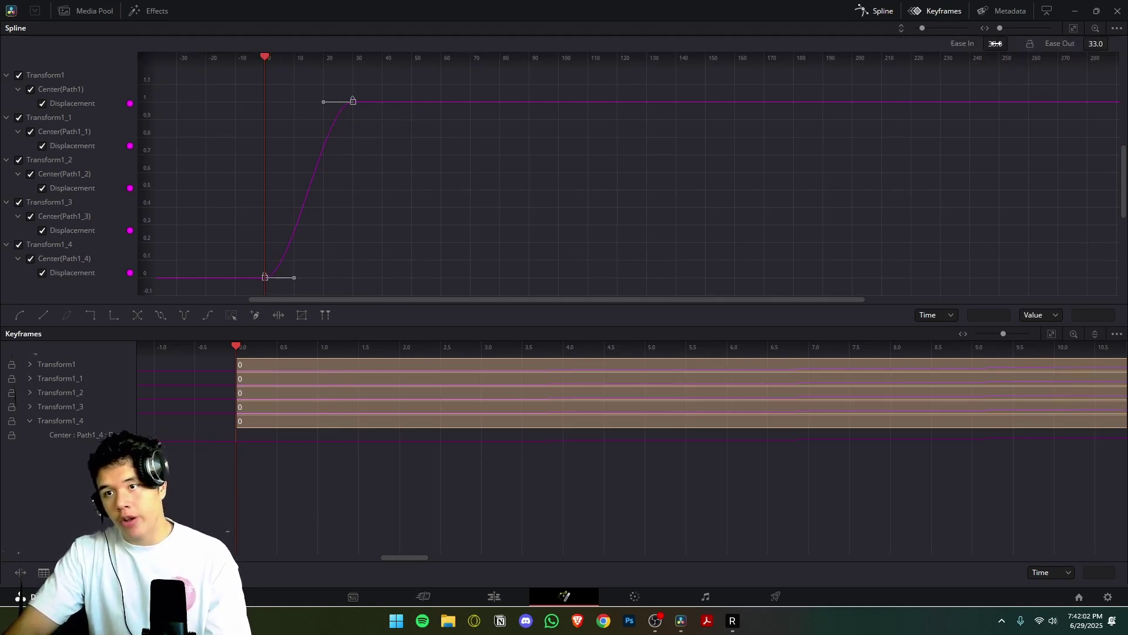
left_click_drag(995, 44, 1013, 42)
left_click_drag(1109, 43, 1112, 42)
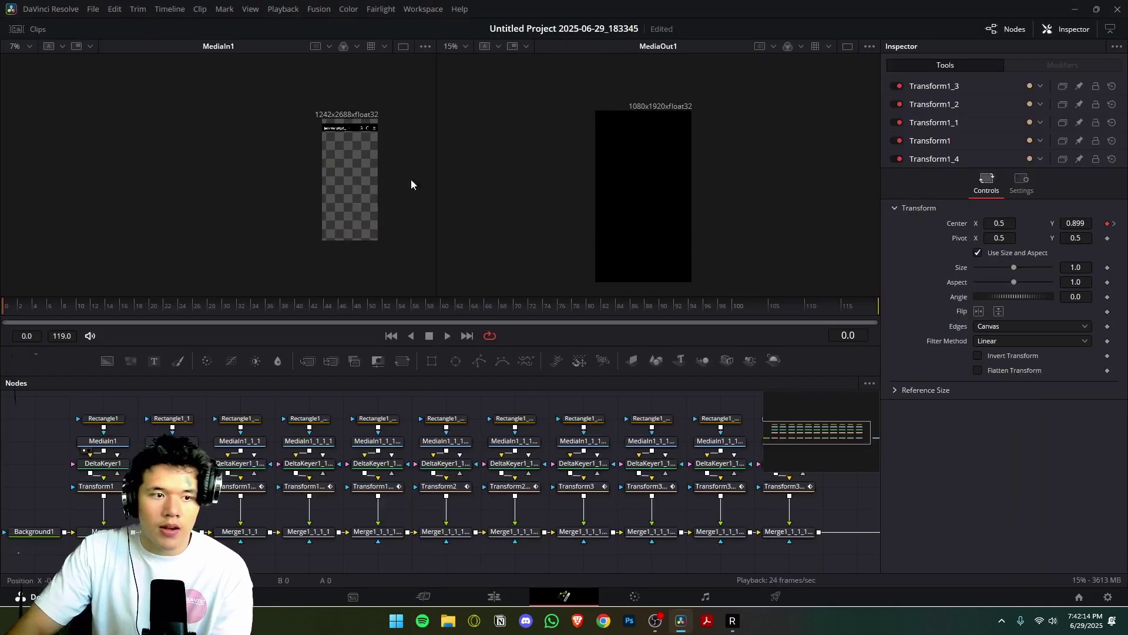
Step: Play and scrub the composition to review the eased upper profile pieces moving into place
key("space")
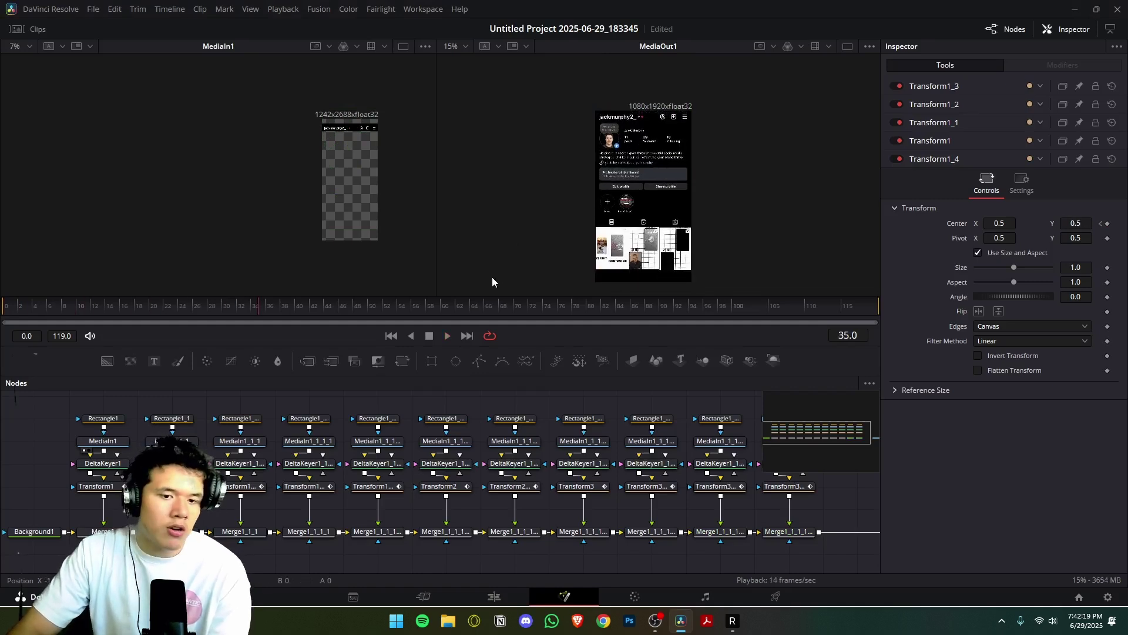
left_click_drag(60, 502, 400, 491)
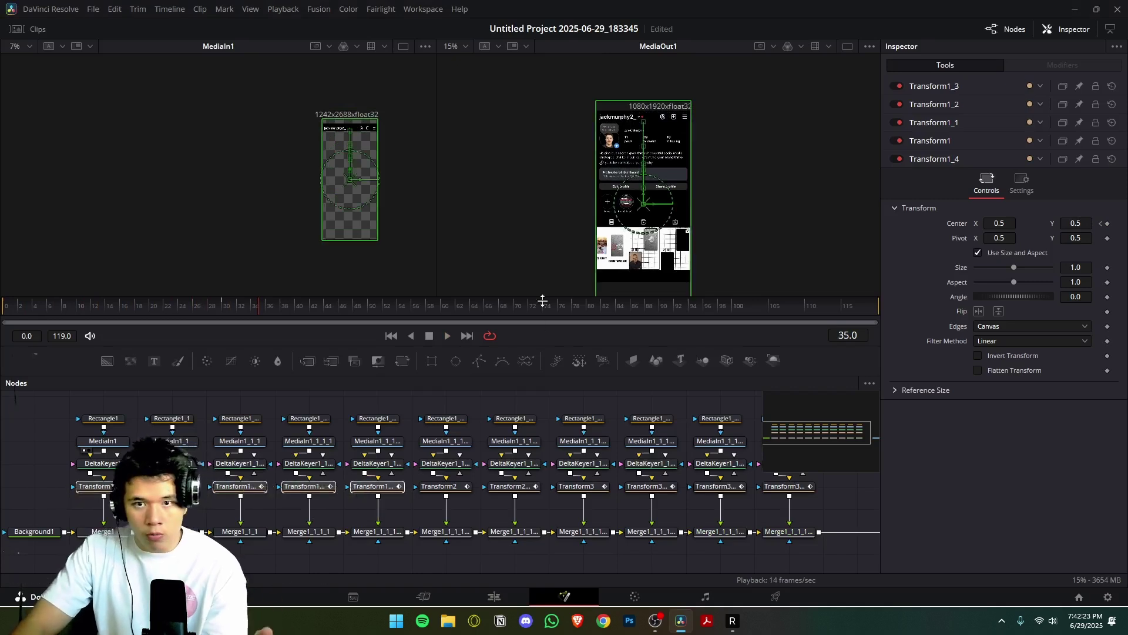
left_click(65, 308)
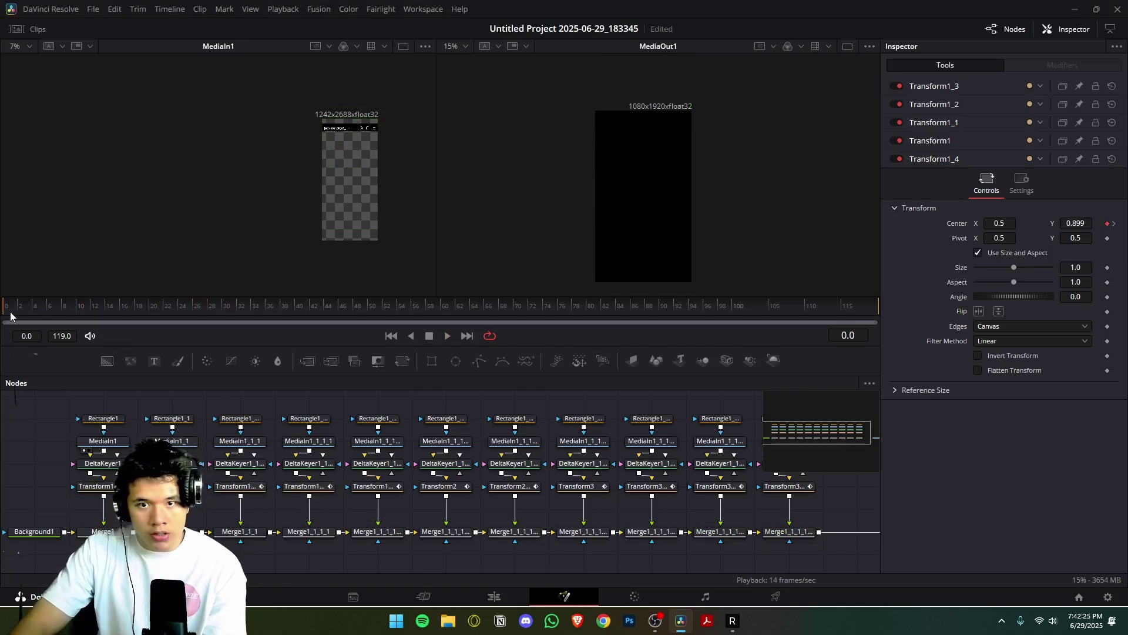
left_click_drag(68, 306, 198, 322)
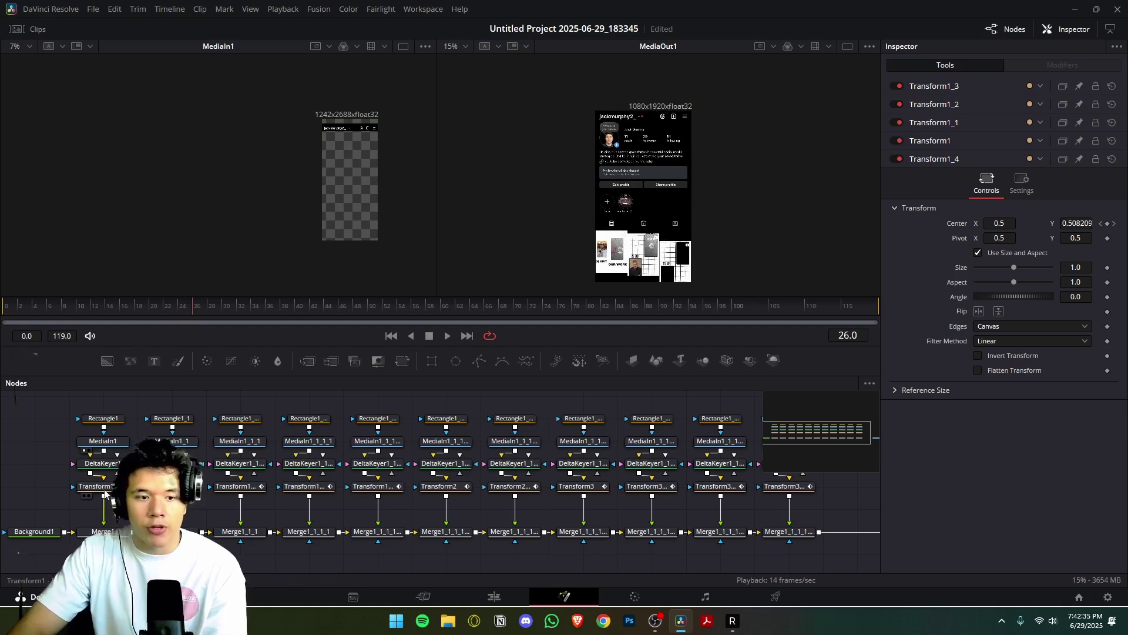
Step: Expand the Center Displacement keyframes of Transform1 through Transform1_4 and fit the whole keyframe range in view
left_click_drag(72, 502, 390, 479)
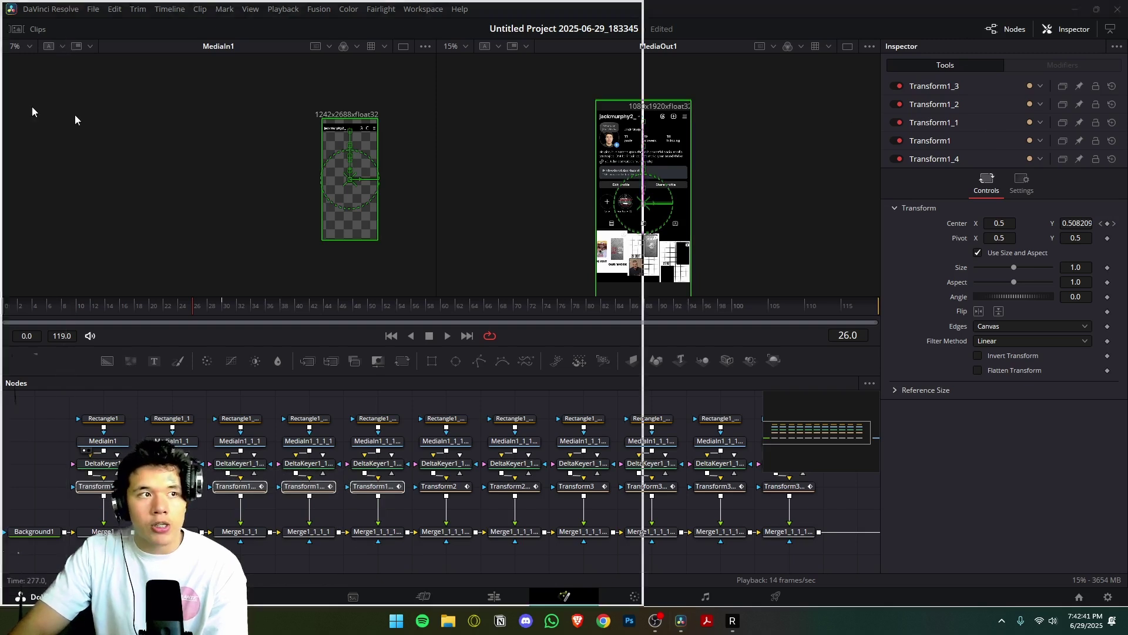
double_click(305, 16)
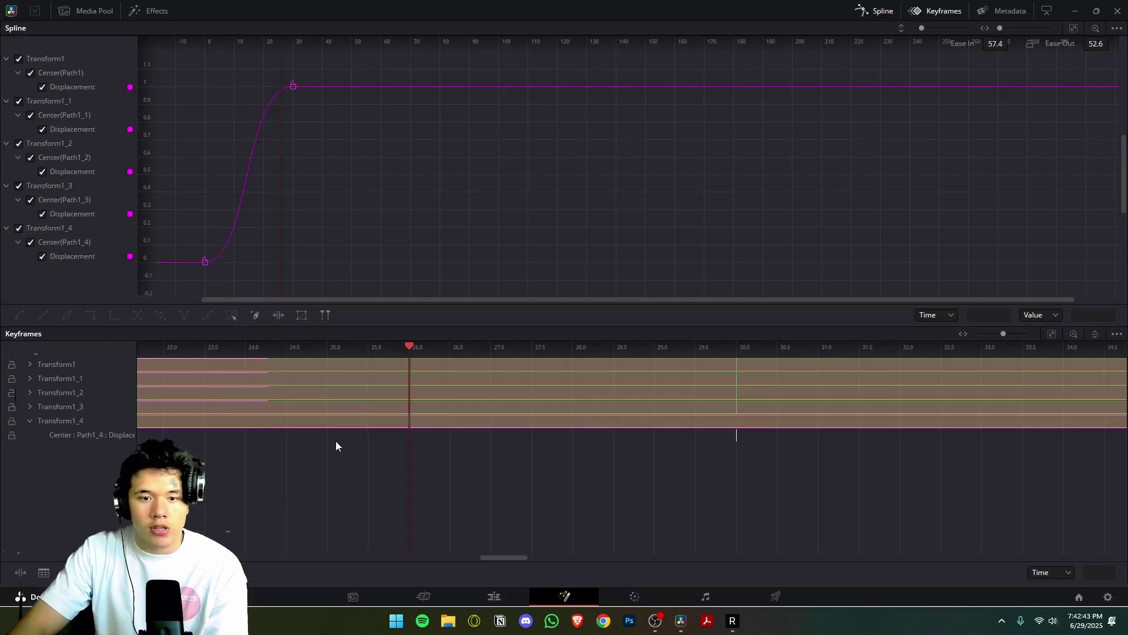
left_click(29, 407)
left_click(30, 392)
left_click(30, 376)
left_click(27, 365)
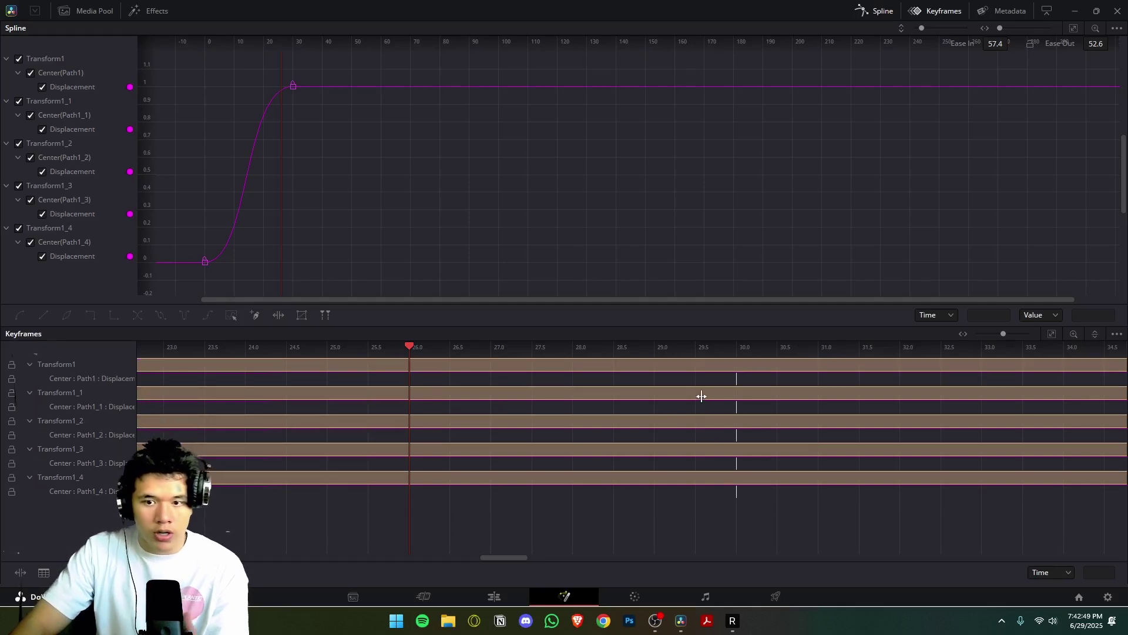
left_click(1053, 333)
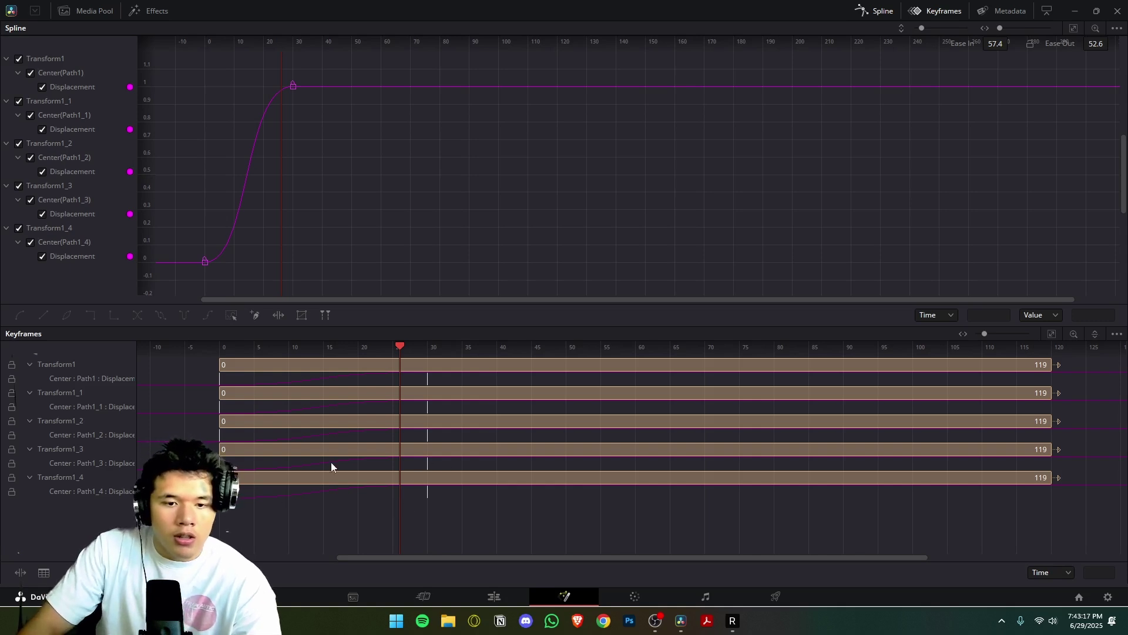
Step: Stagger the Center keyframes, starting Transform1_3 at frame 5, Transform1_2 at frame 10, and Transform1_1 and Transform1 progressively further along
left_click_drag(358, 463, 374, 449)
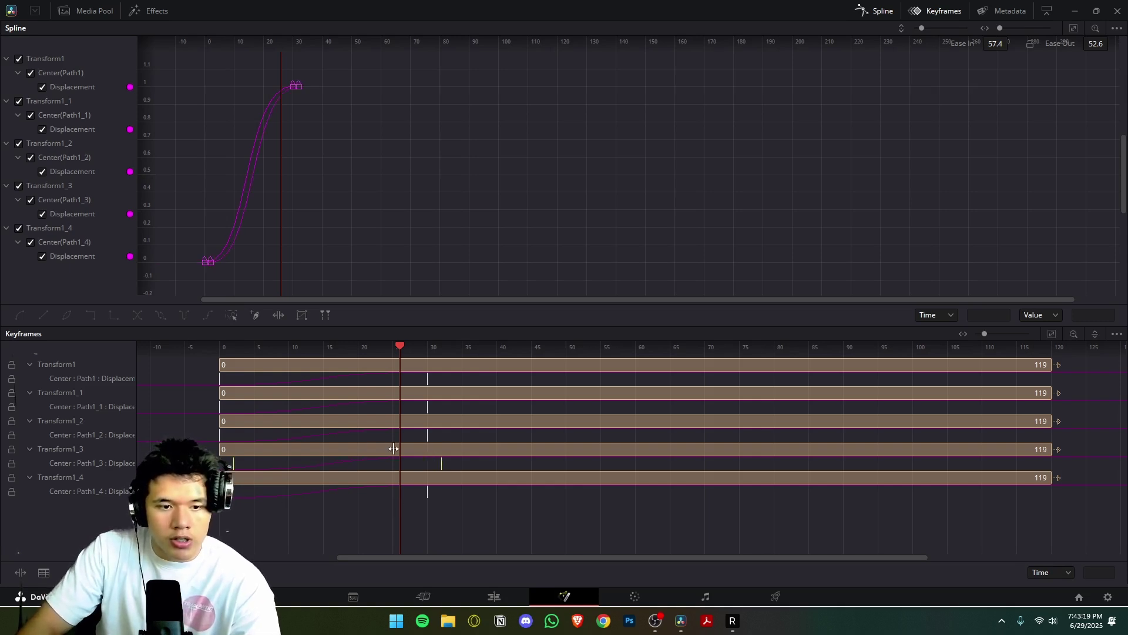
left_click_drag(444, 434, 253, 436)
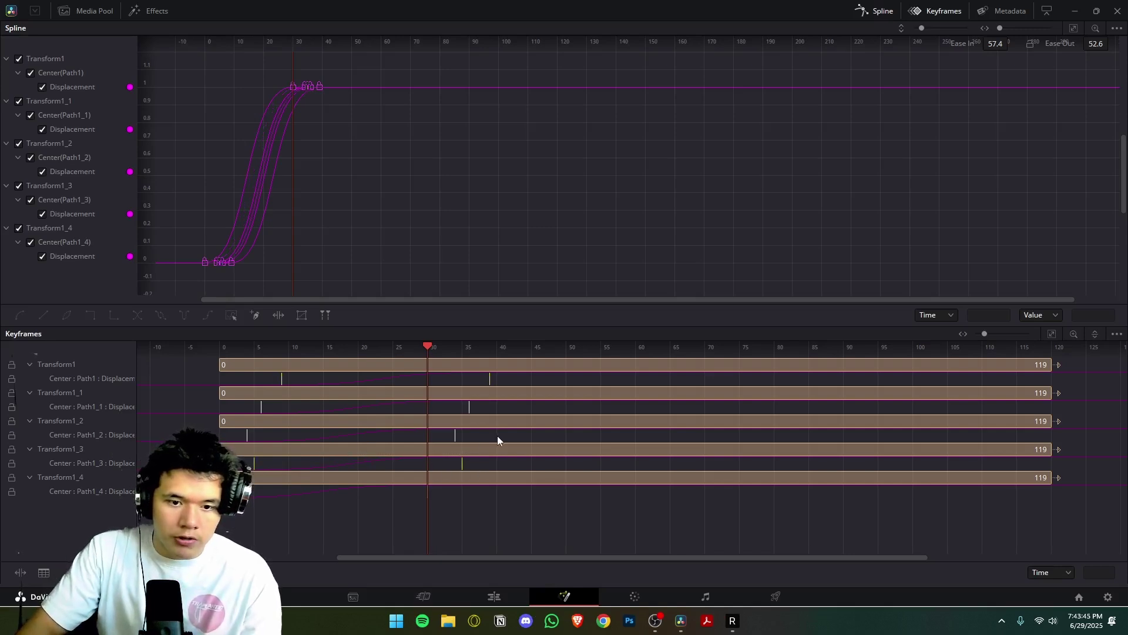
left_click_drag(497, 435, 245, 435)
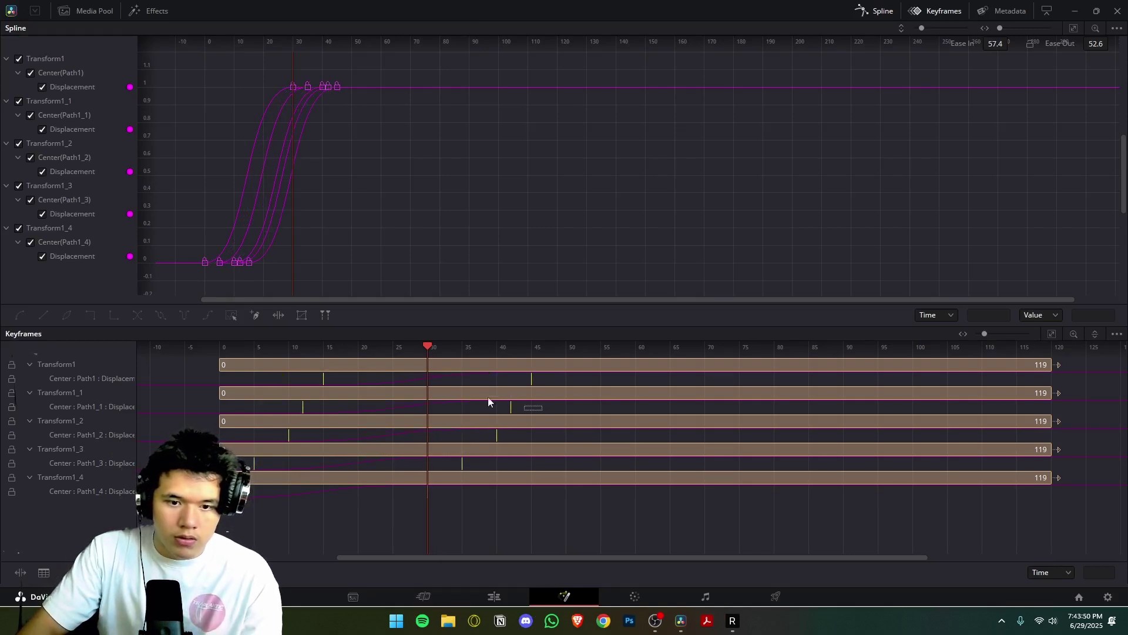
left_click_drag(323, 378, 352, 383)
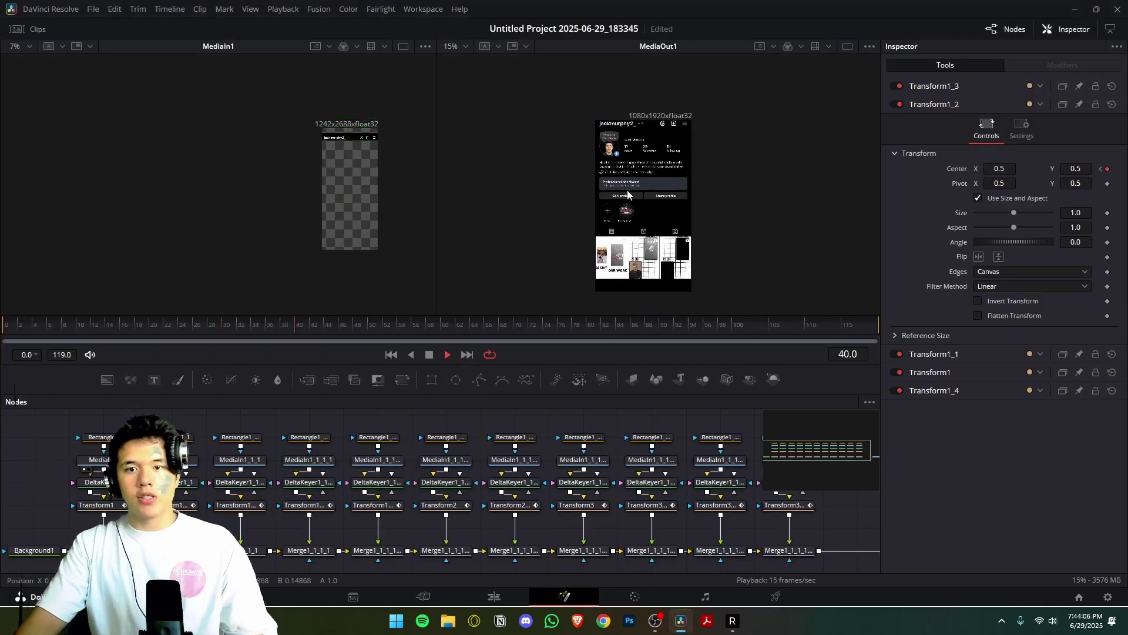
Step: Play and scrub the profile reveal to check the staggered timing of the pieces
key("space")
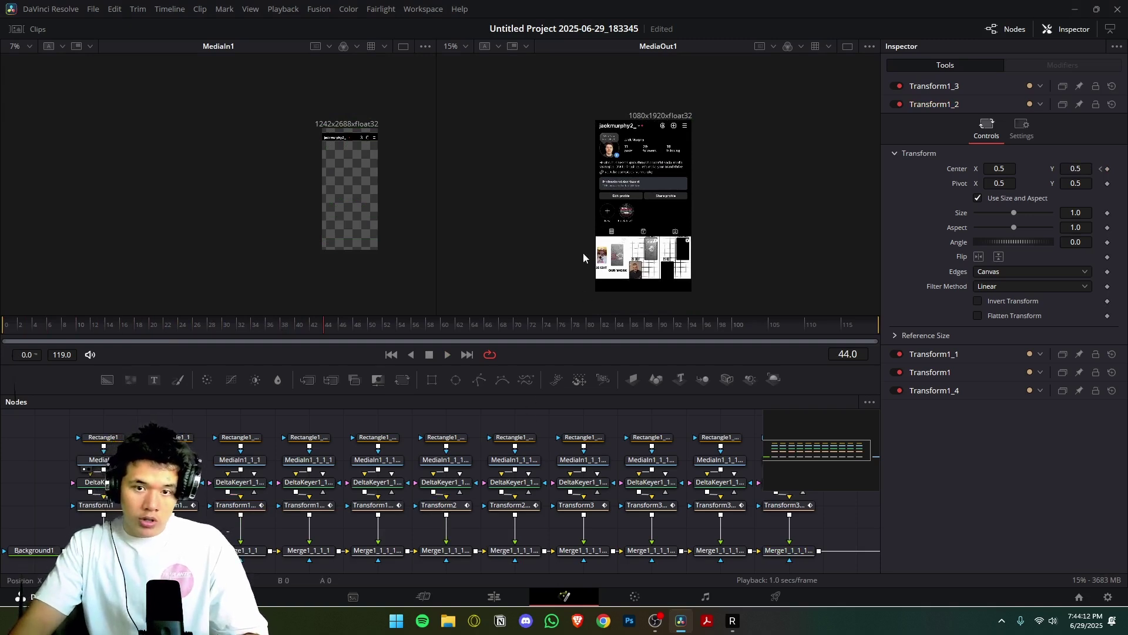
left_click_drag(187, 325, 59, 323)
left_click(52, 324)
key("space")
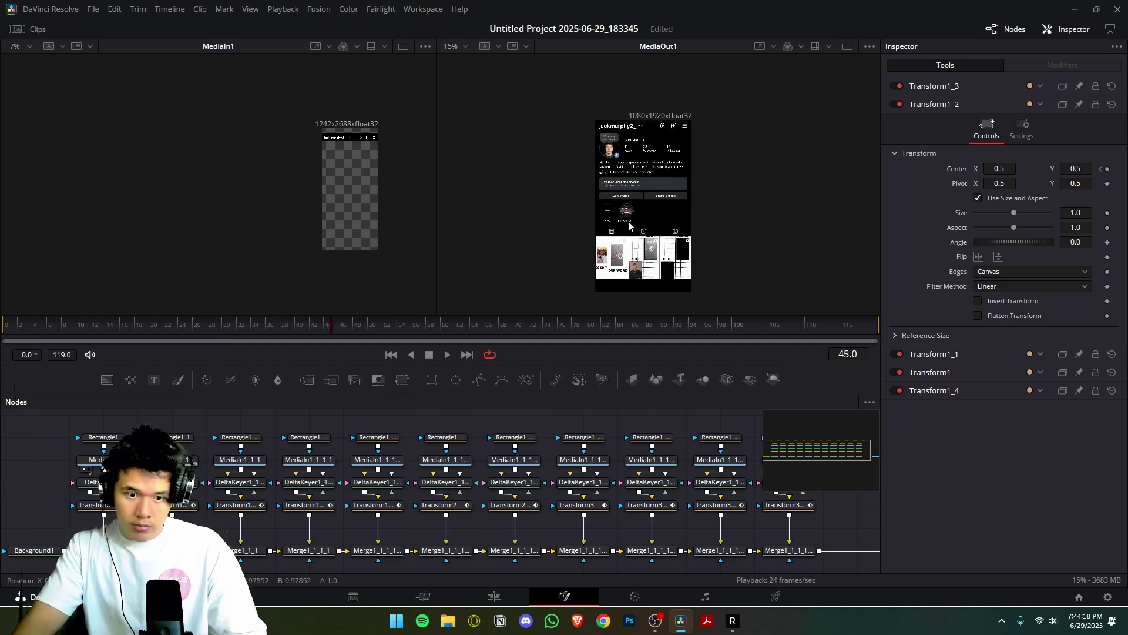
Step: Examine how the Transform1, Transform2 and Transform3 node groups split the profile reveal, and return to the Edit page
left_click_drag(422, 530, 528, 496)
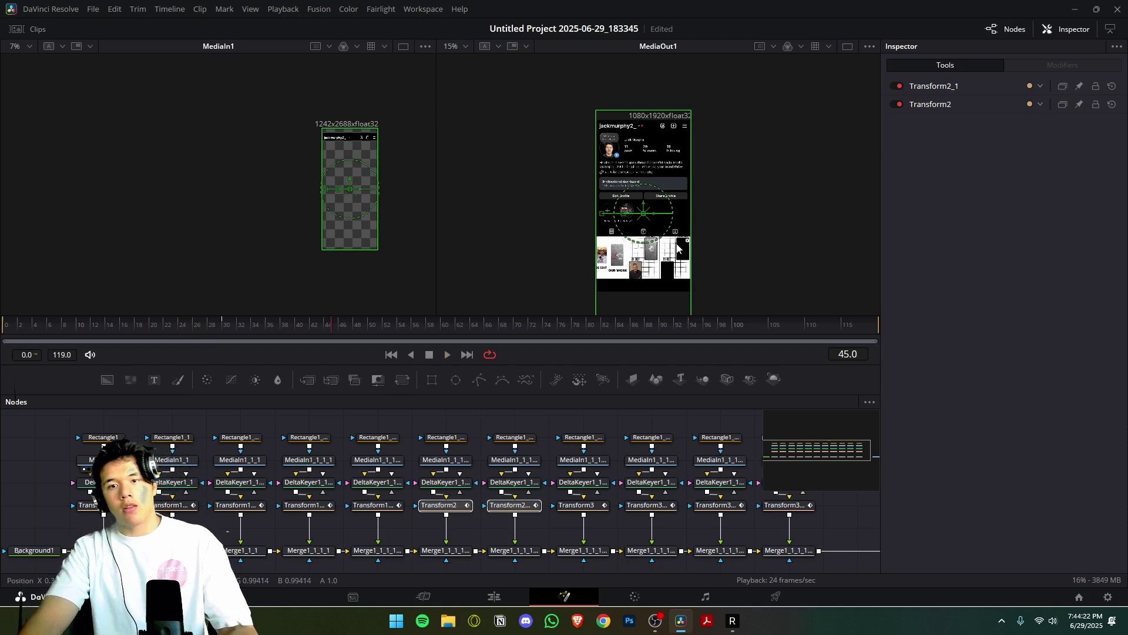
left_click(20, 334)
left_click_drag(181, 303, 240, 305)
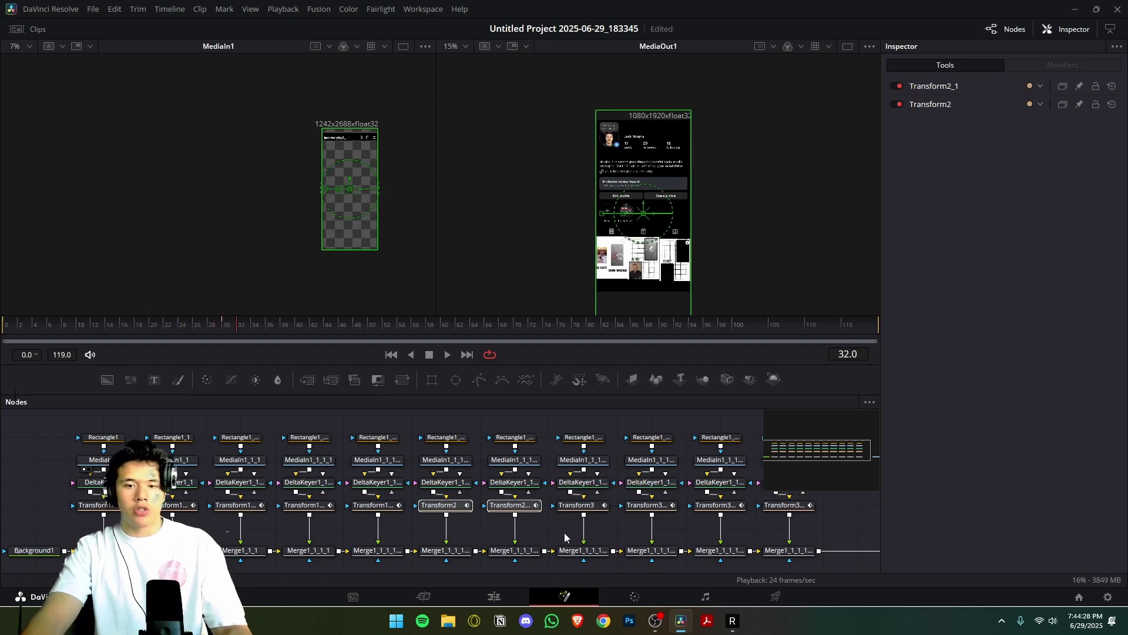
left_click_drag(88, 525, 391, 515)
left_click_drag(600, 527, 816, 513)
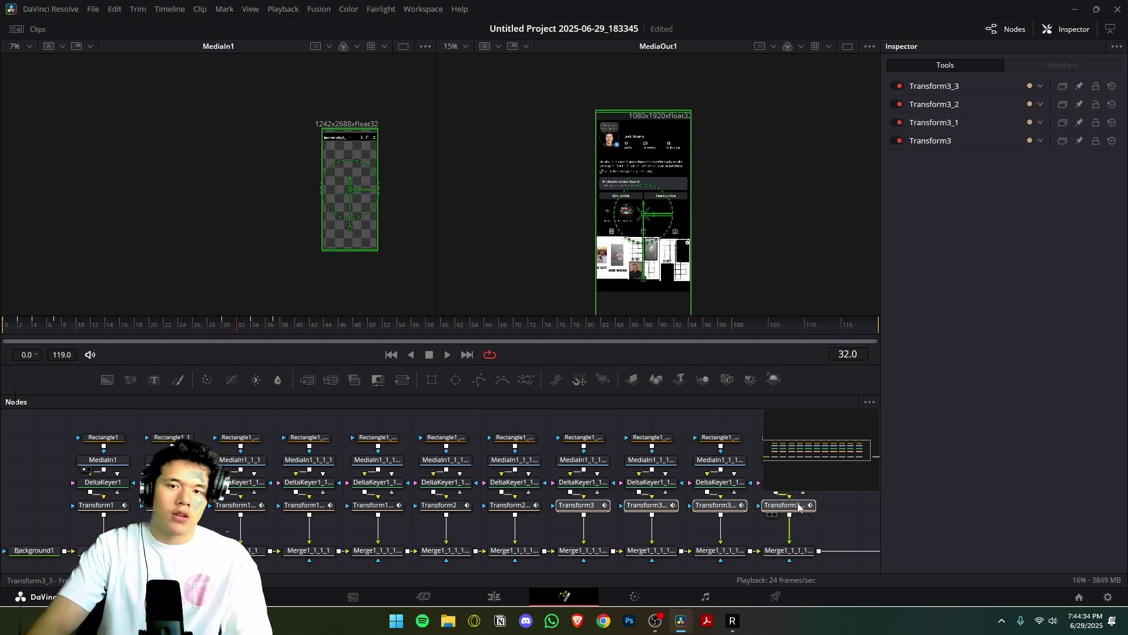
left_click(506, 598)
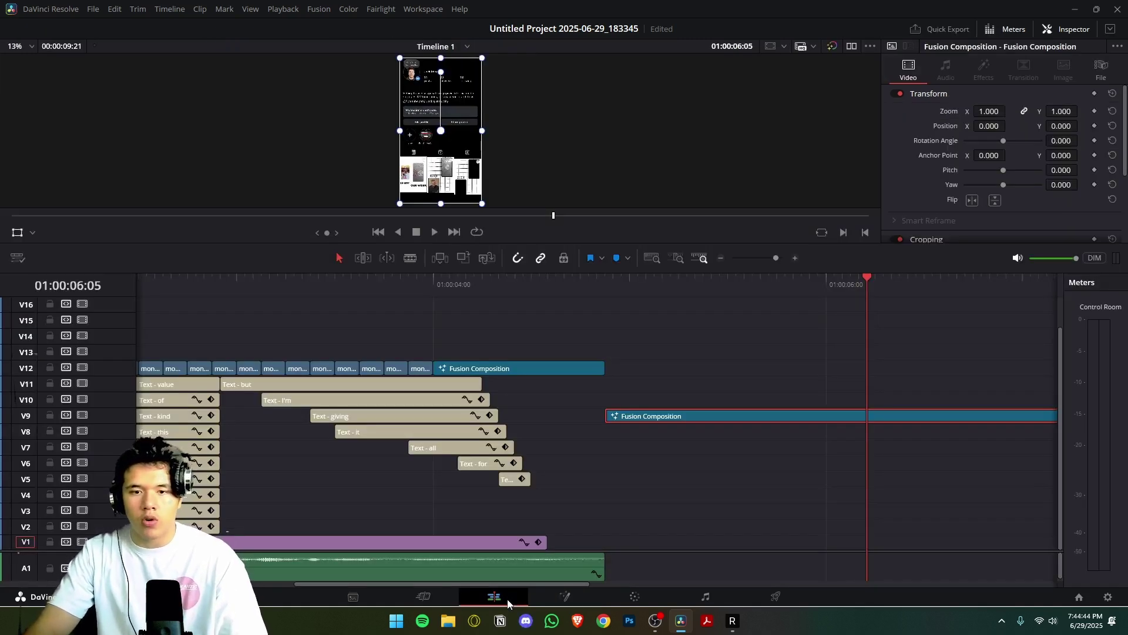